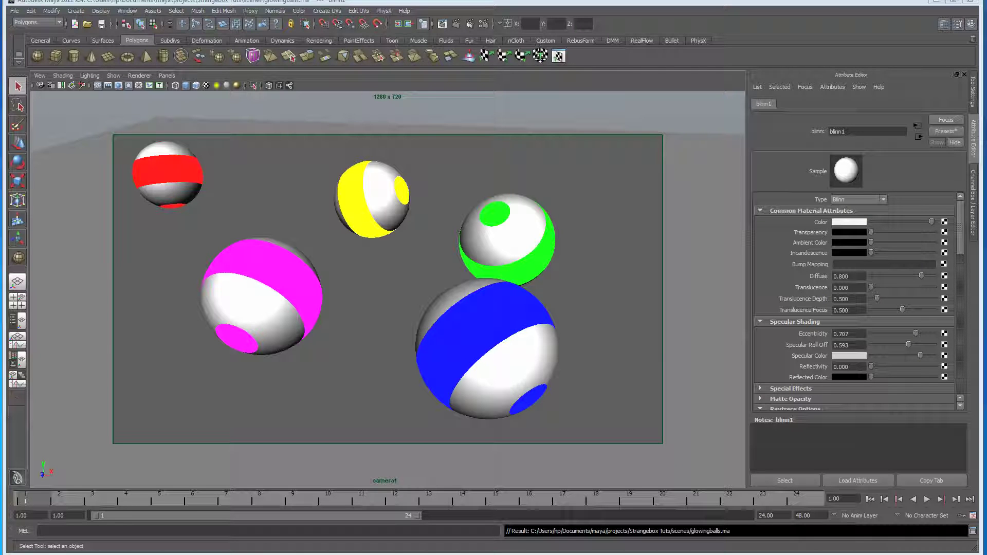
# Compare against the glowing balls reference, then view the magenta striped sphere through the persp camera.
pyautogui.hotkey('alt', 'Tab')
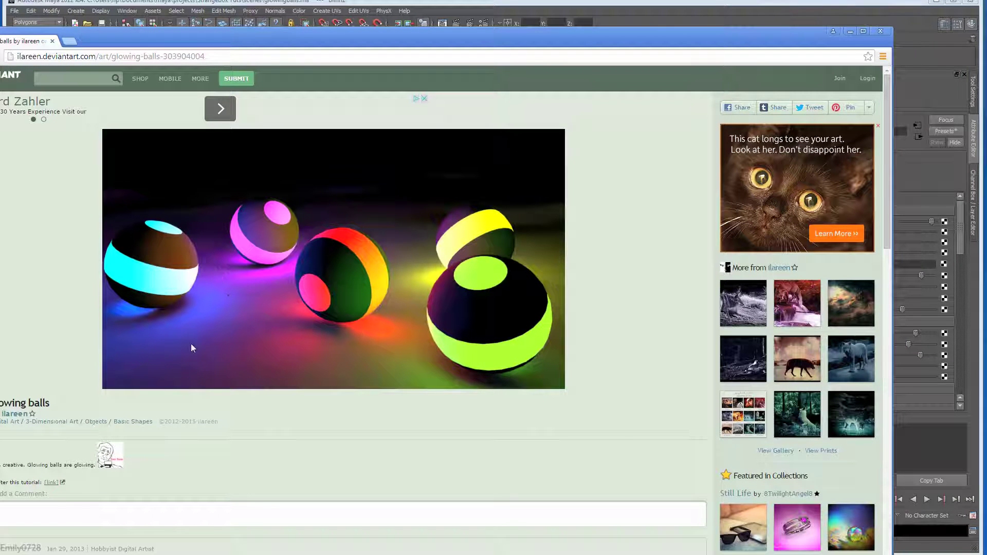
pyautogui.moveTo(533, 40); pyautogui.dragTo(10, 43)
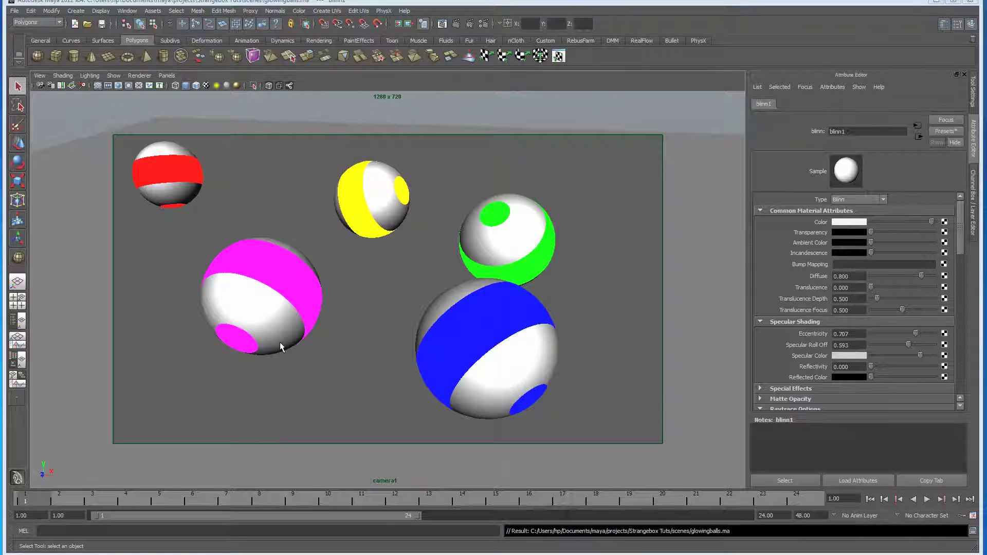
pyautogui.click(273, 321)
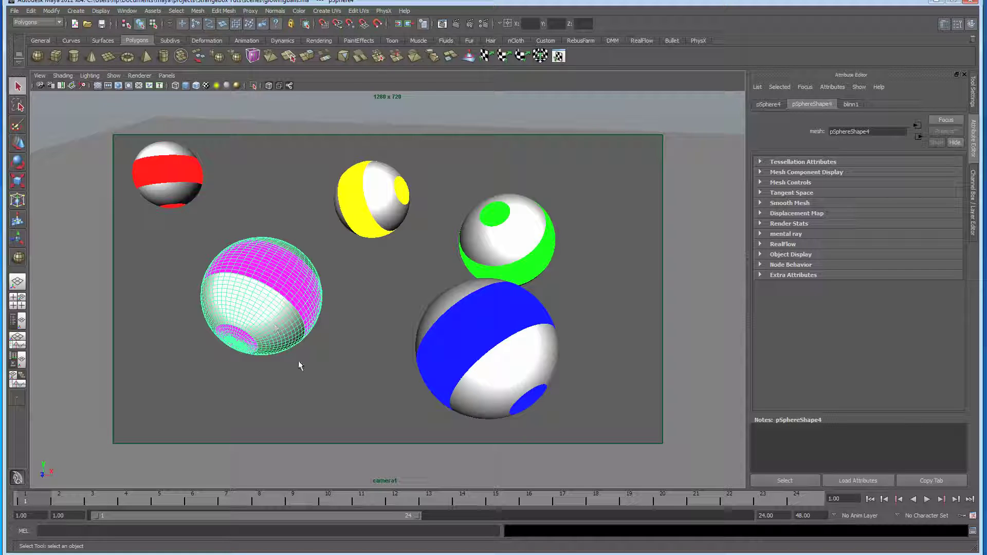
pyautogui.click(169, 76)
pyautogui.moveTo(174, 87)
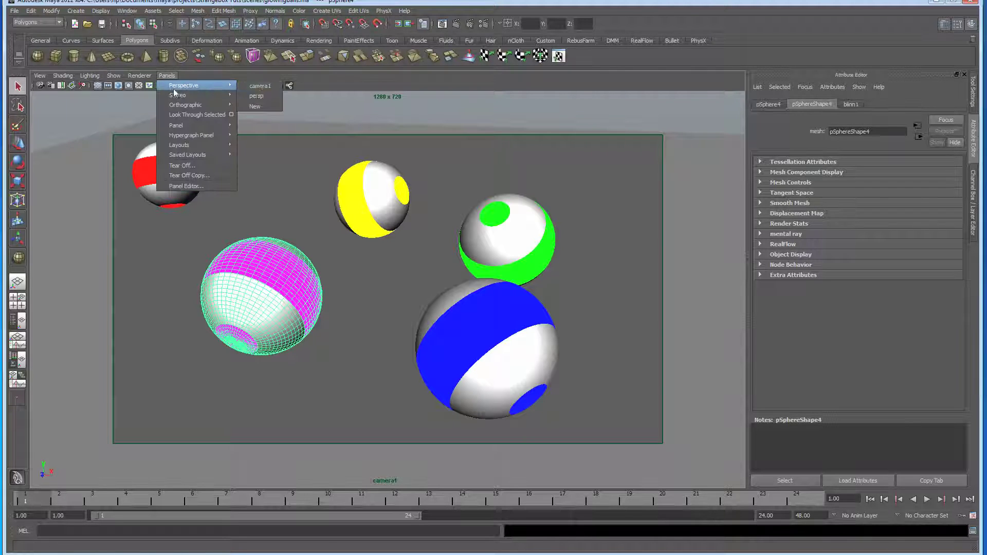
pyautogui.click(257, 96)
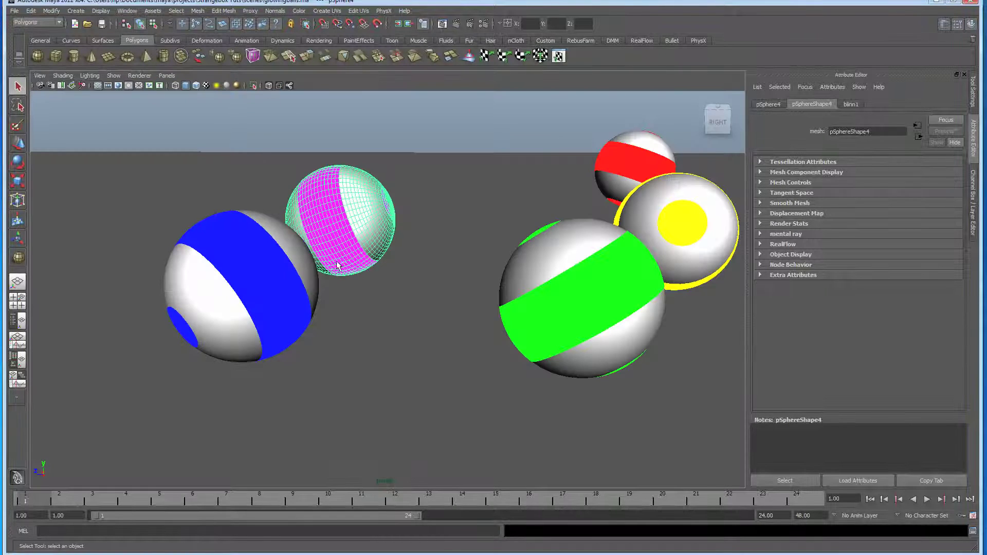
pyautogui.keyDown('alt'); pyautogui.moveTo(347, 274); pyautogui.dragTo(326, 230); pyautogui.keyUp('alt')
# Inspect the magenta sphere's stripe and white body, framing and orbiting until all five spheres show.
pyautogui.click(237, 268)
pyautogui.click(468, 262)
pyautogui.press('Down')
pyautogui.press('f')
pyautogui.keyDown('alt'); pyautogui.moveTo(363, 260); pyautogui.dragTo(250, 205); pyautogui.keyUp('alt')
pyautogui.click(327, 246)
pyautogui.click(253, 241)
pyautogui.keyDown('alt'); pyautogui.moveTo(245, 253); pyautogui.dragTo(462, 311); pyautogui.keyUp('alt')
pyautogui.click(382, 271)
pyautogui.scroll(-6, 458, 309)
pyautogui.keyDown('alt'); pyautogui.moveTo(344, 288); pyautogui.dragTo(363, 281); pyautogui.keyUp('alt')
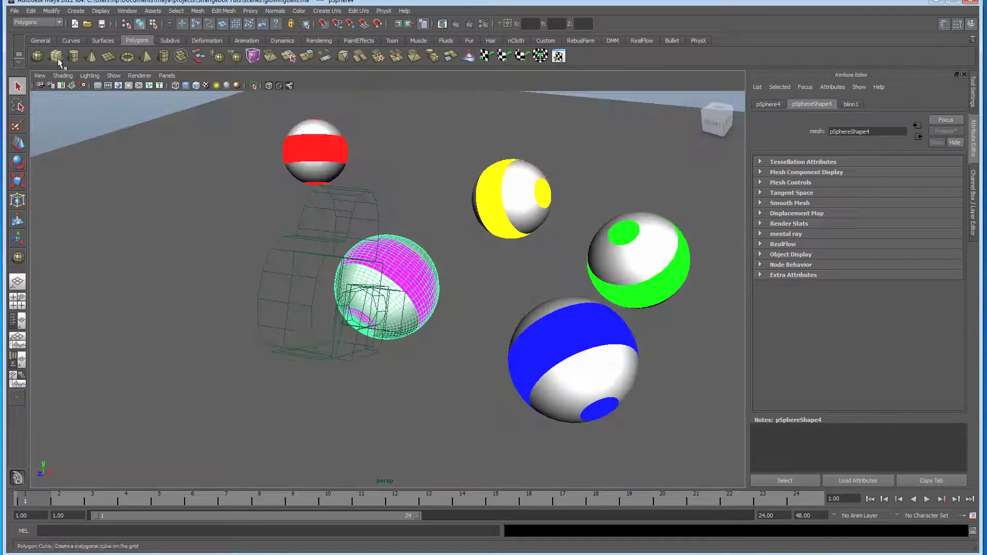
# Return the viewport to camera1 and select the magenta stripe and the yellow striped sphere.
pyautogui.click(166, 76)
pyautogui.moveTo(205, 82)
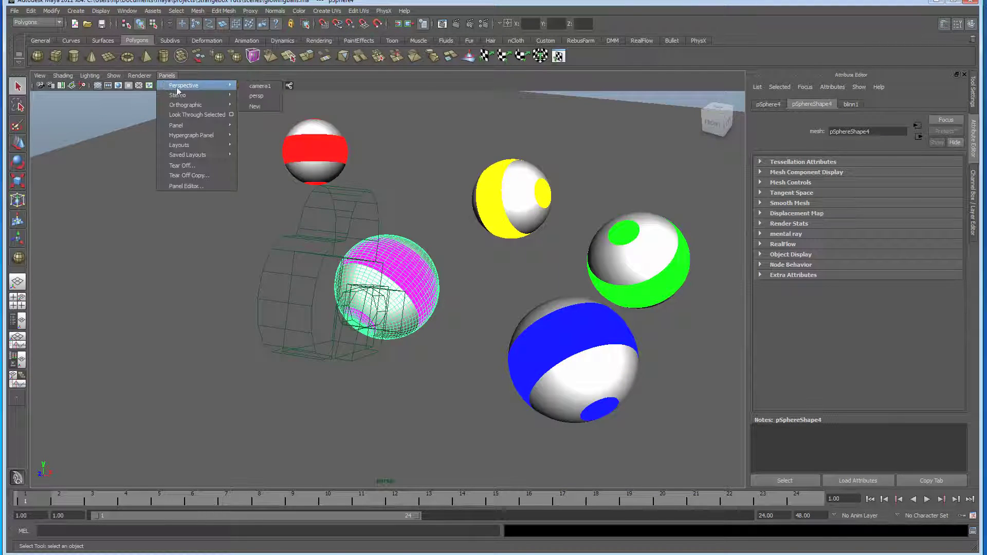
pyautogui.click(265, 88)
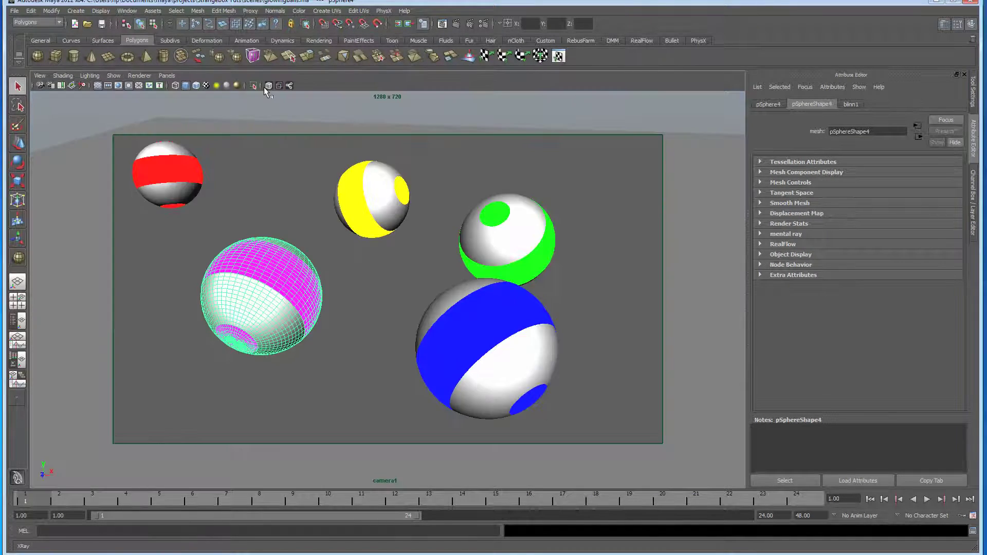
pyautogui.click(319, 392)
pyautogui.click(294, 270)
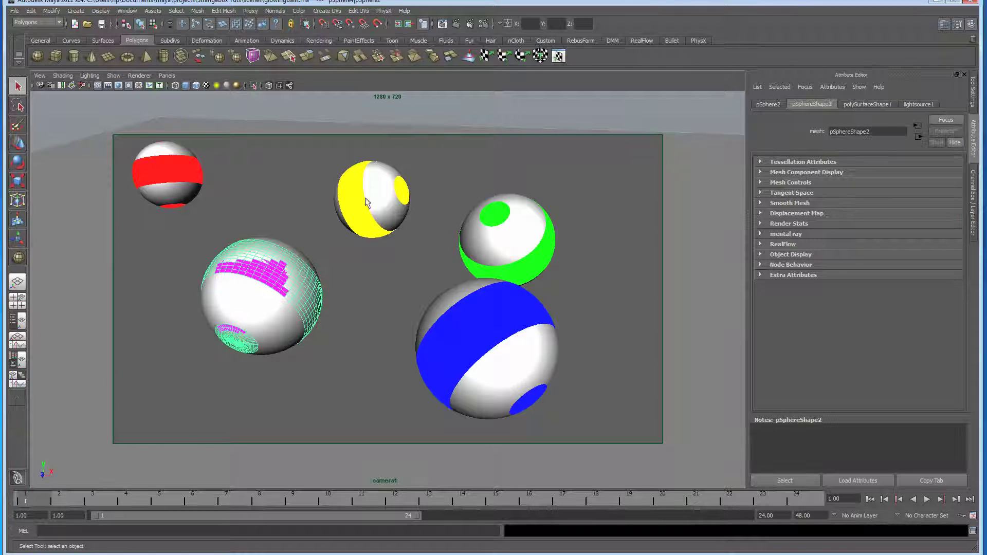
pyautogui.click(391, 200)
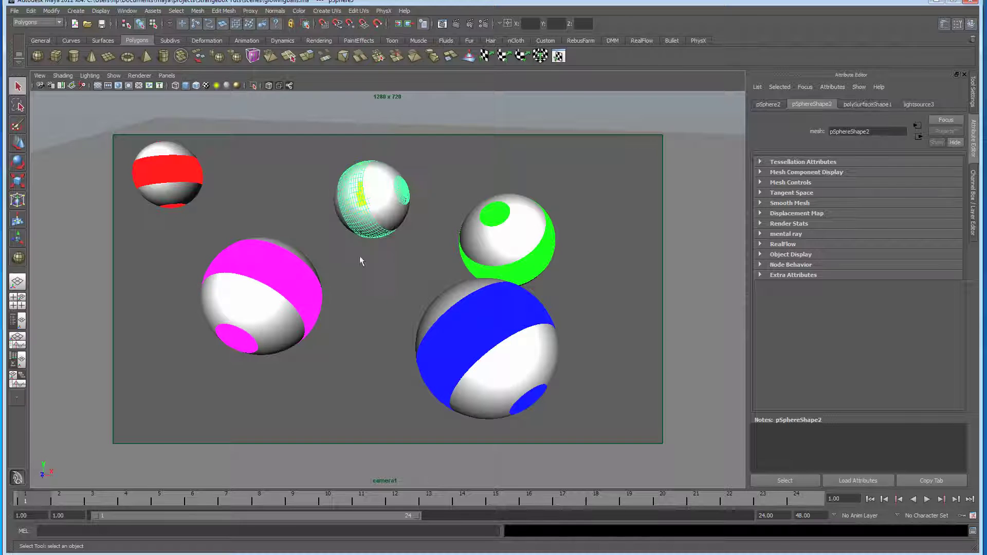
# Open the Hypershade material editor and position its window over the viewport.
pyautogui.click(127, 10)
pyautogui.moveTo(192, 37)
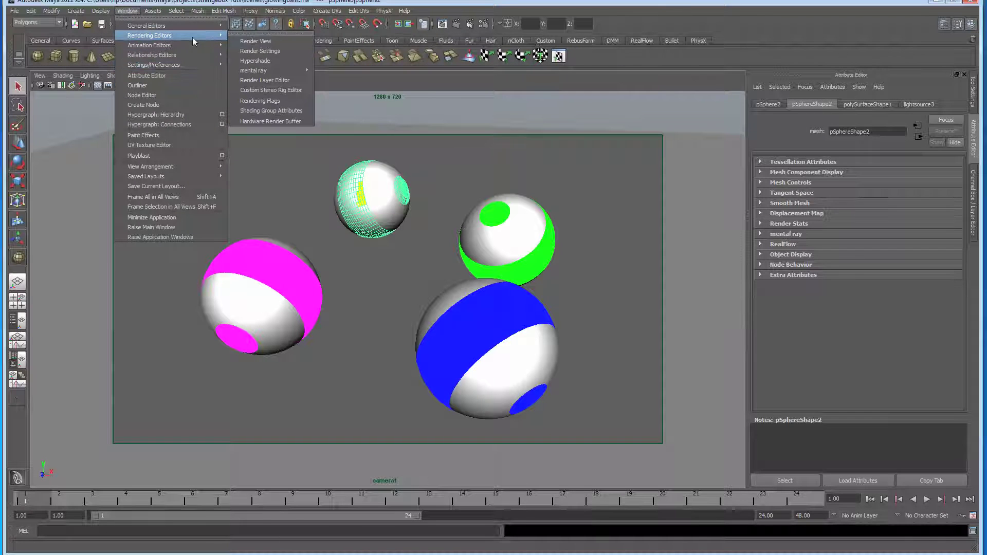
pyautogui.click(260, 61)
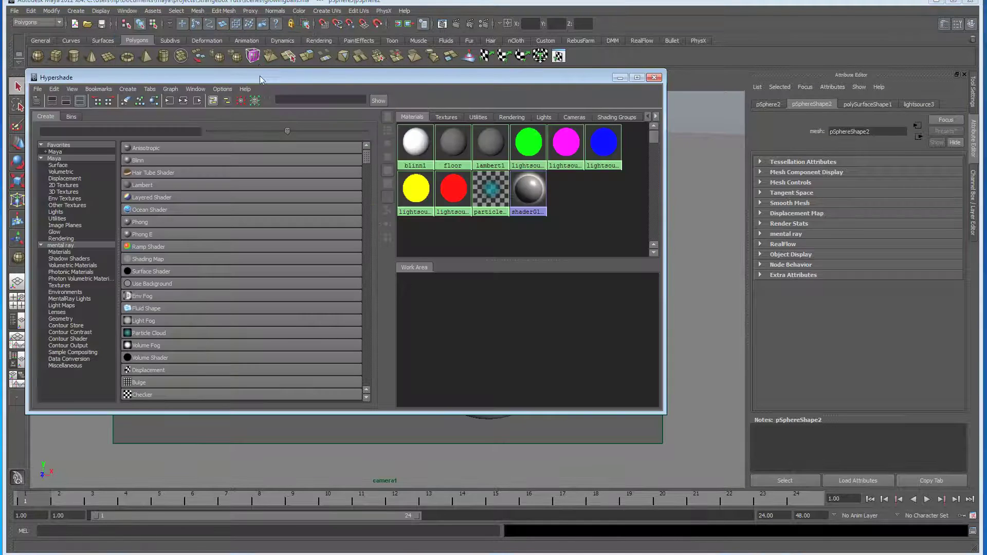
pyautogui.moveTo(263, 89); pyautogui.dragTo(241, 215)
pyautogui.click(378, 185)
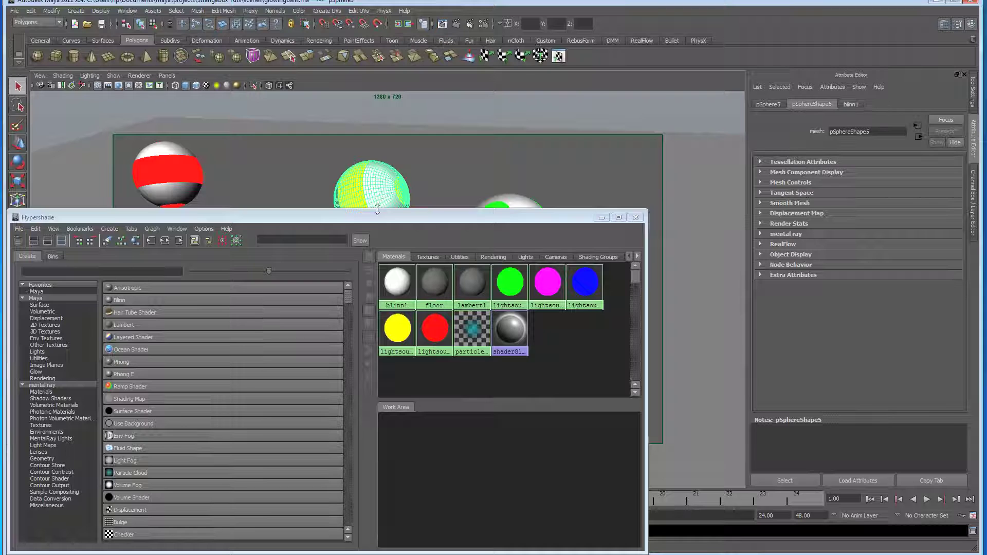
pyautogui.moveTo(374, 219); pyautogui.dragTo(365, 173)
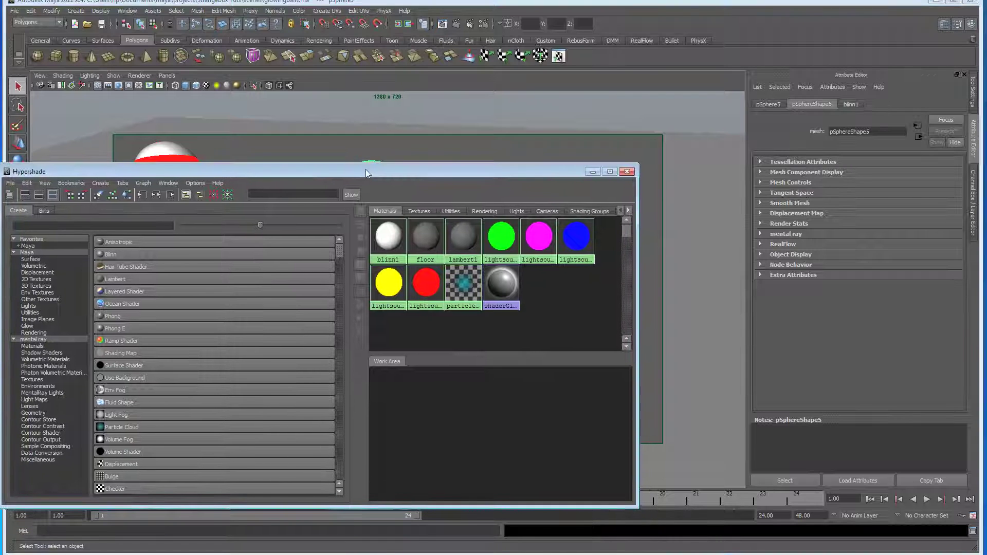
# Load blinn1's attributes, shifting the Hypershade aside to check the spheres.
pyautogui.click(392, 238)
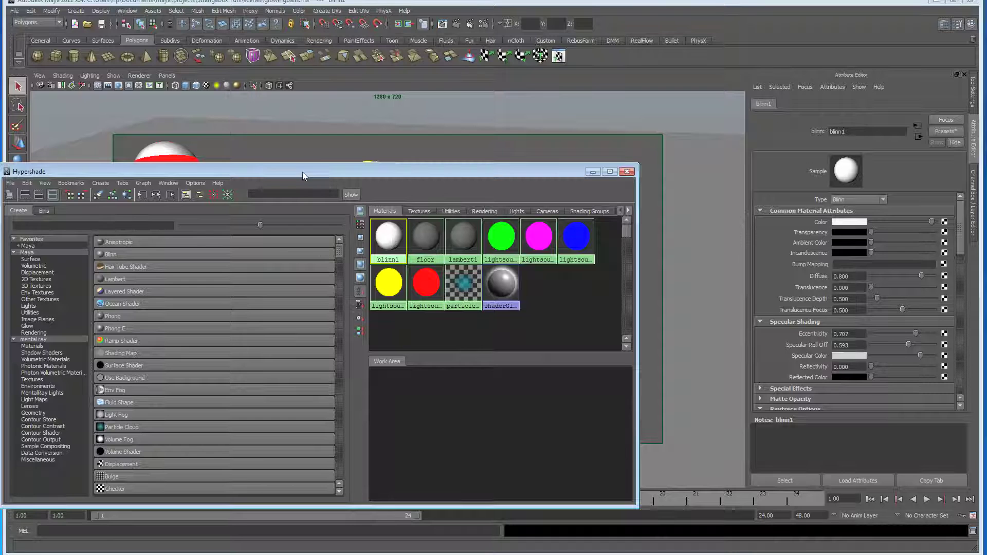
pyautogui.moveTo(302, 172); pyautogui.dragTo(322, 147)
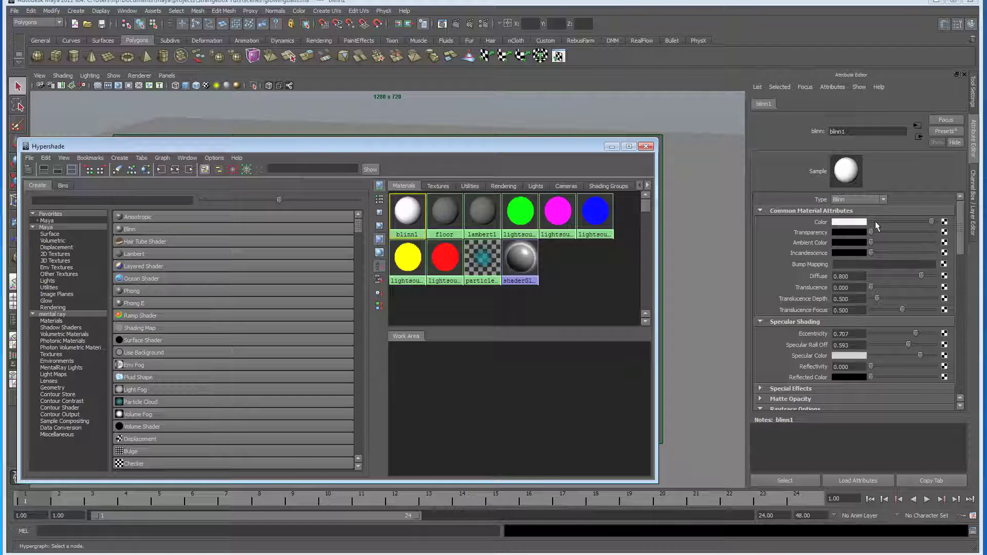
pyautogui.moveTo(557, 151); pyautogui.dragTo(564, 389)
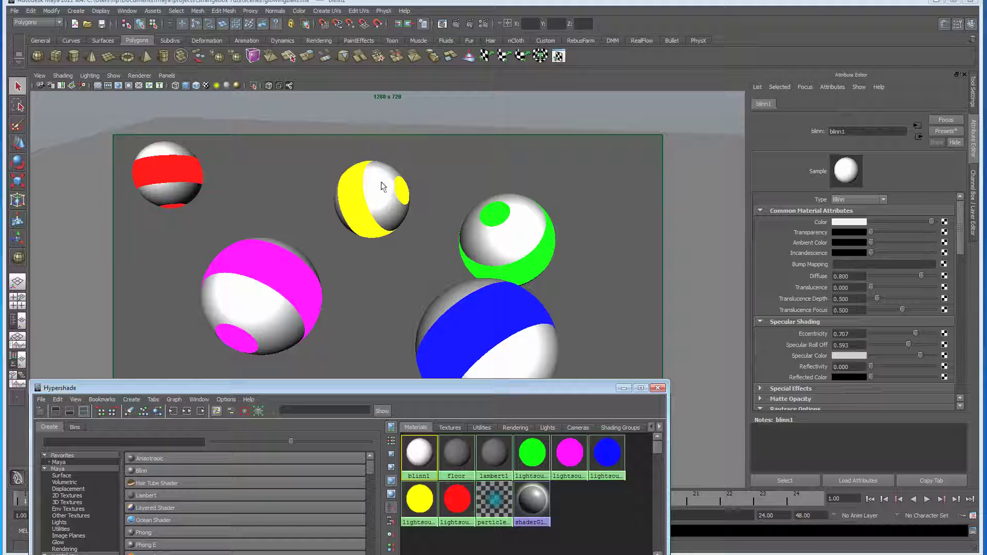
pyautogui.moveTo(442, 388); pyautogui.dragTo(436, 215)
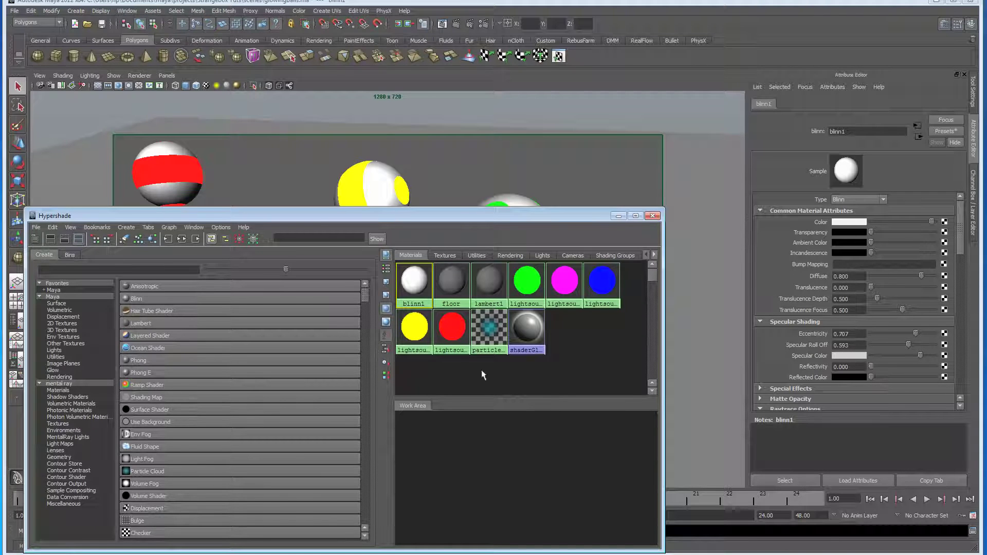
# Show the green lightsource material's attributes, moving the Hypershade to view the spheres.
pyautogui.moveTo(449, 215)
pyautogui.mouseDown()
pyautogui.moveTo(444, 204)
pyautogui.moveTo(440, 229)
pyautogui.mouseUp()
pyautogui.click(509, 298)
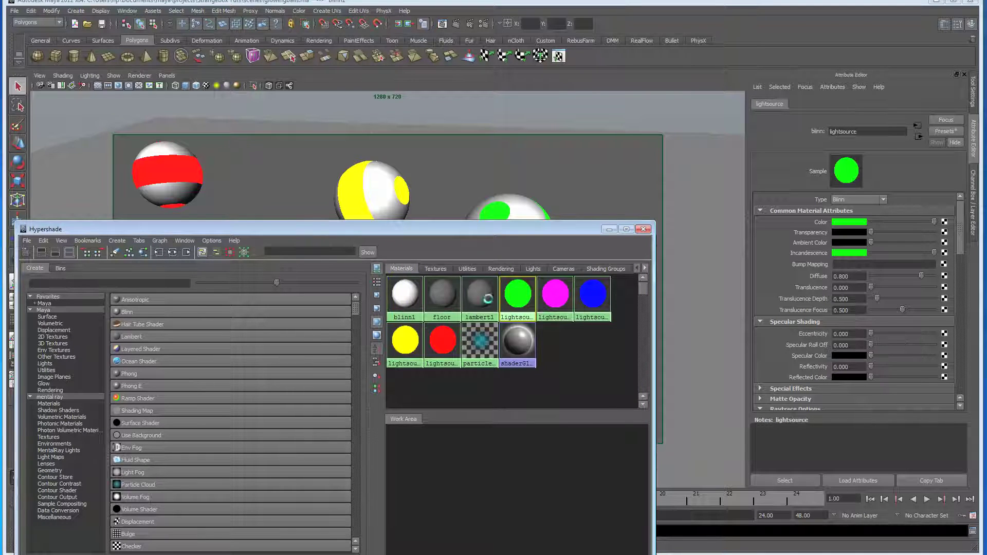
pyautogui.moveTo(486, 231); pyautogui.dragTo(486, 148)
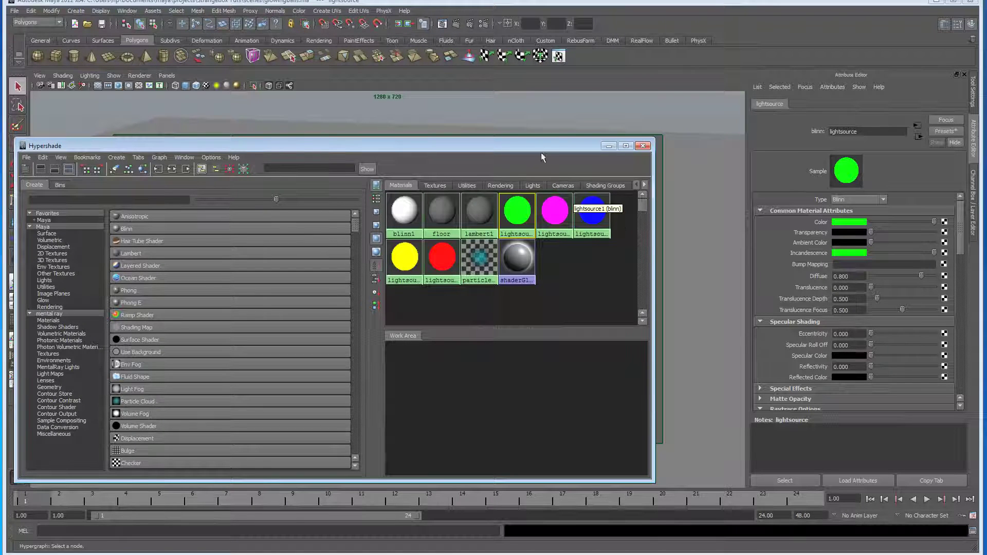
pyautogui.moveTo(536, 149); pyautogui.dragTo(533, 430)
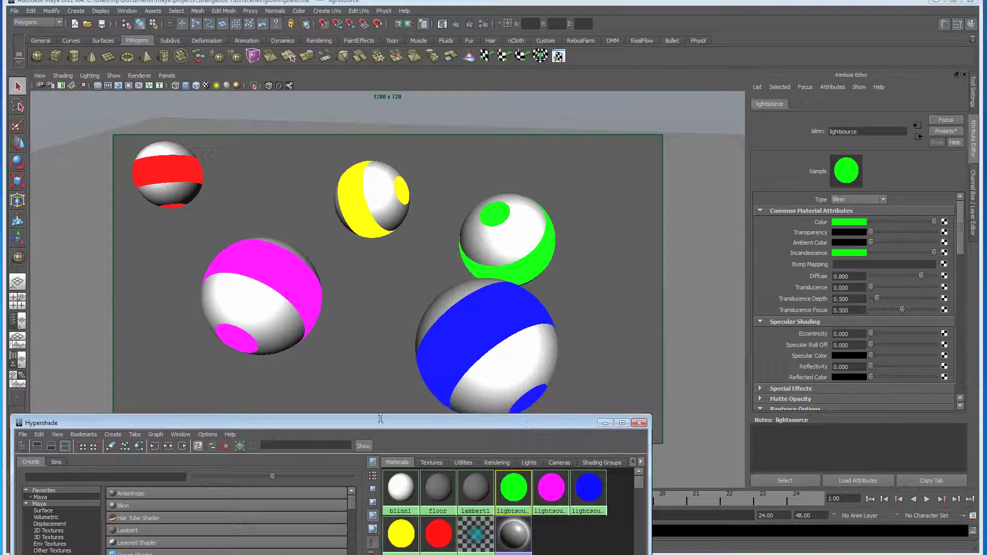
pyautogui.moveTo(381, 422); pyautogui.dragTo(395, 157)
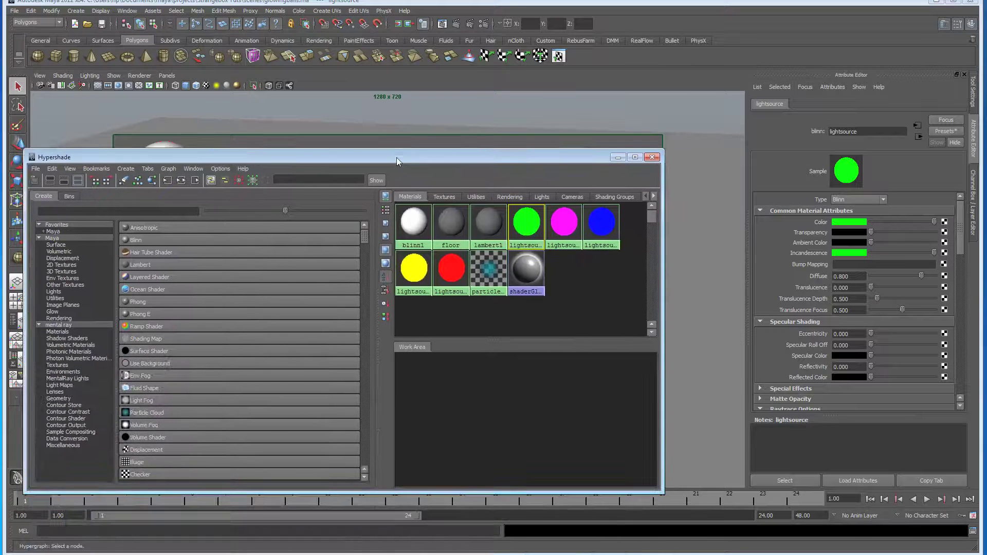
# Inspect the green Incandescence colour, whose brightness V value is 4.
pyautogui.click(842, 253)
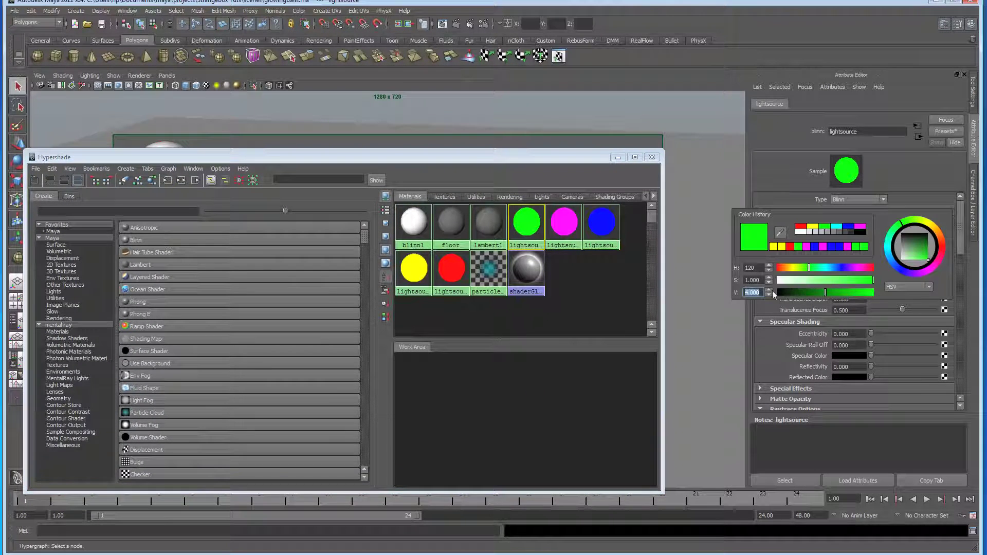
pyautogui.moveTo(760, 292); pyautogui.dragTo(750, 292)
pyautogui.moveTo(761, 293); pyautogui.dragTo(747, 292)
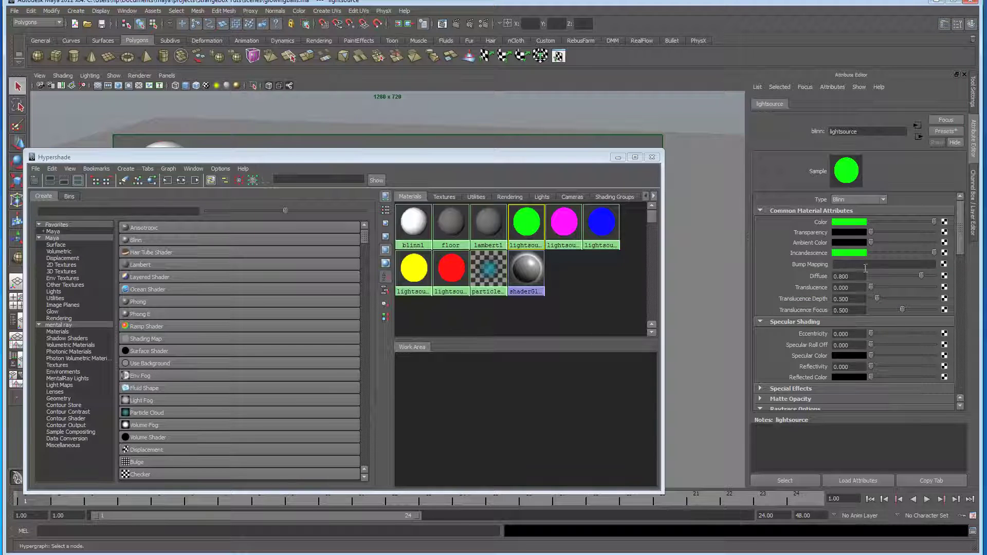
pyautogui.moveTo(560, 157); pyautogui.dragTo(581, 412)
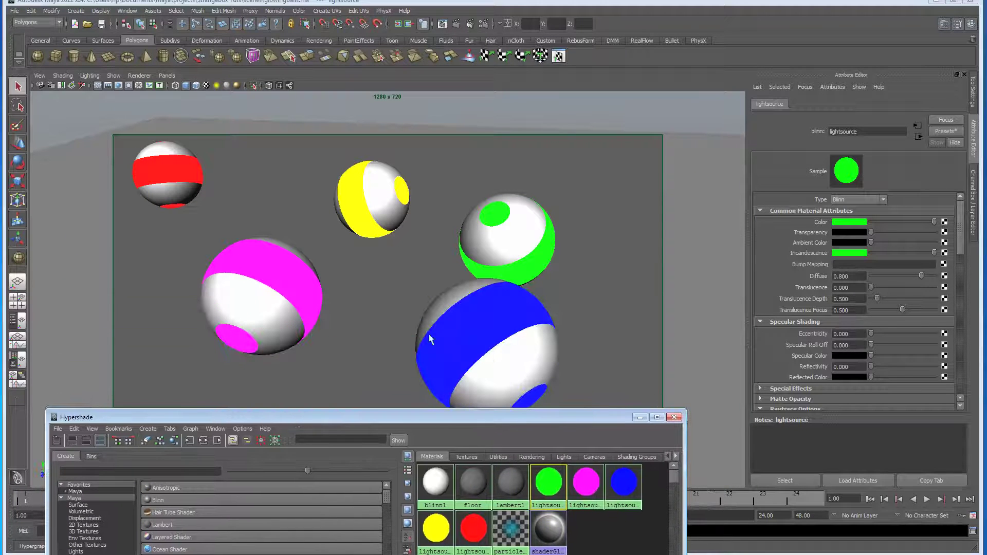
pyautogui.moveTo(468, 417); pyautogui.dragTo(489, 134)
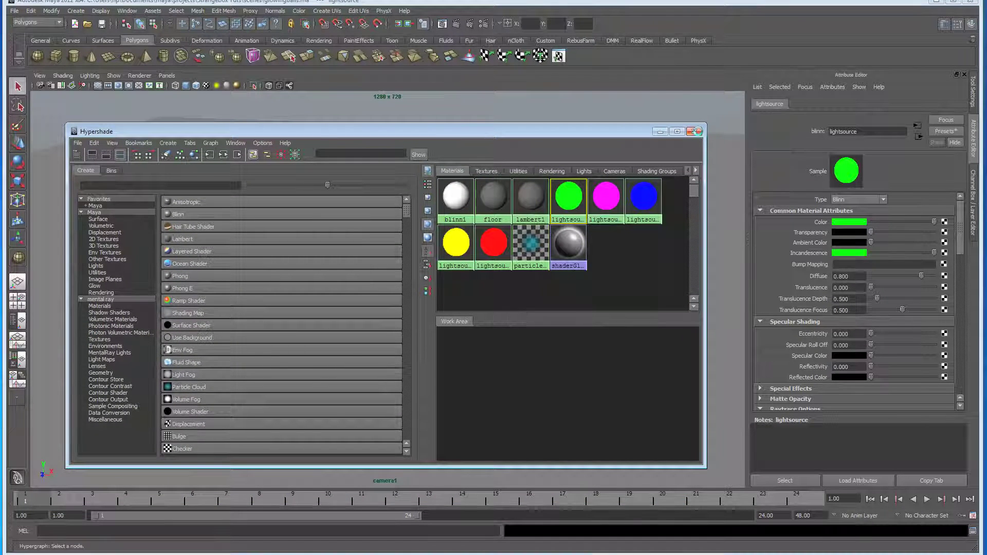
pyautogui.click(695, 131)
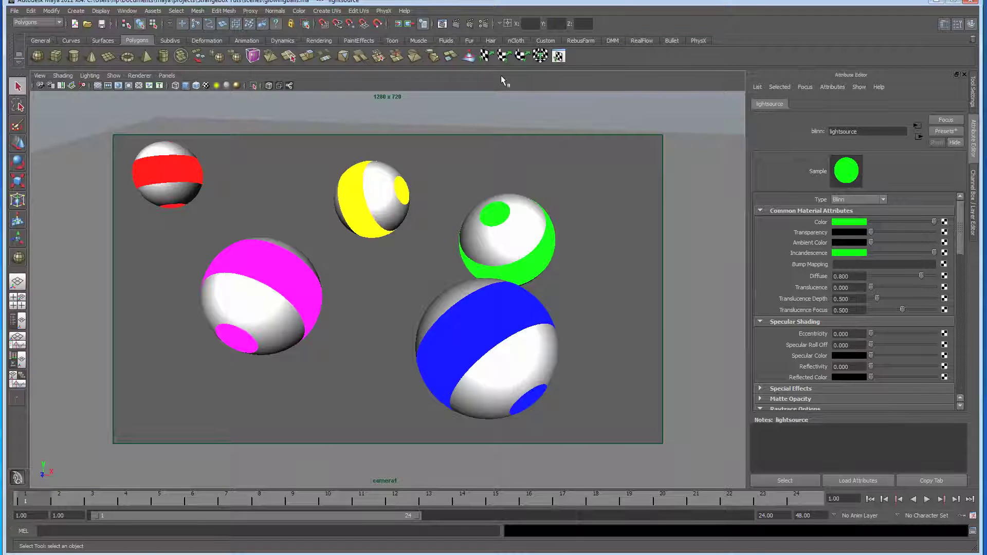
pyautogui.click(484, 23)
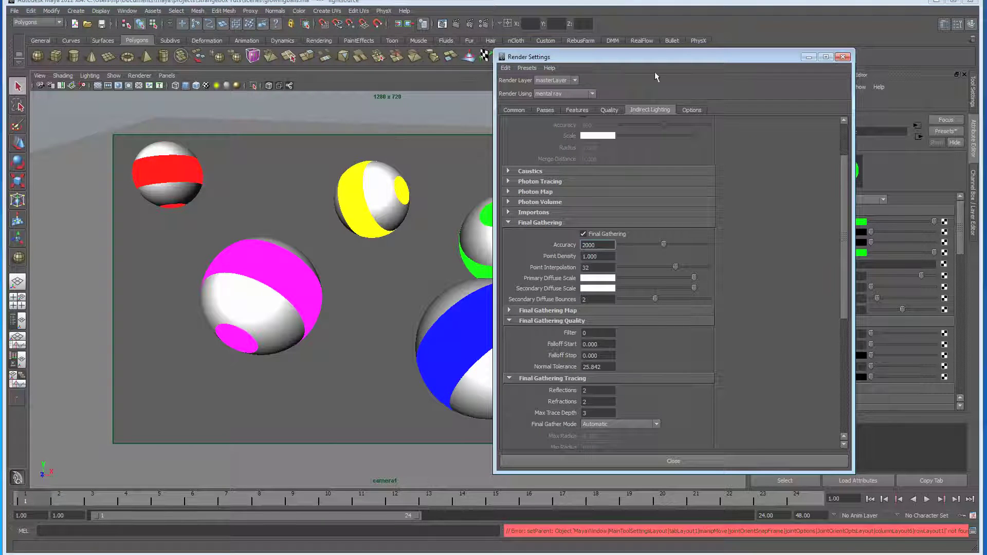
pyautogui.moveTo(650, 57); pyautogui.dragTo(555, 53)
pyautogui.scroll(2, 649, 223)
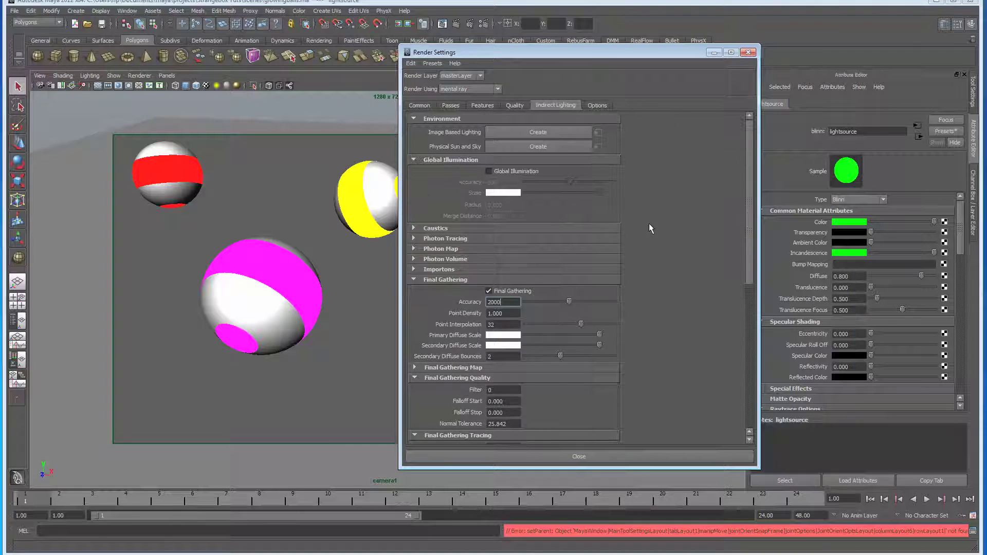
pyautogui.click(513, 106)
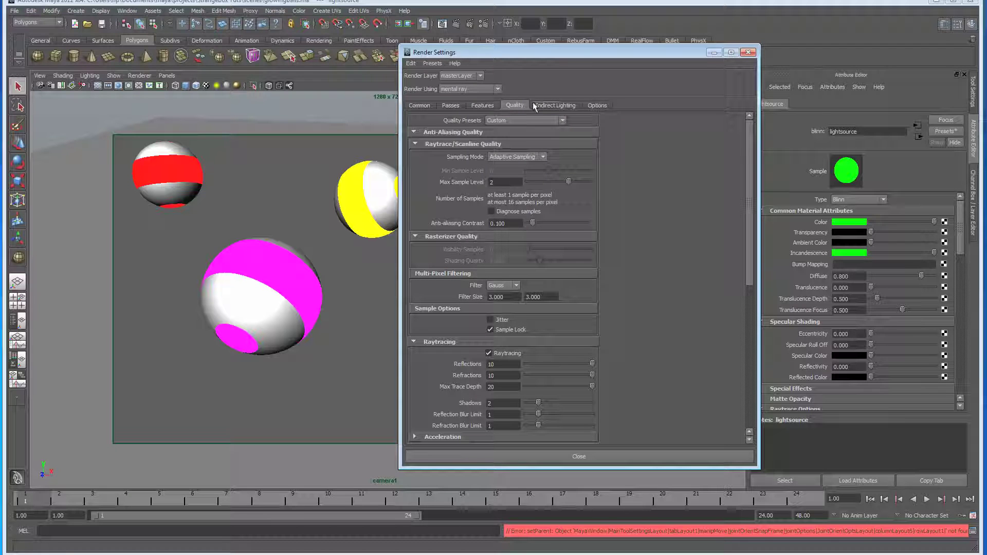
pyautogui.click(539, 120)
pyautogui.click(514, 105)
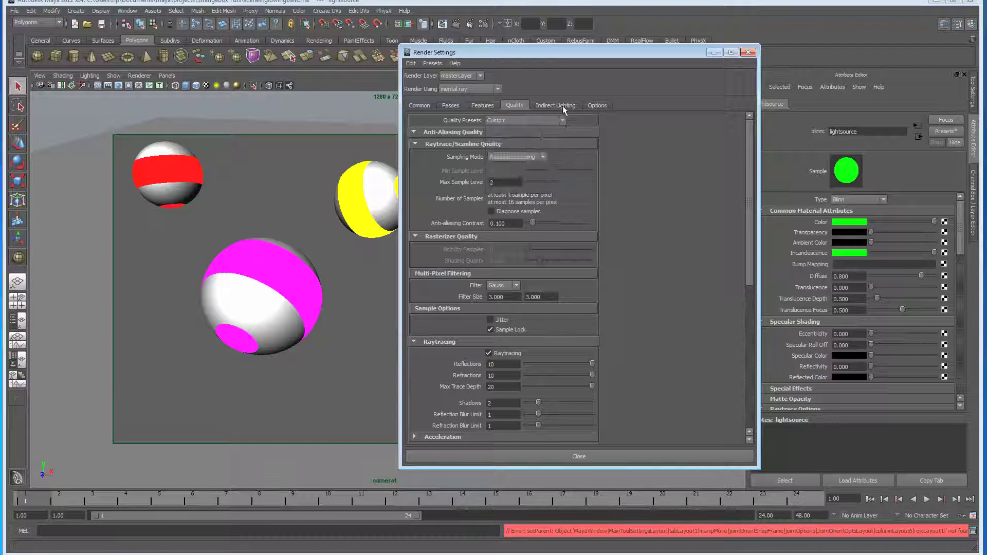
pyautogui.click(561, 105)
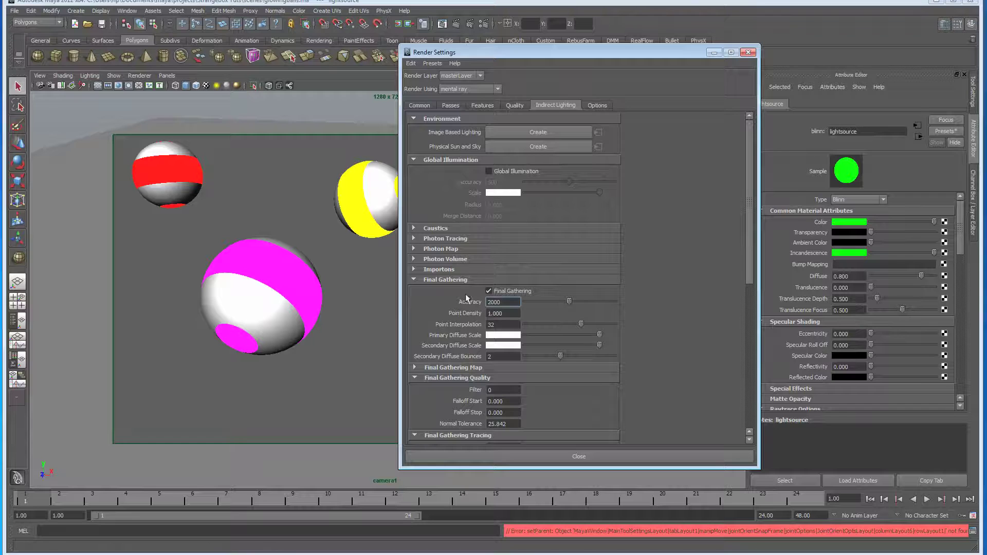
pyautogui.scroll(-2, 464, 295)
pyautogui.doubleClick(494, 271)
pyautogui.doubleClick(502, 283)
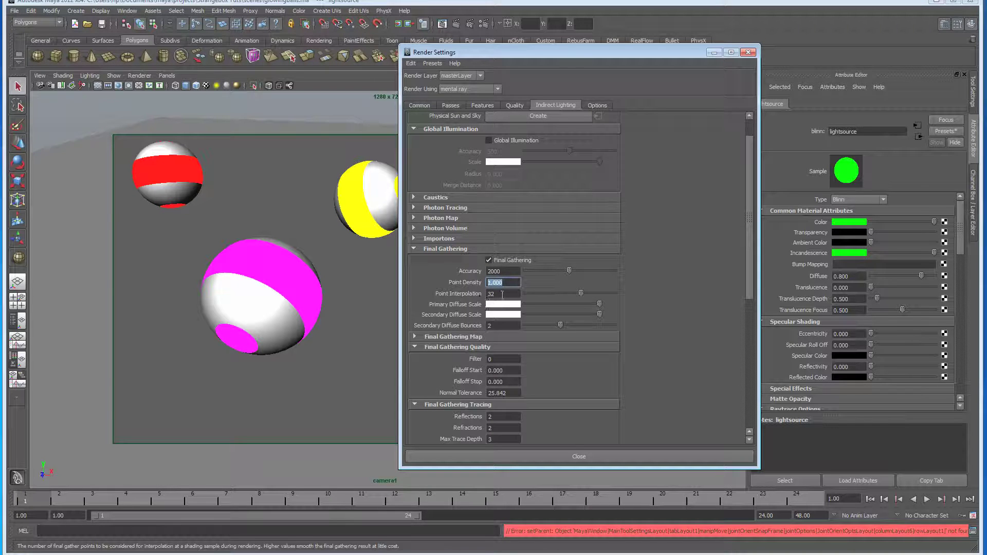
pyautogui.doubleClick(502, 294)
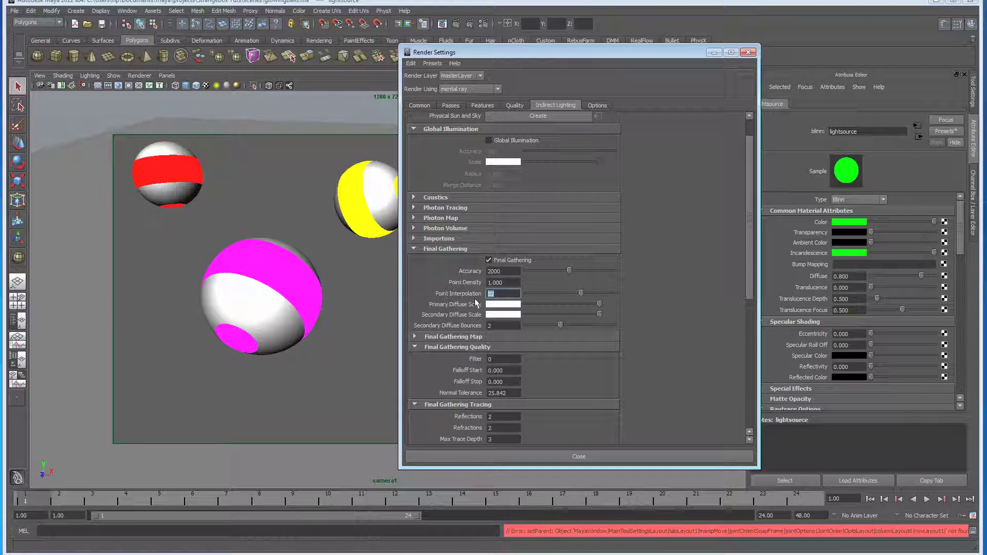
pyautogui.scroll(-2, 484, 297)
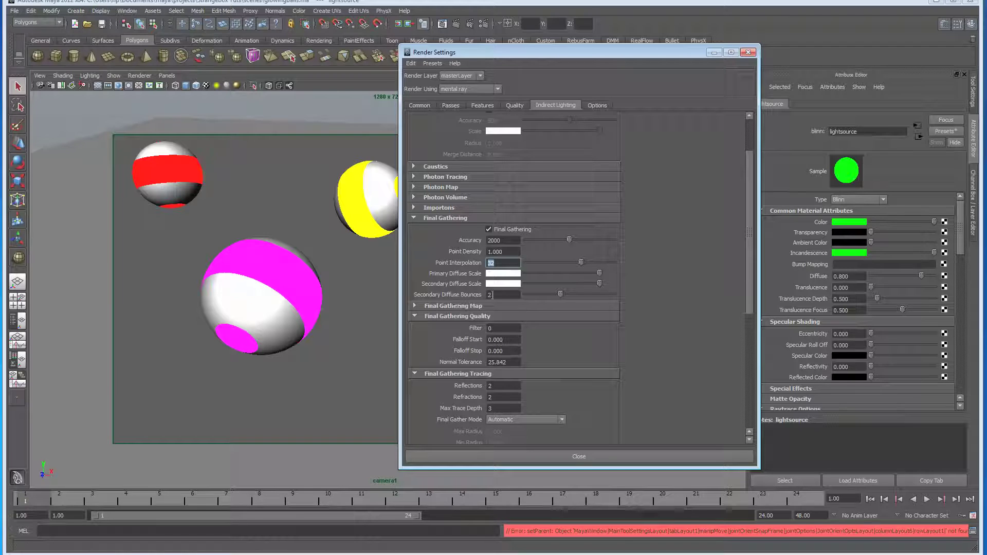
pyautogui.press('Tab')
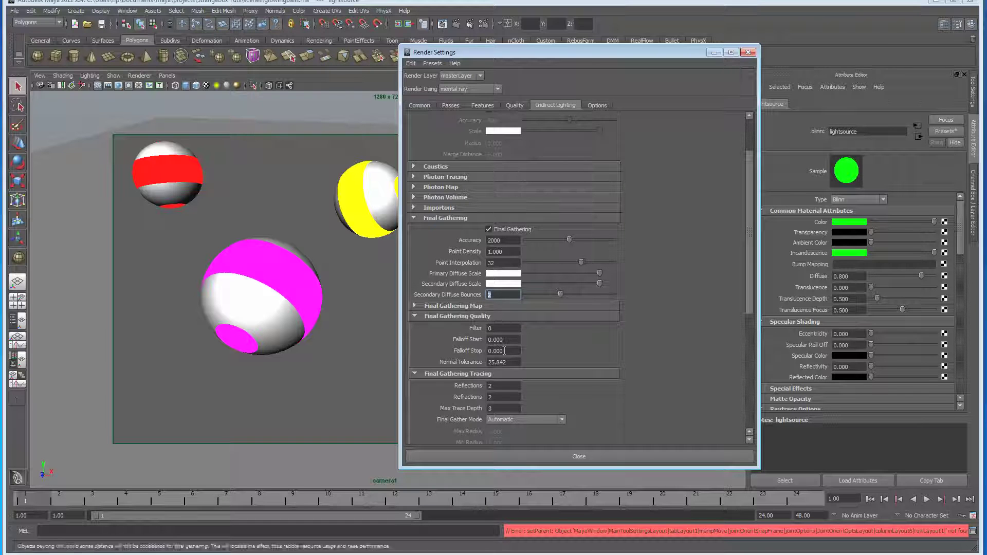
pyautogui.scroll(2, 671, 332)
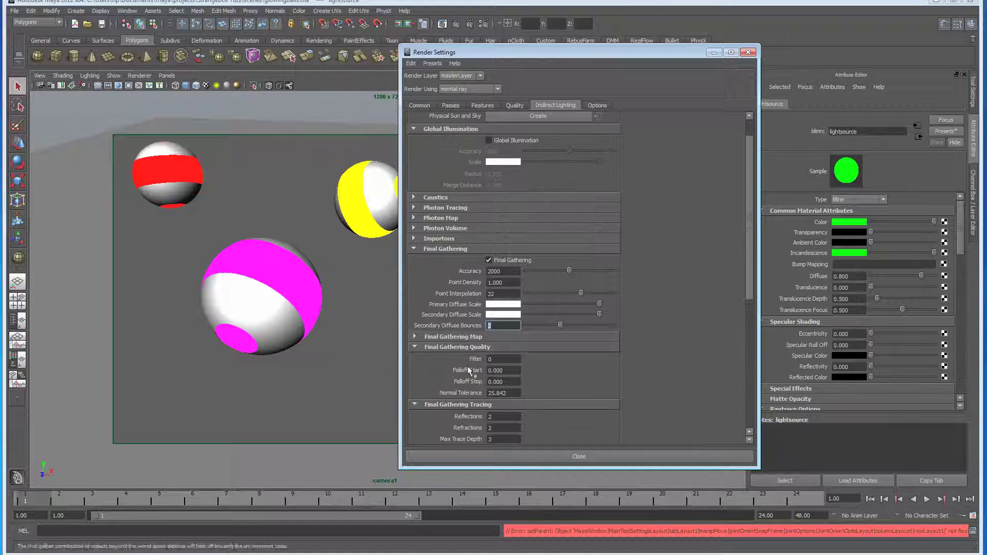
# Render the 1280 x 720 frame with mental ray, zoom around it, then reset to 1:1.
pyautogui.click(456, 25)
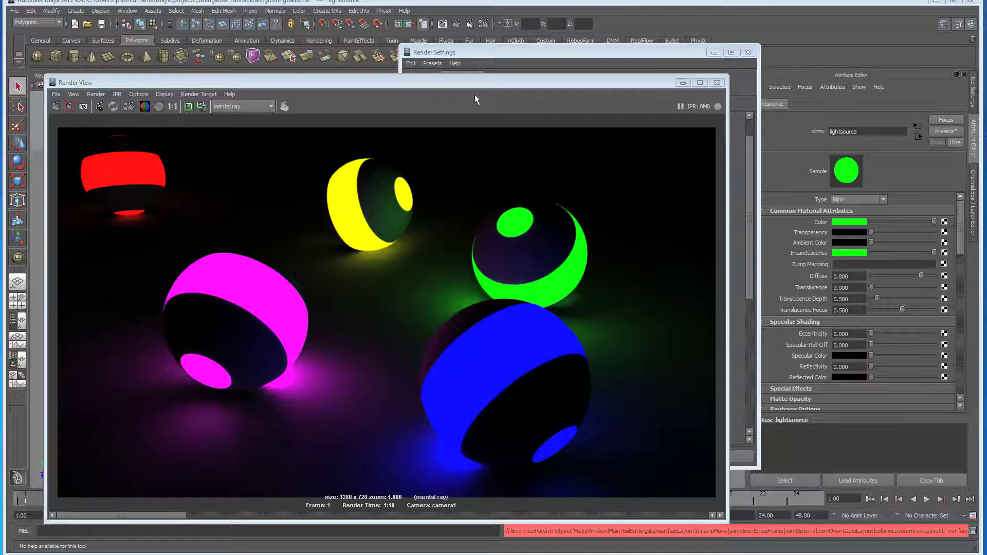
pyautogui.moveTo(474, 82); pyautogui.dragTo(477, 66)
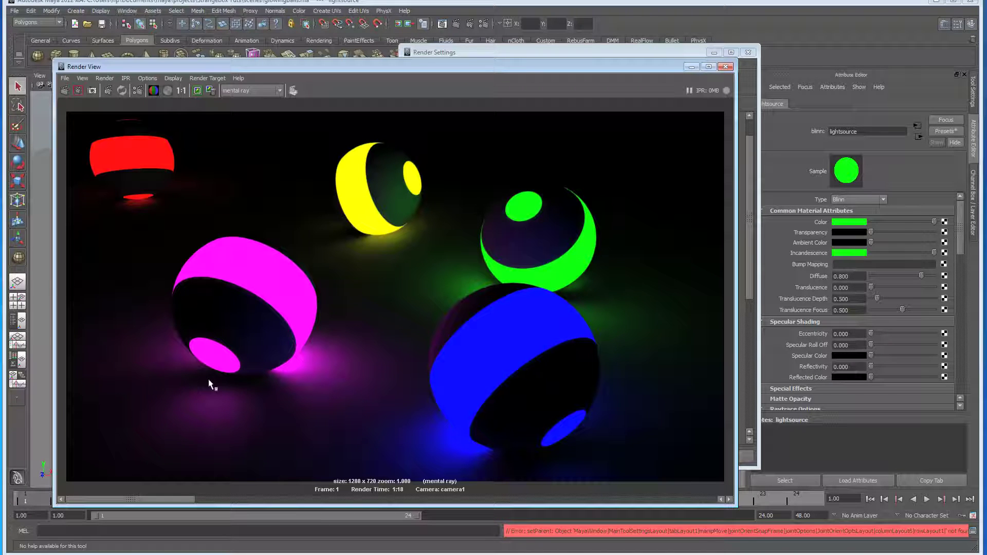
pyautogui.scroll(2, 284, 395)
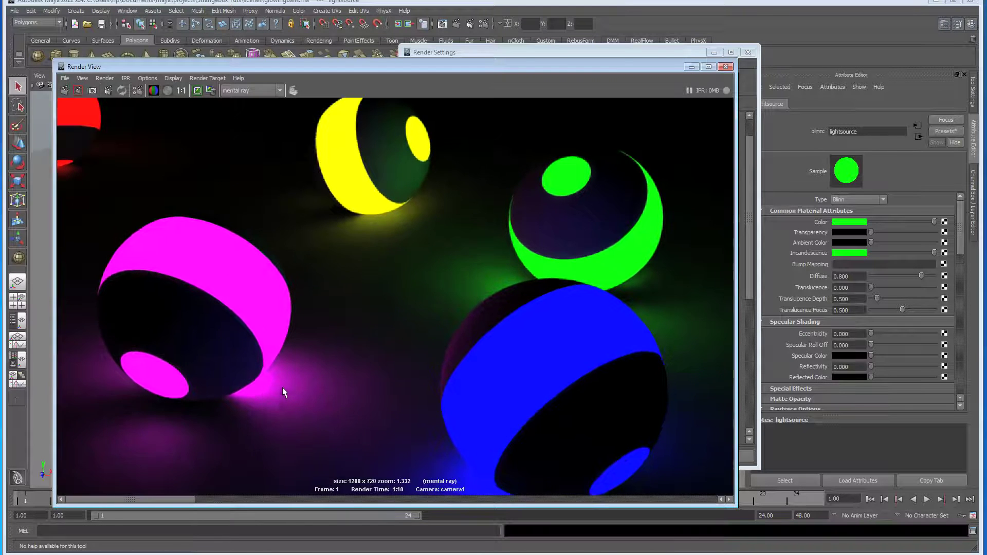
pyautogui.scroll(2, 282, 389)
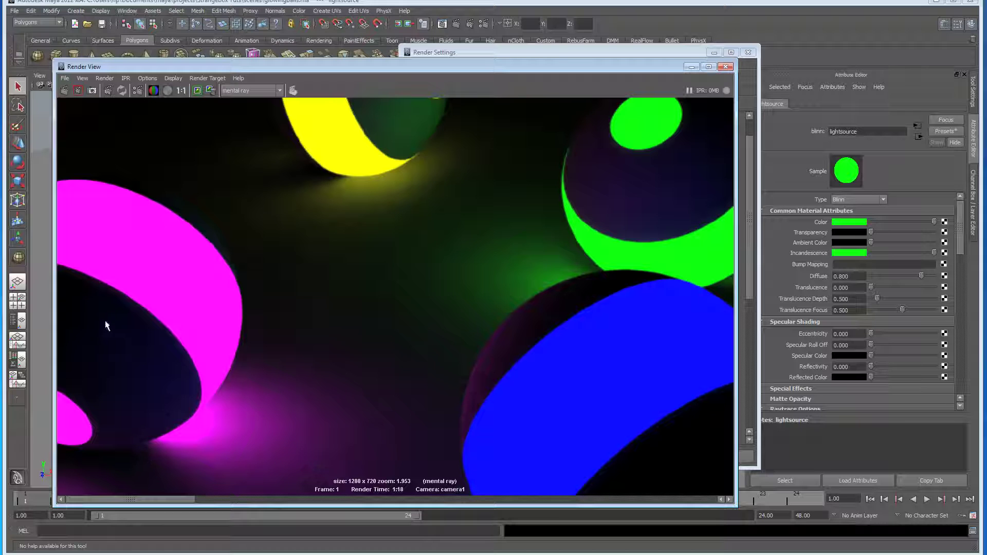
pyautogui.scroll(-1, 155, 367)
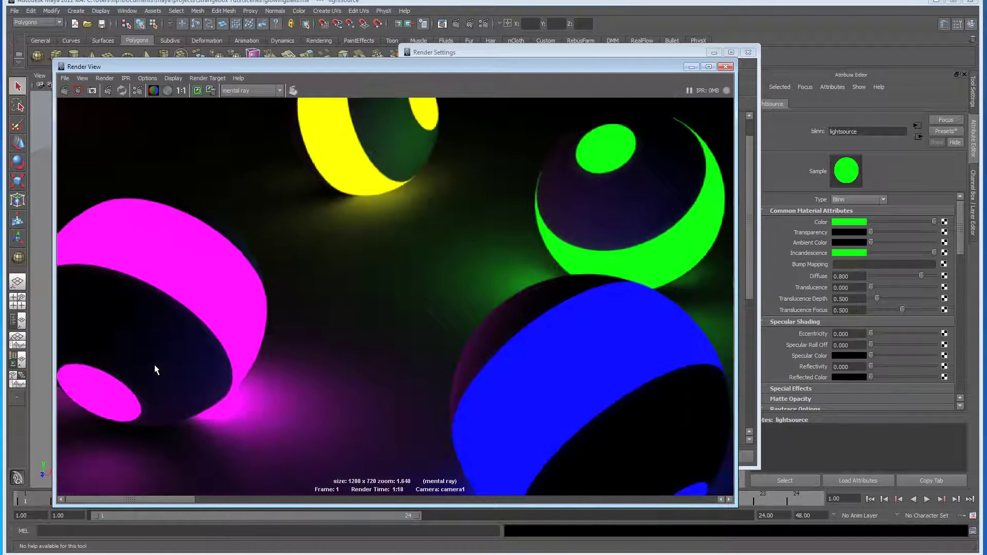
pyautogui.scroll(-1, 156, 370)
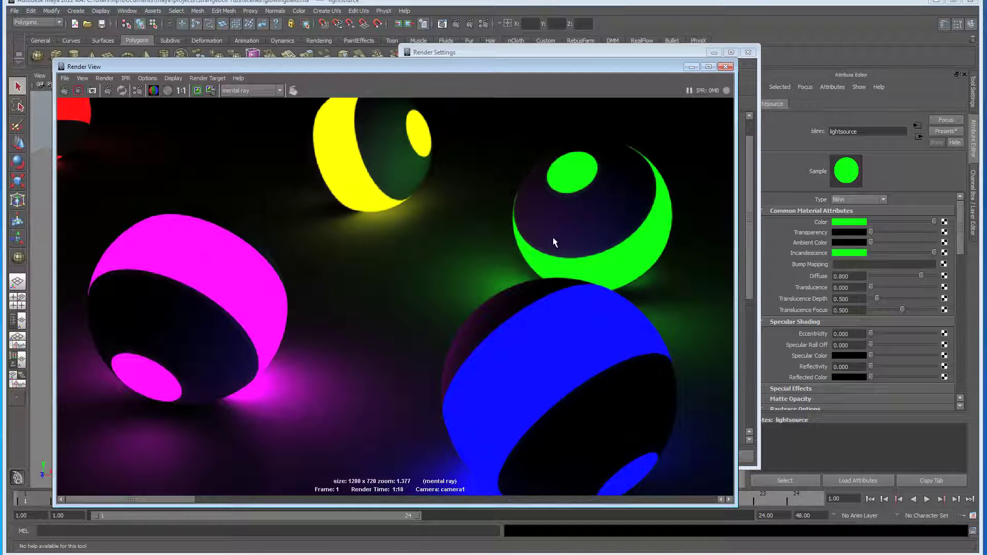
pyautogui.scroll(2, 576, 228)
pyautogui.scroll(-1, 590, 214)
pyautogui.scroll(-1, 416, 307)
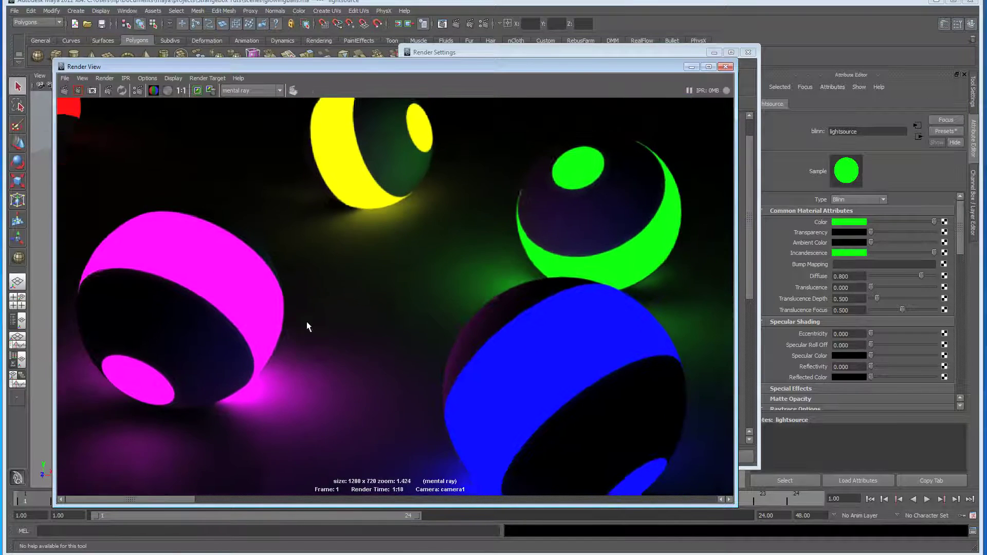
pyautogui.scroll(-1, 262, 345)
pyautogui.scroll(-1, 254, 349)
pyautogui.scroll(-1, 347, 343)
pyautogui.click(181, 90)
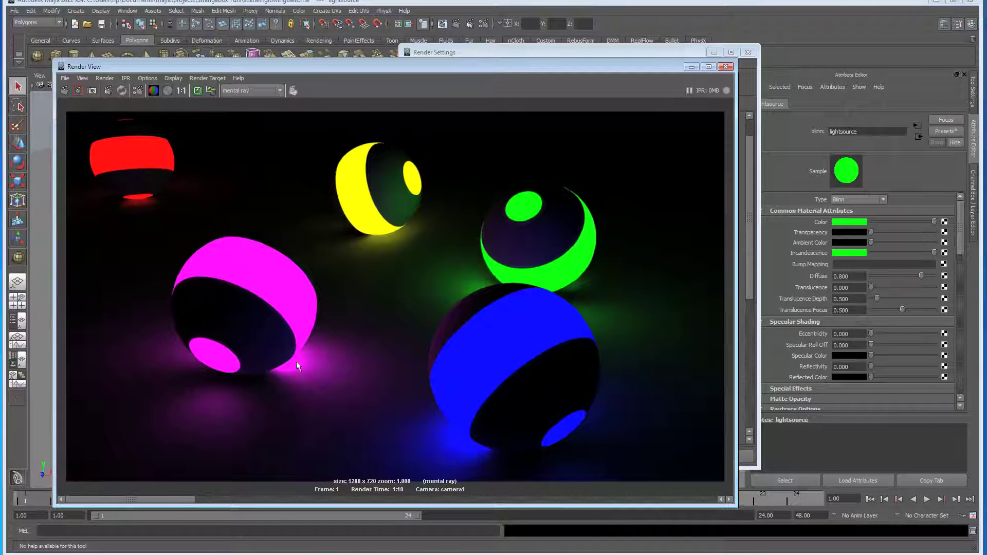
# Set Secondary Diffuse Bounces to 0 in Render Settings.
pyautogui.click(553, 53)
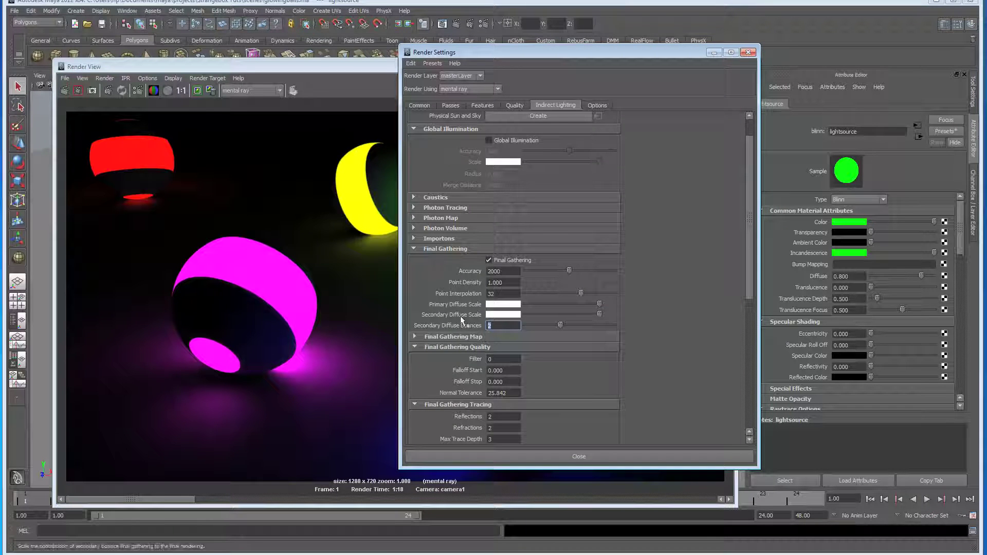
pyautogui.doubleClick(507, 327)
pyautogui.write('0')
pyautogui.press('Return')
# Re-render a region over the magenta sphere and view the result at actual size.
pyautogui.moveTo(248, 321); pyautogui.dragTo(326, 395)
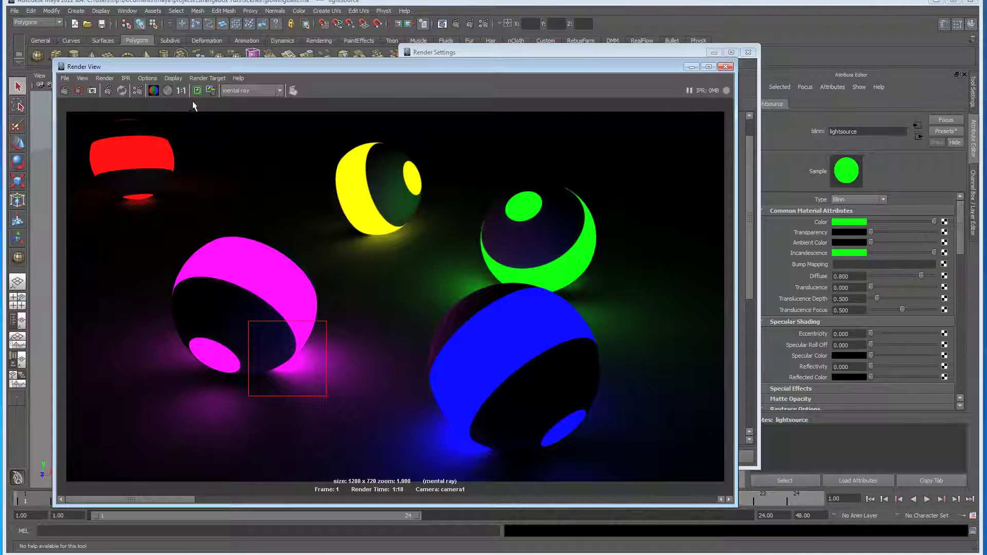
pyautogui.click(77, 90)
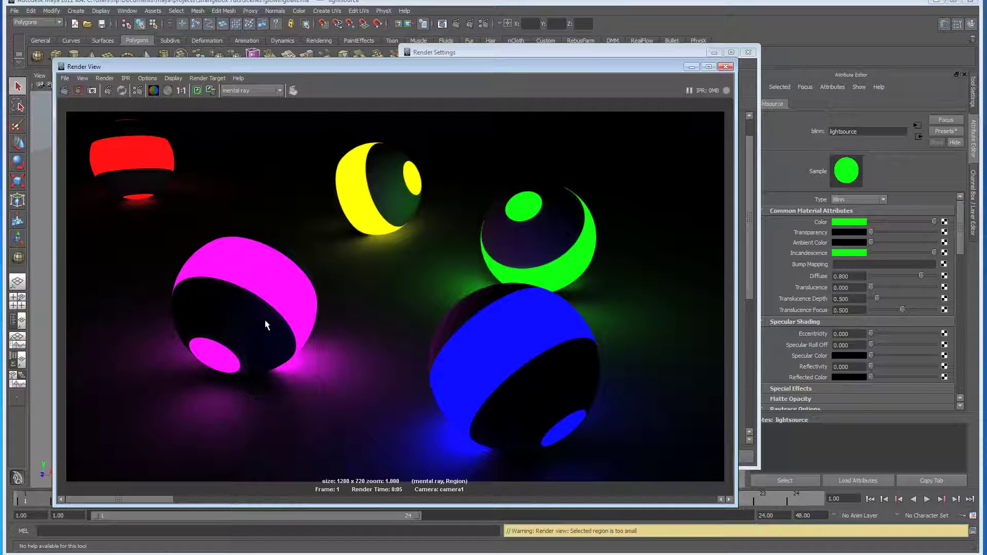
pyautogui.scroll(2, 283, 373)
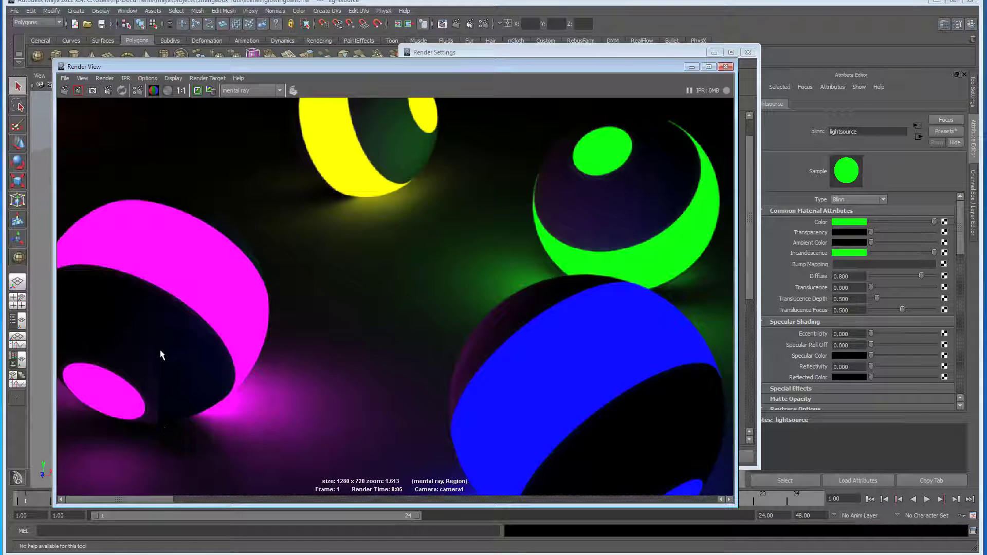
pyautogui.scroll(-1, 230, 366)
pyautogui.scroll(-1, 234, 366)
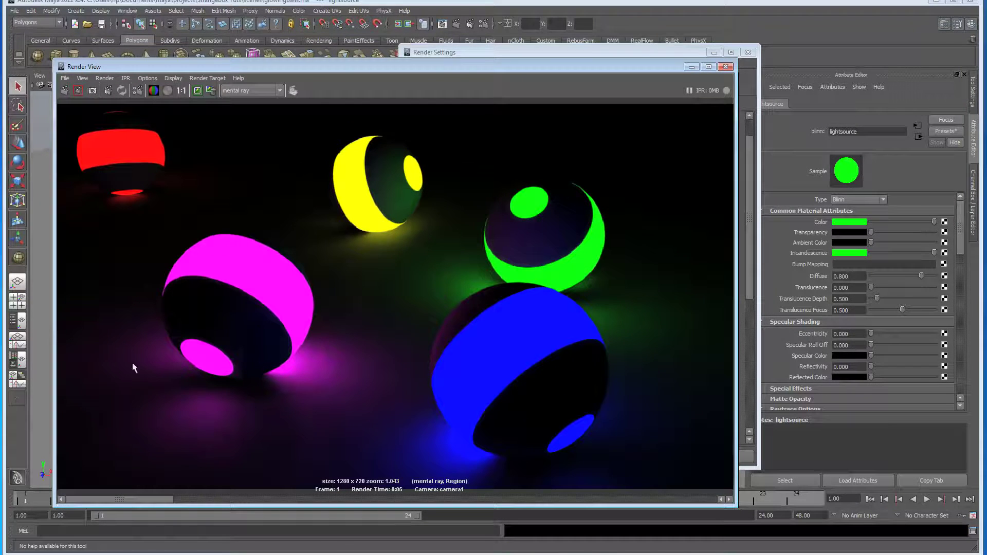
pyautogui.click(181, 91)
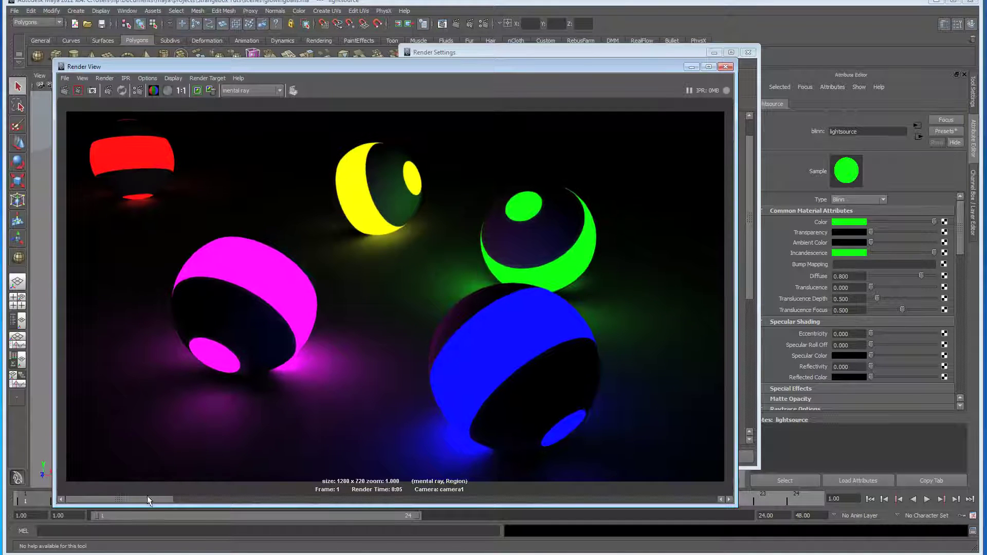
pyautogui.moveTo(148, 500); pyautogui.dragTo(251, 502)
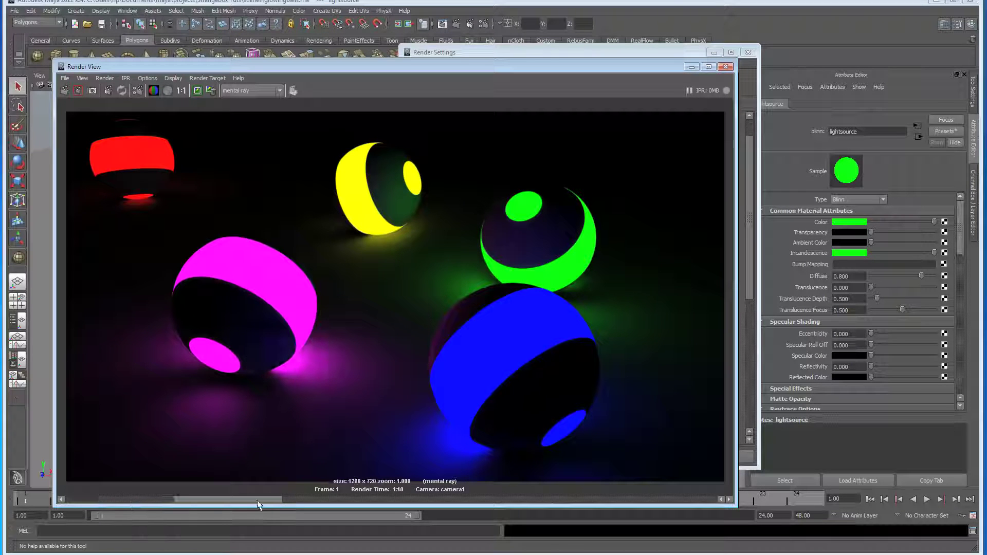
# Raise Secondary Diffuse Bounces to 4 and re-render a region over the magenta ball.
pyautogui.click(605, 53)
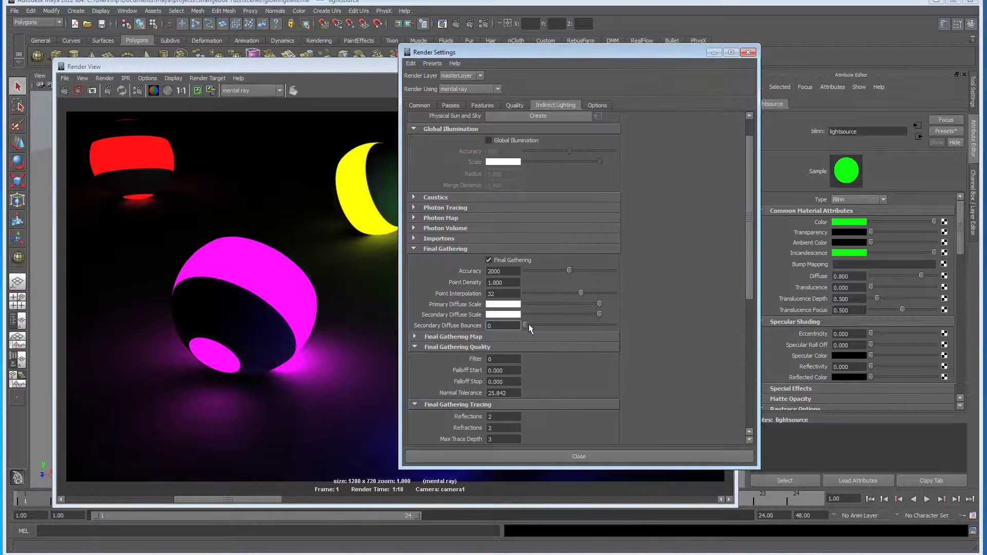
pyautogui.click(532, 324)
pyautogui.moveTo(564, 328); pyautogui.dragTo(583, 328)
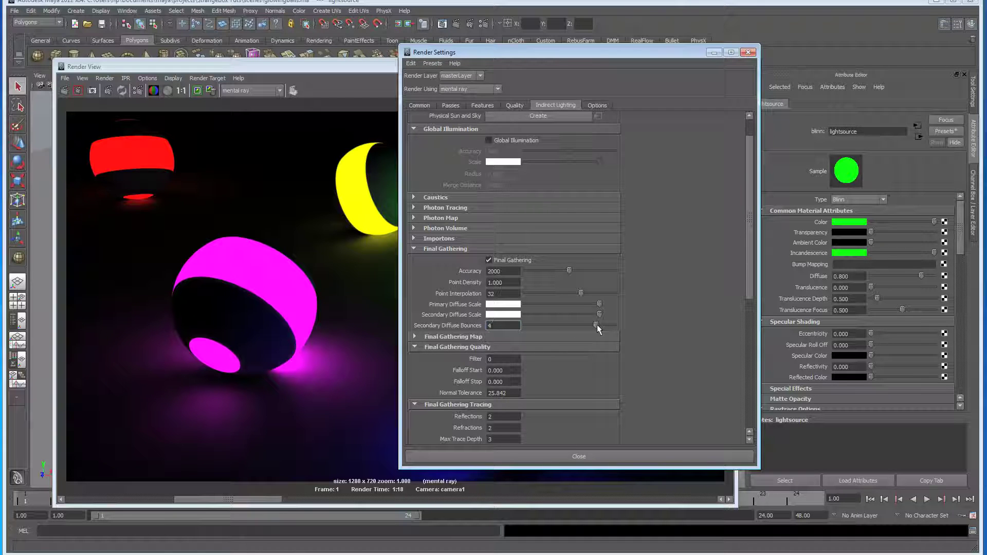
pyautogui.moveTo(240, 327); pyautogui.dragTo(361, 431)
pyautogui.click(80, 94)
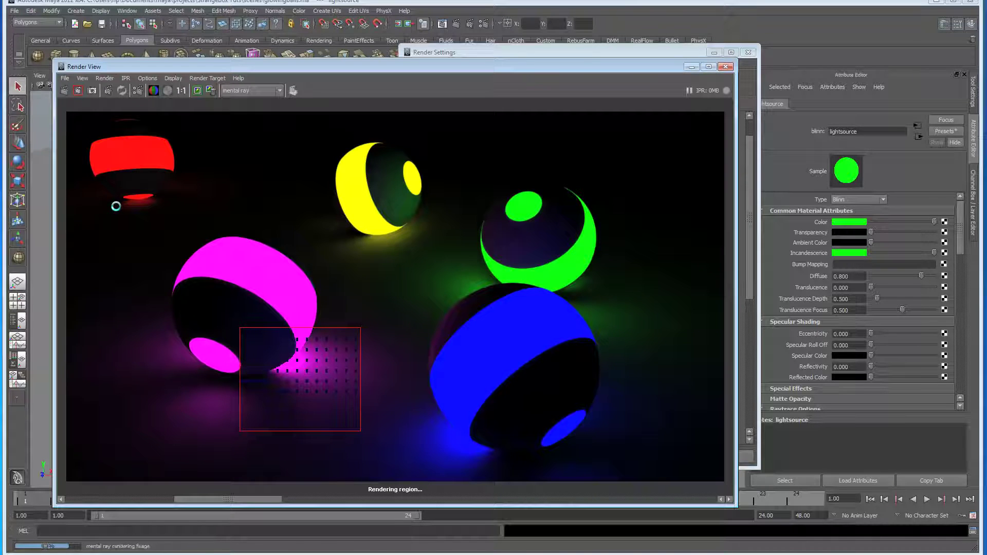
pyautogui.click(154, 370)
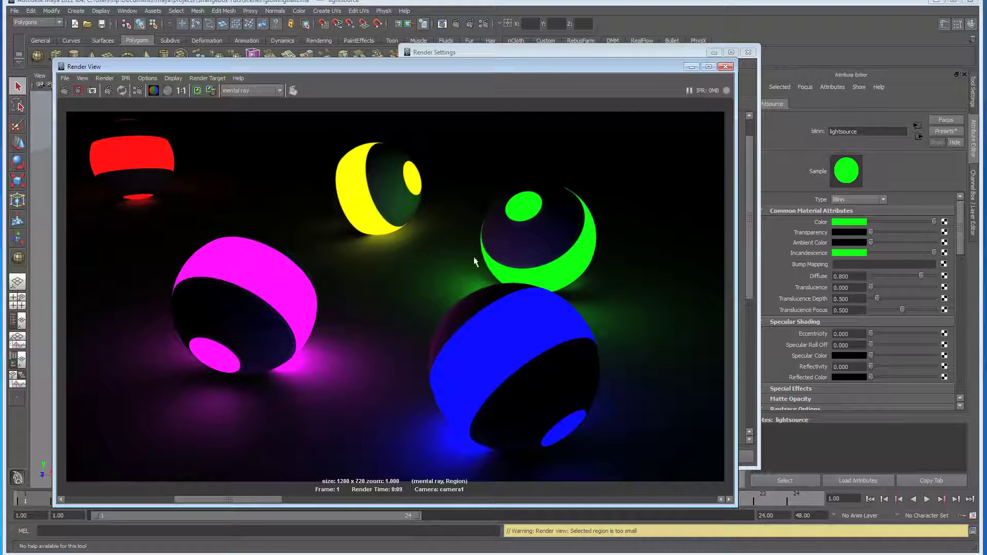
# Re-render a region over the red ball's shadow, then clear the region and lower the render window.
pyautogui.moveTo(122, 164); pyautogui.dragTo(263, 238)
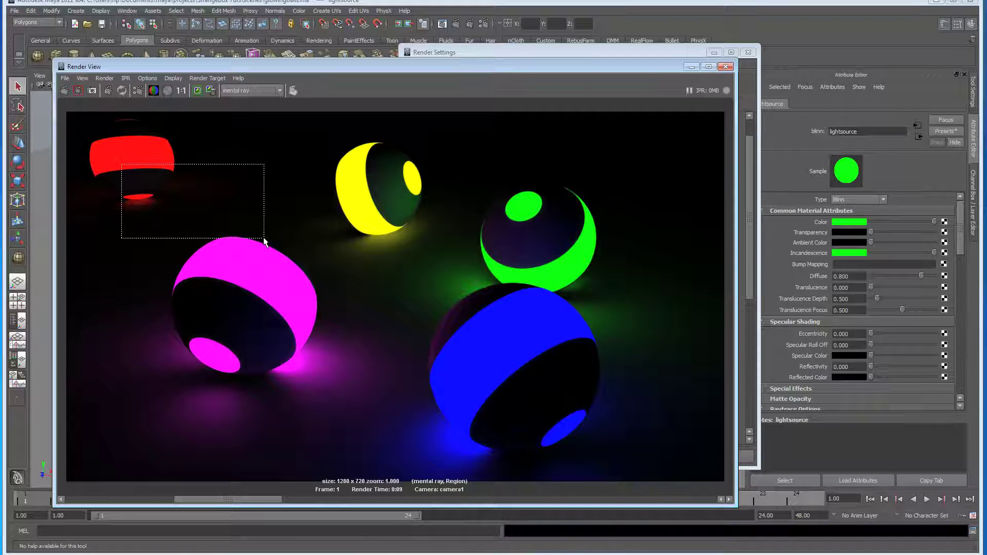
pyautogui.click(77, 90)
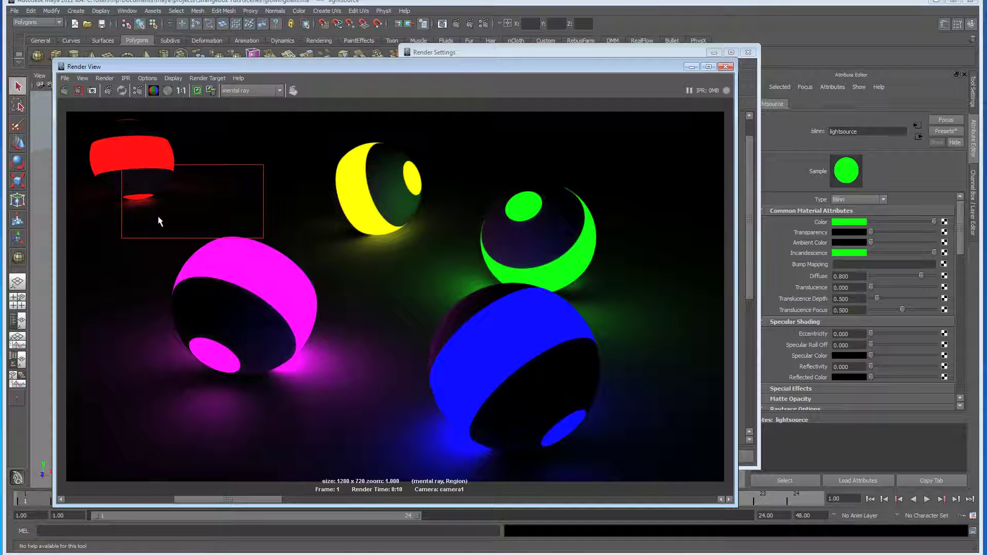
pyautogui.click(157, 221)
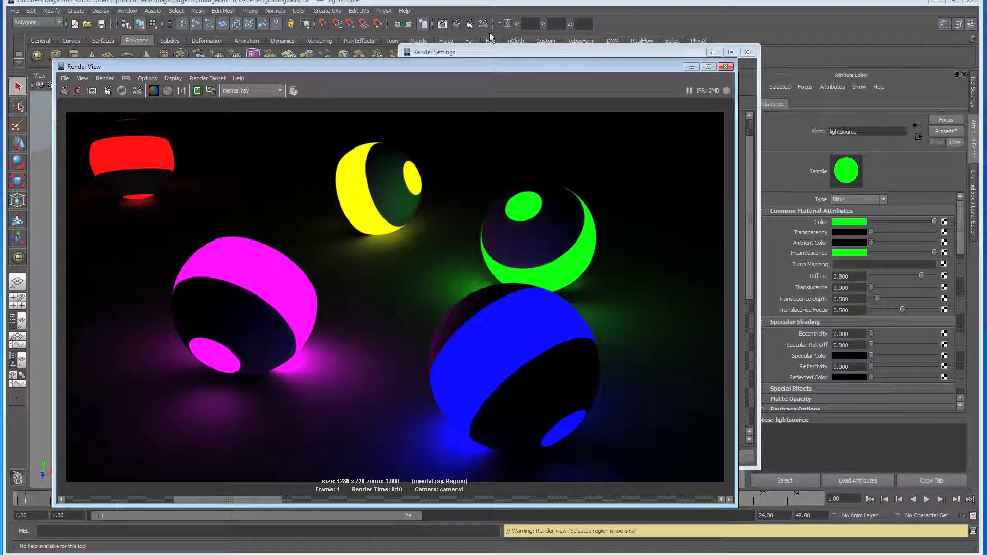
pyautogui.moveTo(496, 67); pyautogui.dragTo(486, 441)
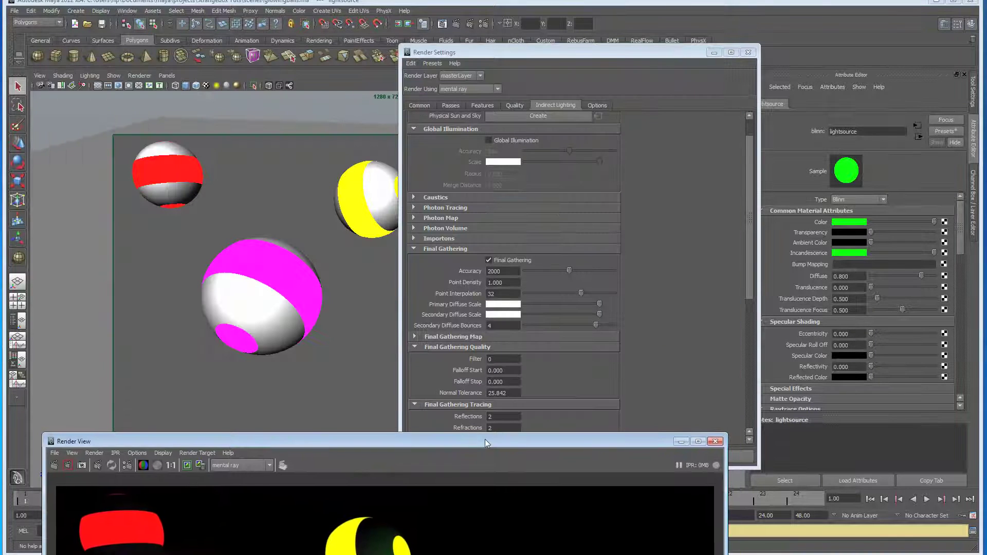
# Raise the floor Blinn's Reflectivity to 0.252, brighten its Color, and re-render the full frame.
pyautogui.click(327, 361)
pyautogui.click(881, 104)
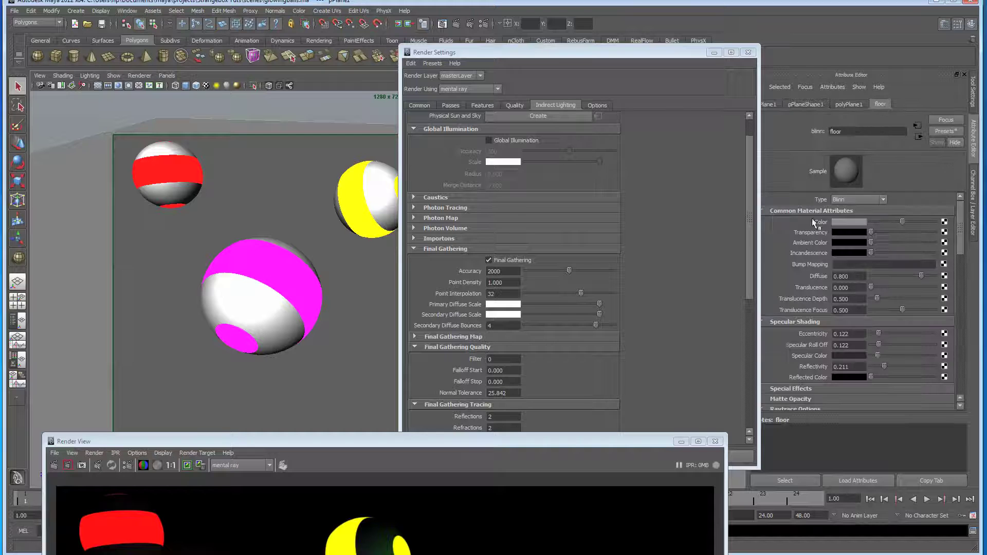
pyautogui.click(886, 366)
pyautogui.scroll(-5, 883, 353)
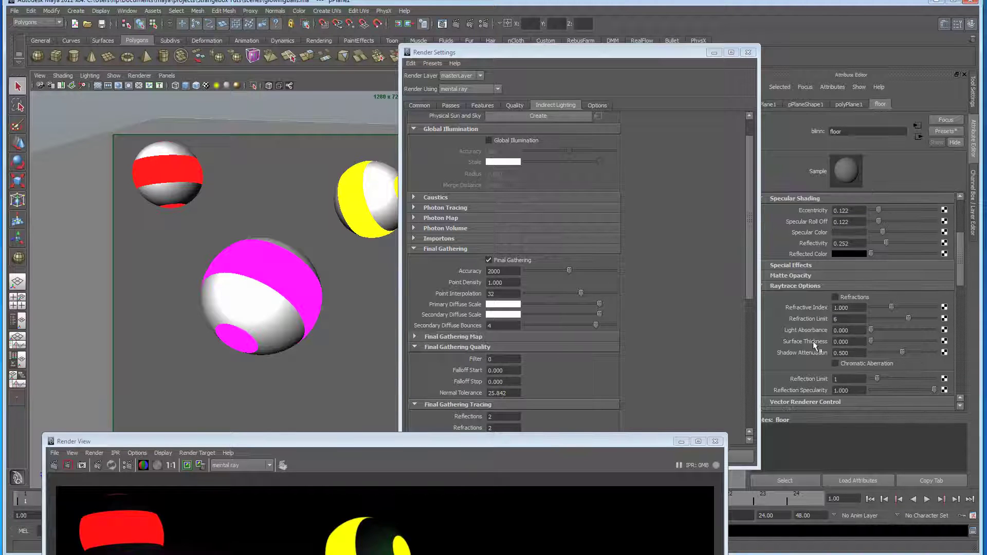
pyautogui.scroll(-5, 813, 337)
pyautogui.scroll(-1, 798, 354)
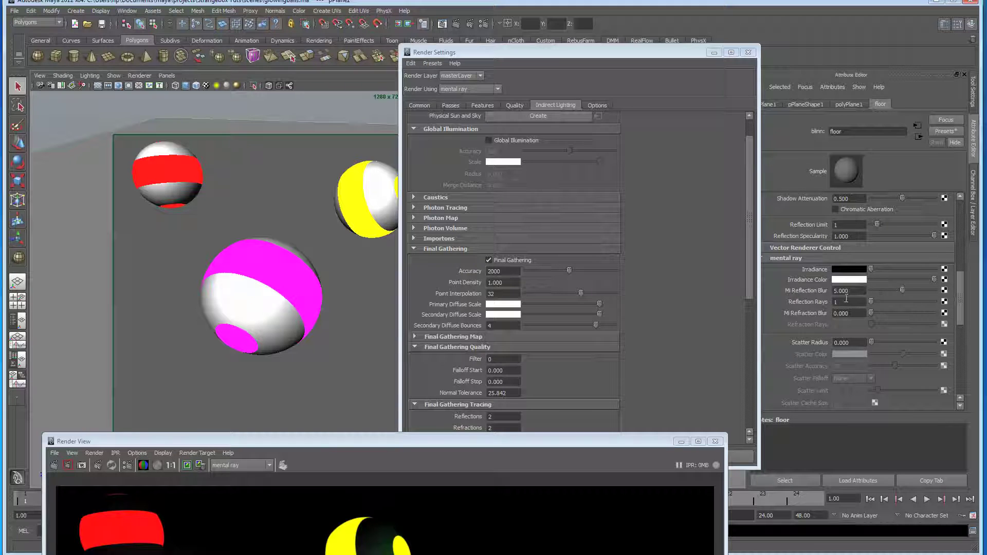
pyautogui.scroll(8, 844, 303)
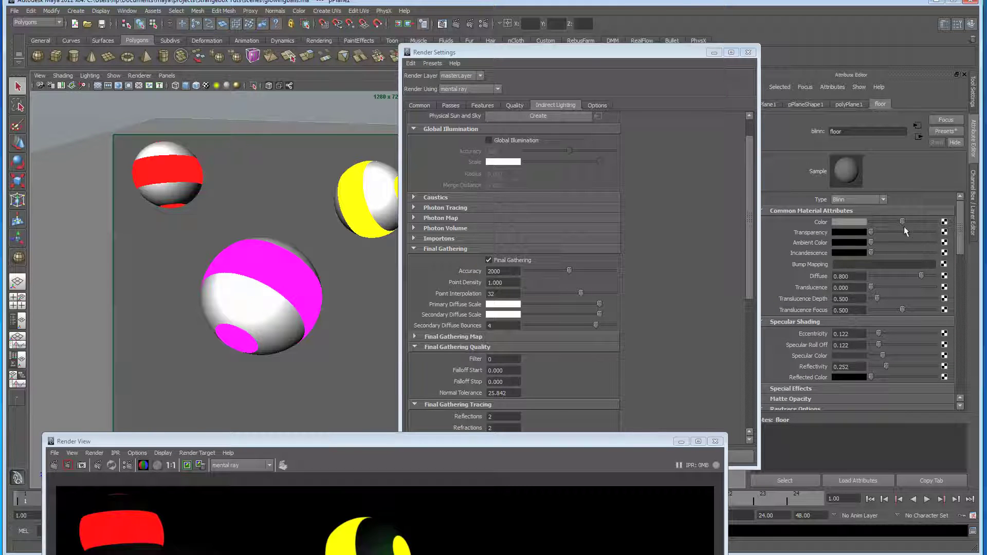
pyautogui.moveTo(904, 225); pyautogui.dragTo(912, 222)
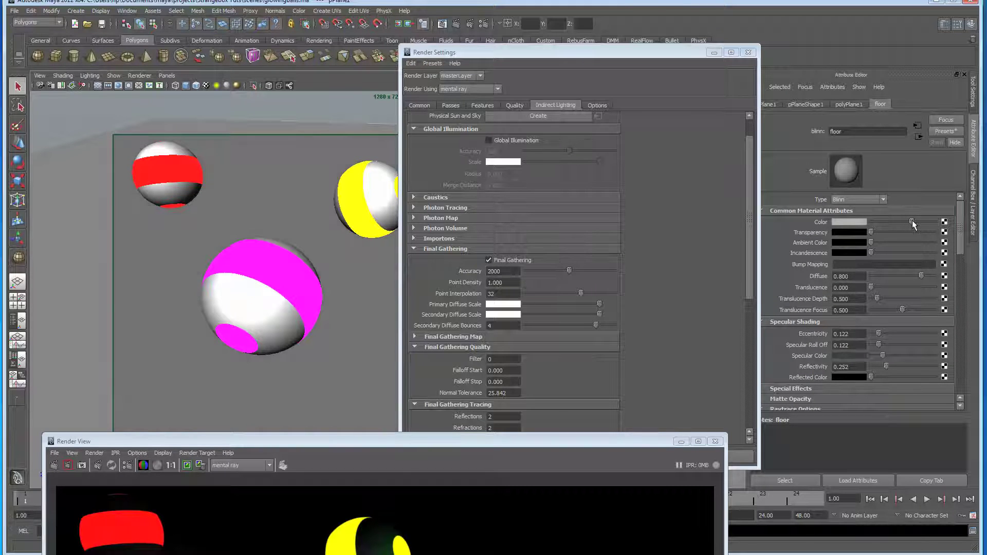
pyautogui.moveTo(552, 443); pyautogui.dragTo(568, 94)
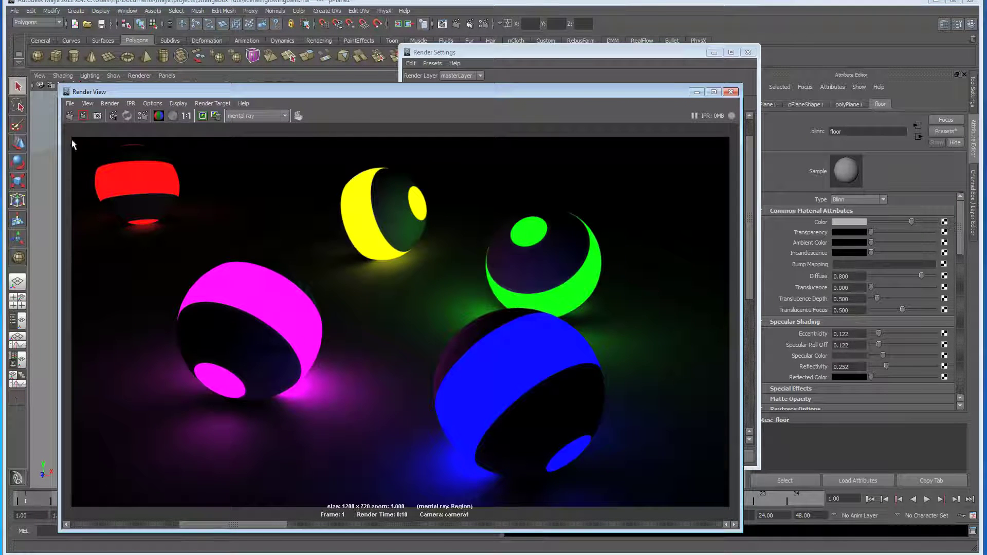
pyautogui.click(70, 117)
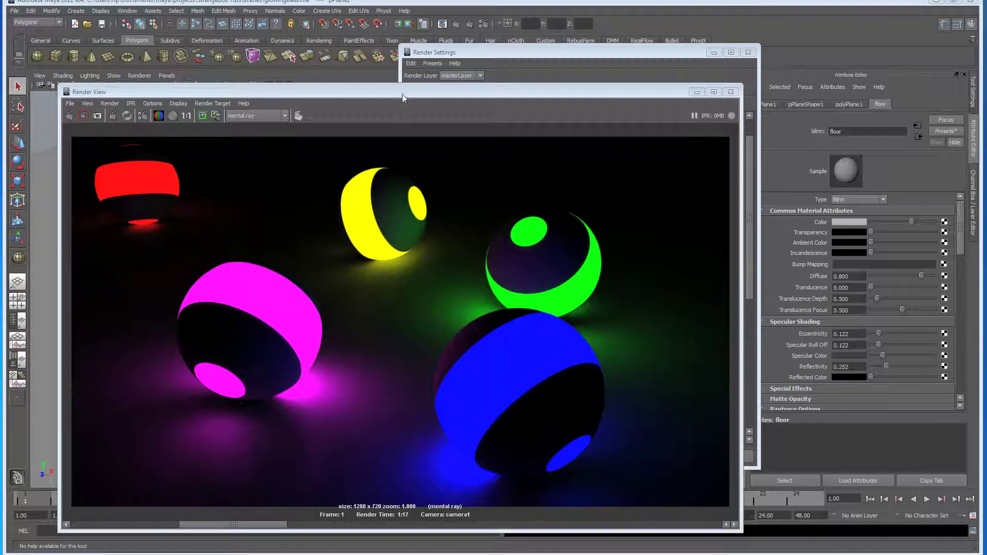
# Close Render Settings and set the magenta sphere's incandescence brightness V to 2.5.
pyautogui.moveTo(402, 98); pyautogui.dragTo(368, 430)
pyautogui.click(281, 275)
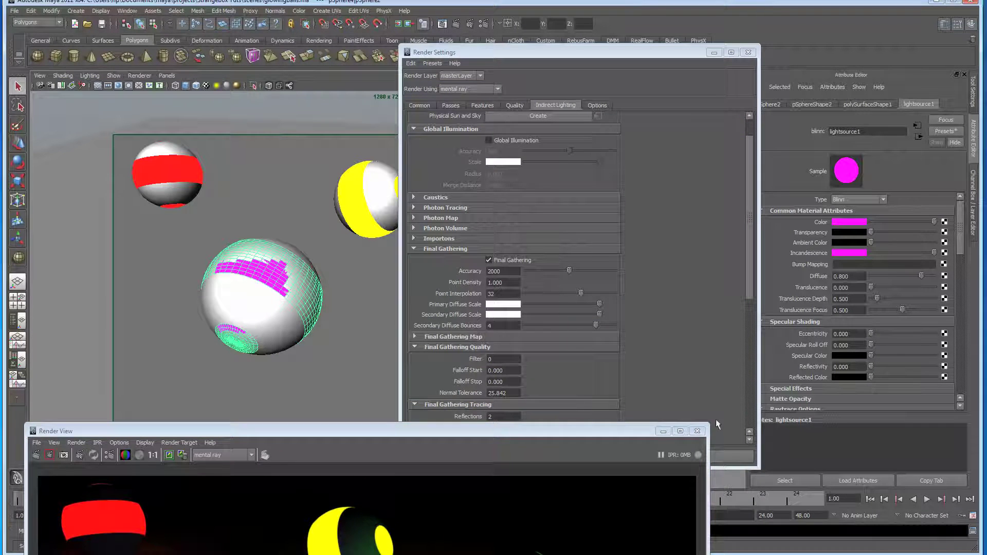
pyautogui.click(727, 455)
pyautogui.click(850, 252)
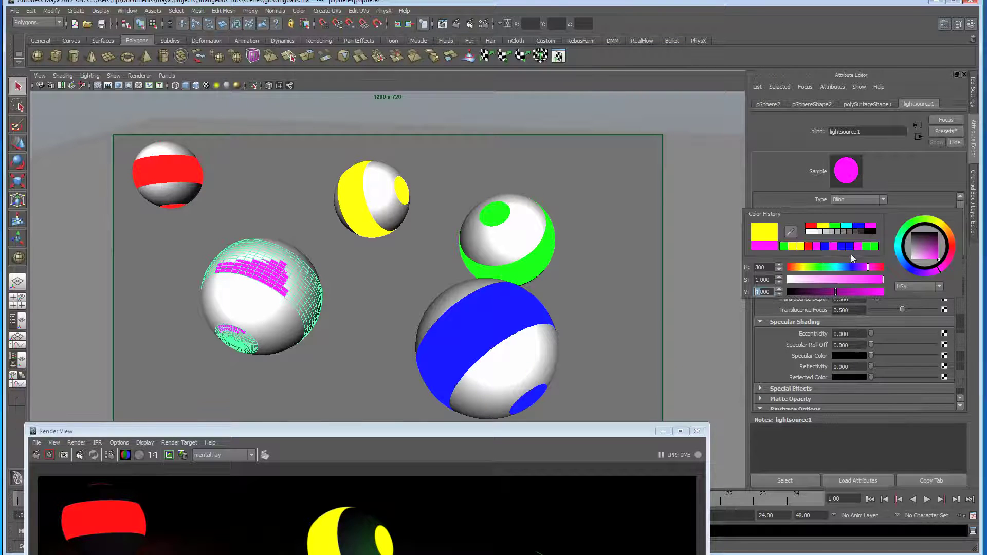
pyautogui.click(780, 295)
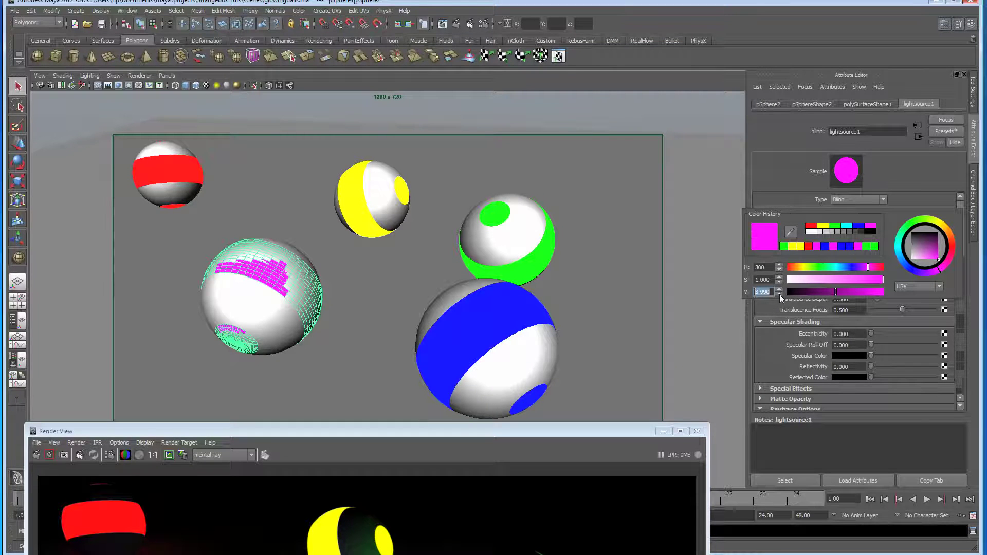
pyautogui.click(779, 295)
pyautogui.write('2.5')
pyautogui.press('Return')
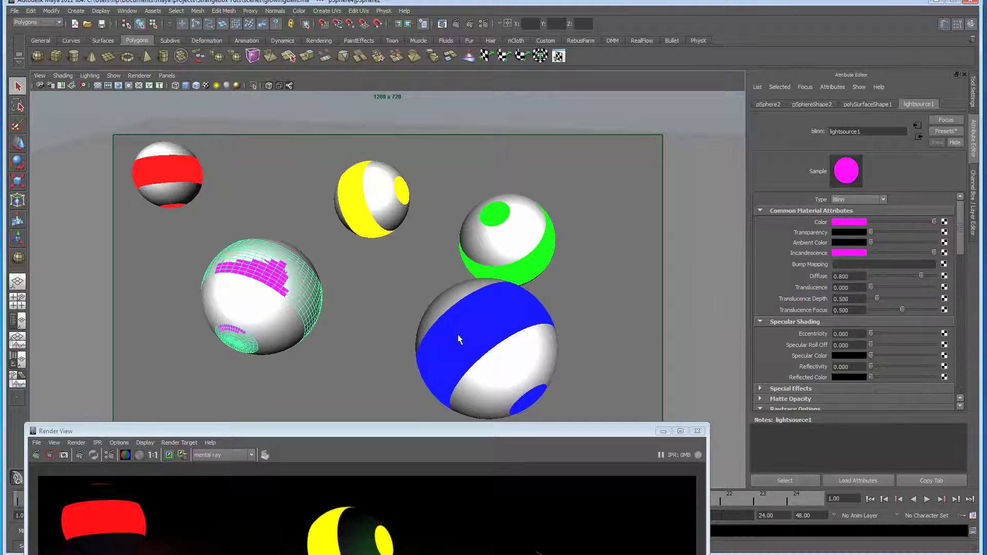
# Set the blue sphere's incandescence brightness V to 2.5 as well.
pyautogui.click(459, 341)
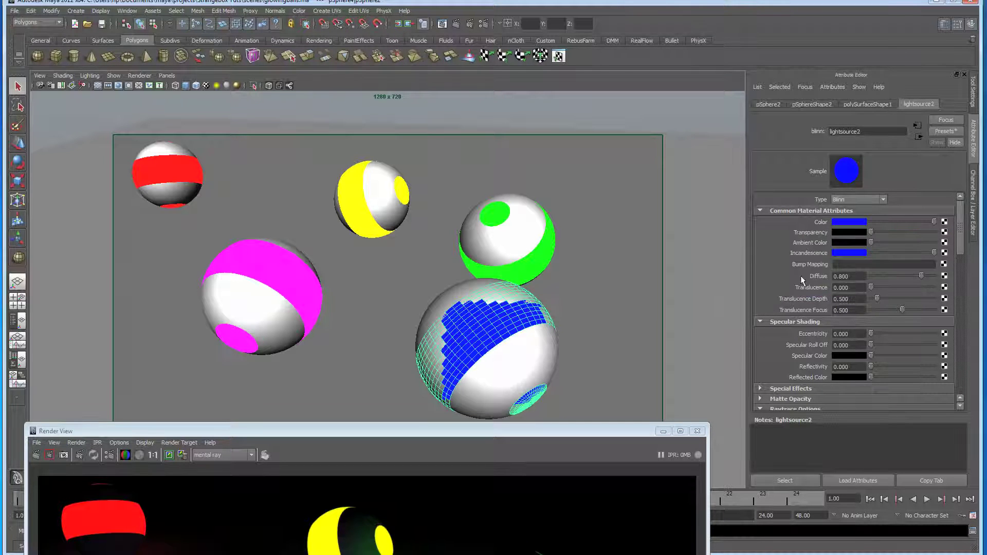
pyautogui.click(844, 256)
pyautogui.doubleClick(765, 291)
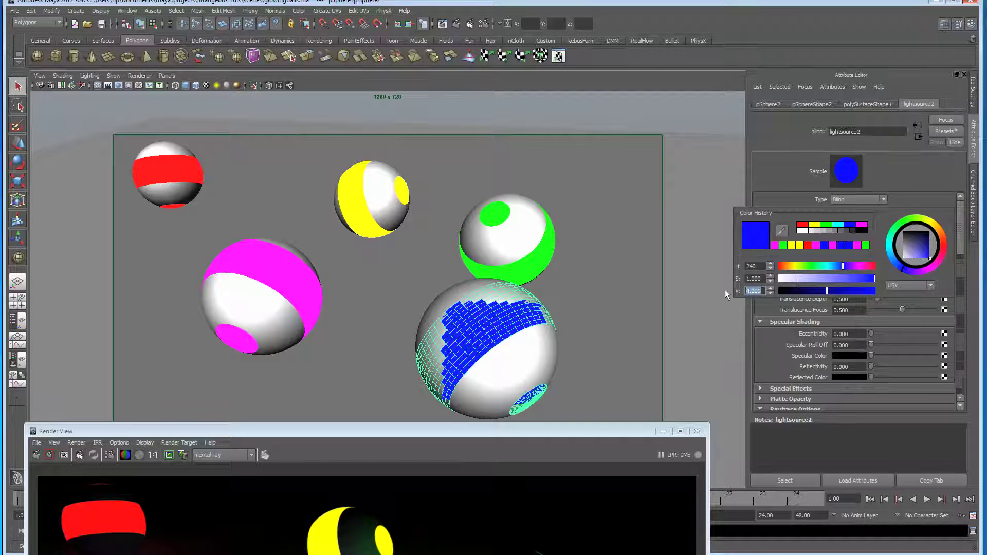
pyautogui.write('2.5')
pyautogui.press('Return')
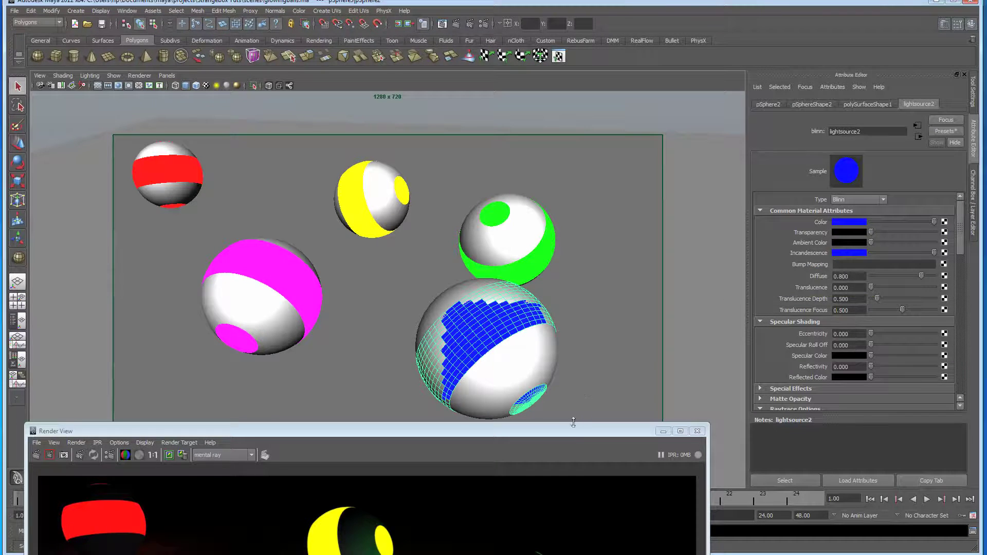
pyautogui.moveTo(576, 430); pyautogui.dragTo(597, 97)
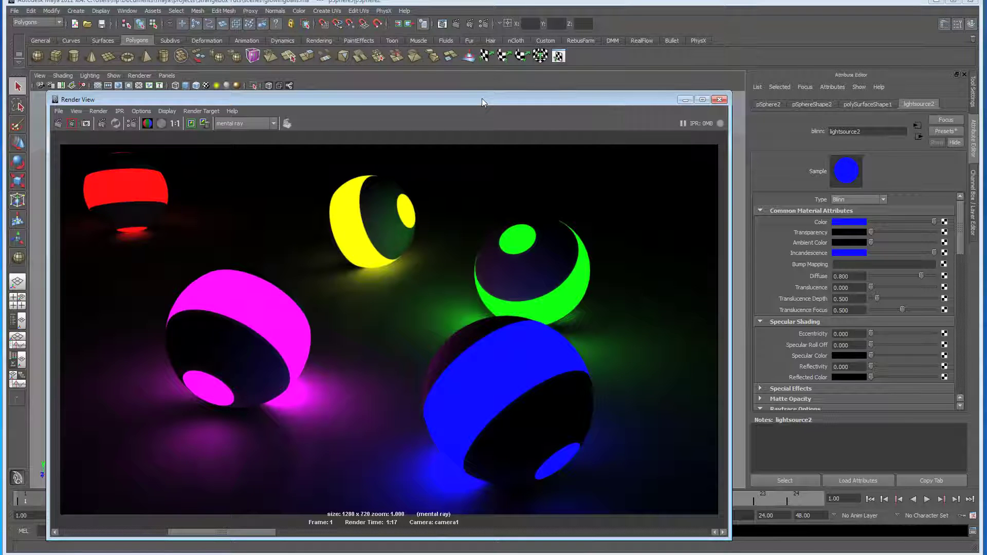
# Create a spot light and aim it down at the spheres by looking through it.
pyautogui.moveTo(482, 98); pyautogui.dragTo(473, 544)
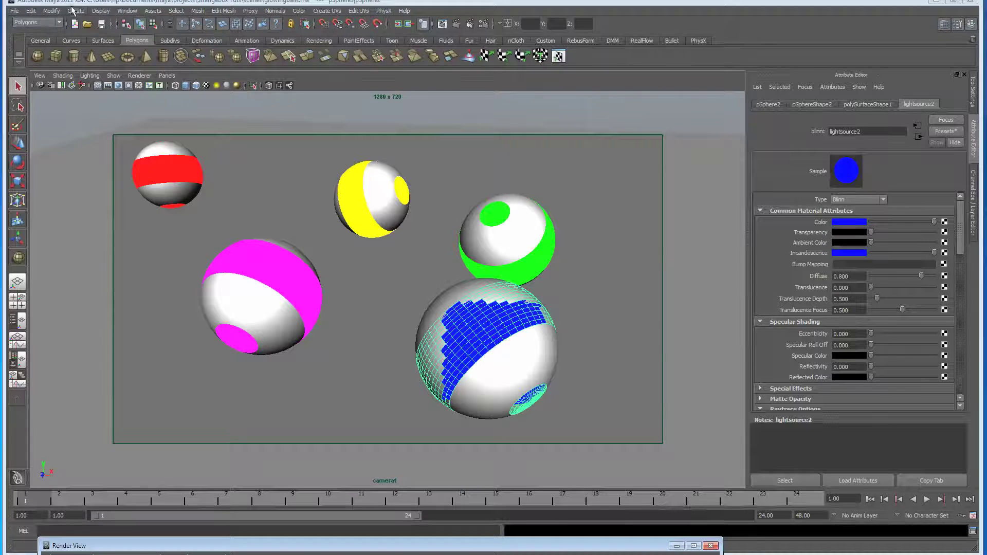
pyautogui.click(53, 11)
pyautogui.moveTo(78, 11)
pyautogui.moveTo(95, 65)
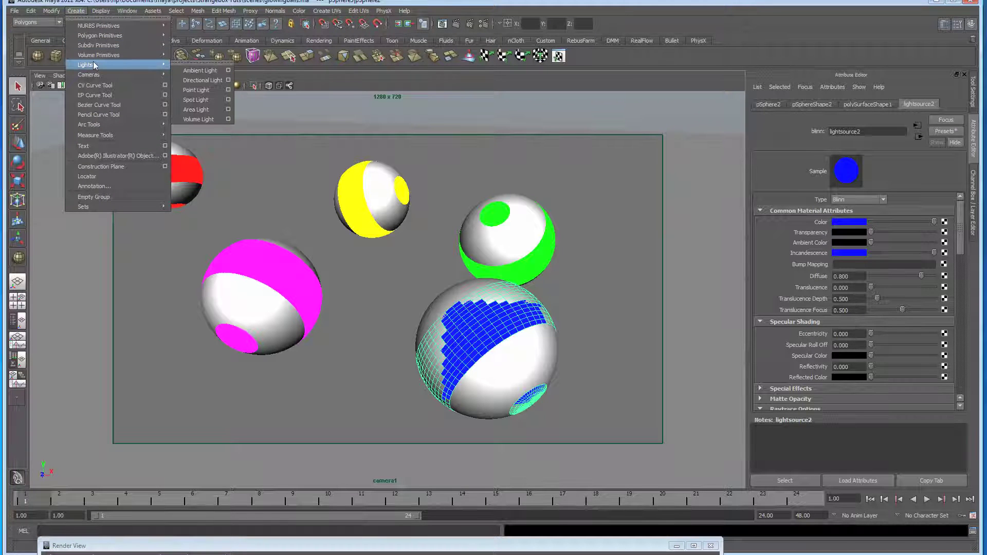
pyautogui.click(202, 101)
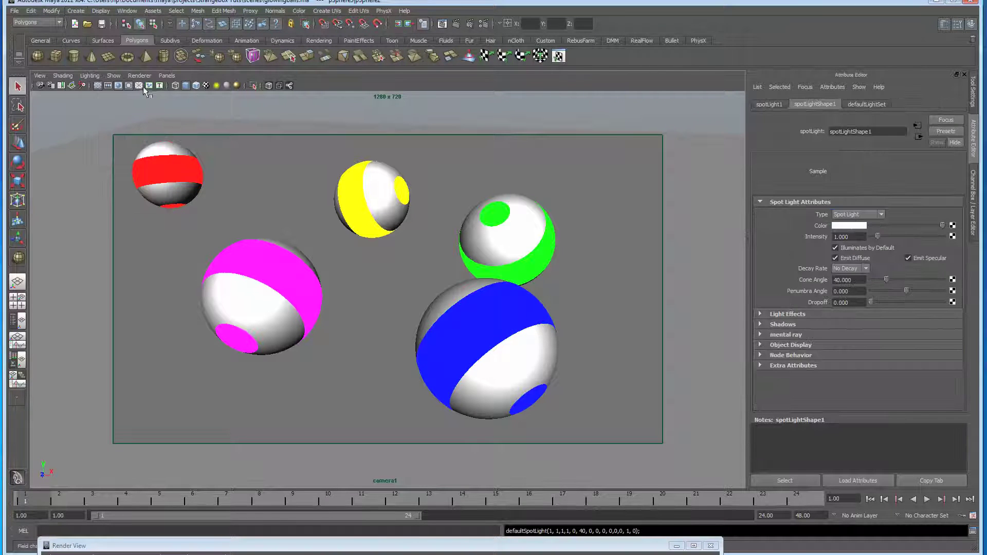
pyautogui.click(166, 75)
pyautogui.click(186, 114)
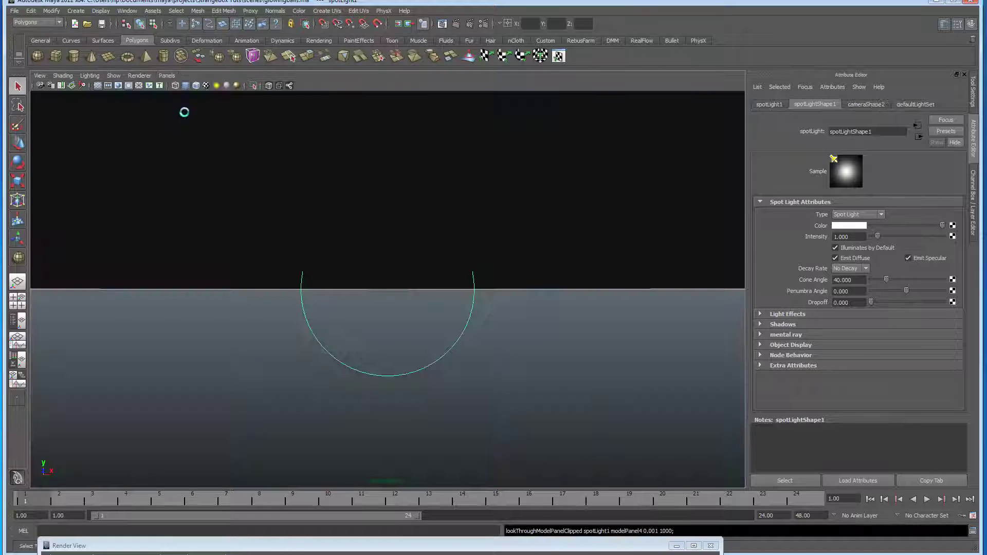
pyautogui.keyDown('alt'); pyautogui.moveTo(435, 273); pyautogui.dragTo(341, 185); pyautogui.keyUp('alt')
pyautogui.keyDown('alt'); pyautogui.moveTo(341, 185); pyautogui.dragTo(385, 189, button='right'); pyautogui.keyUp('alt')
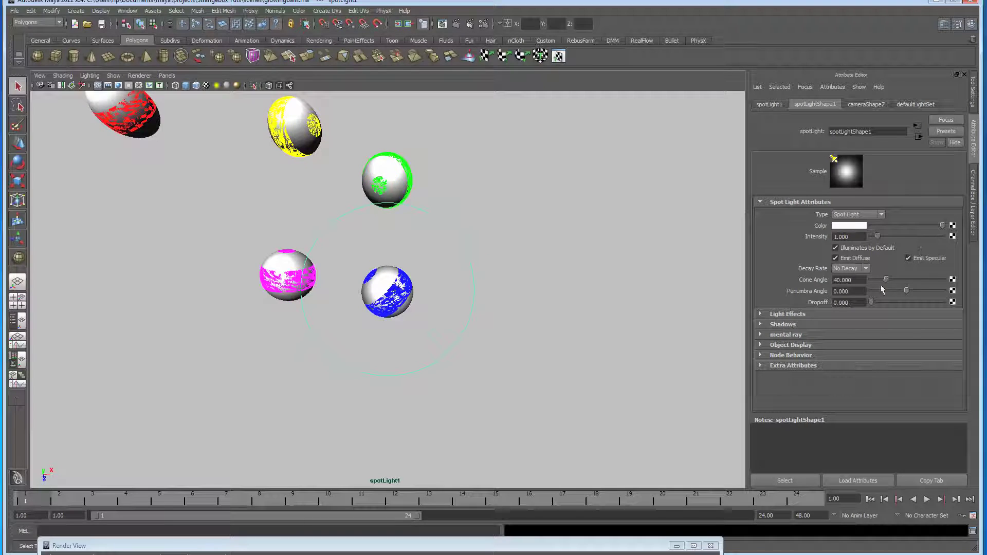
# Give the spot light penumbra 8.273, softer dropoff, Cubic decay and intensity 3.885.
pyautogui.moveTo(909, 290); pyautogui.dragTo(936, 290)
pyautogui.moveTo(871, 302); pyautogui.dragTo(890, 302)
pyautogui.click(840, 215)
pyautogui.click(845, 251)
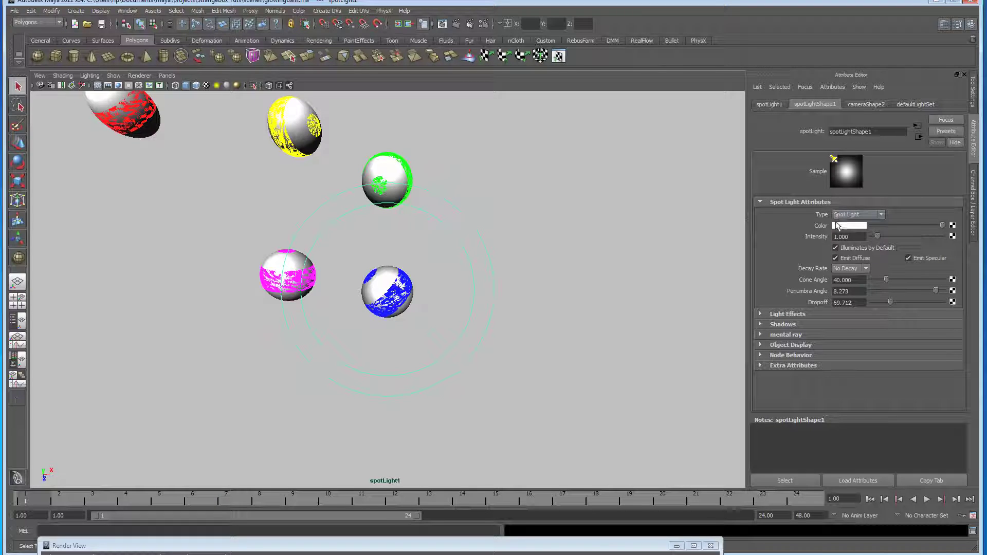
pyautogui.click(849, 269)
pyautogui.click(847, 297)
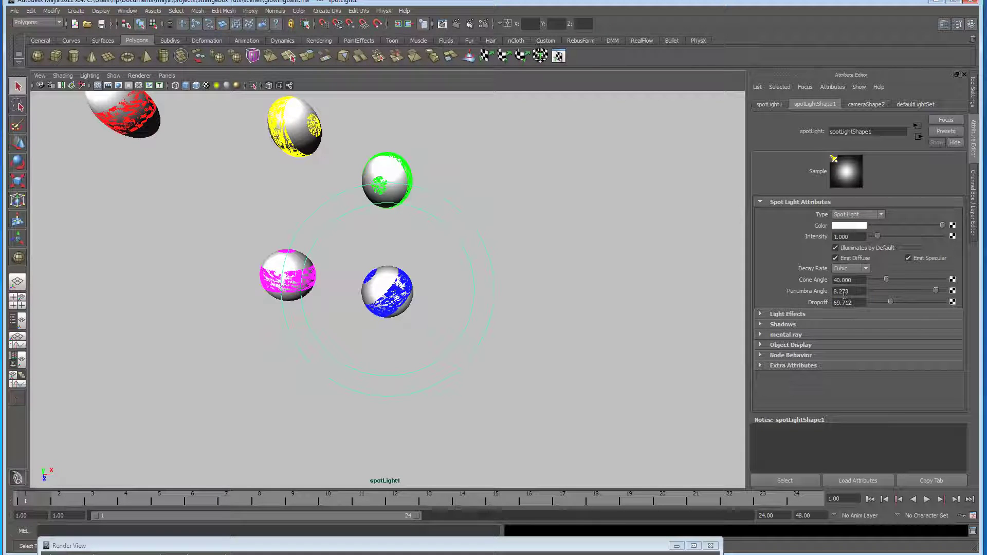
pyautogui.moveTo(885, 240); pyautogui.dragTo(891, 239)
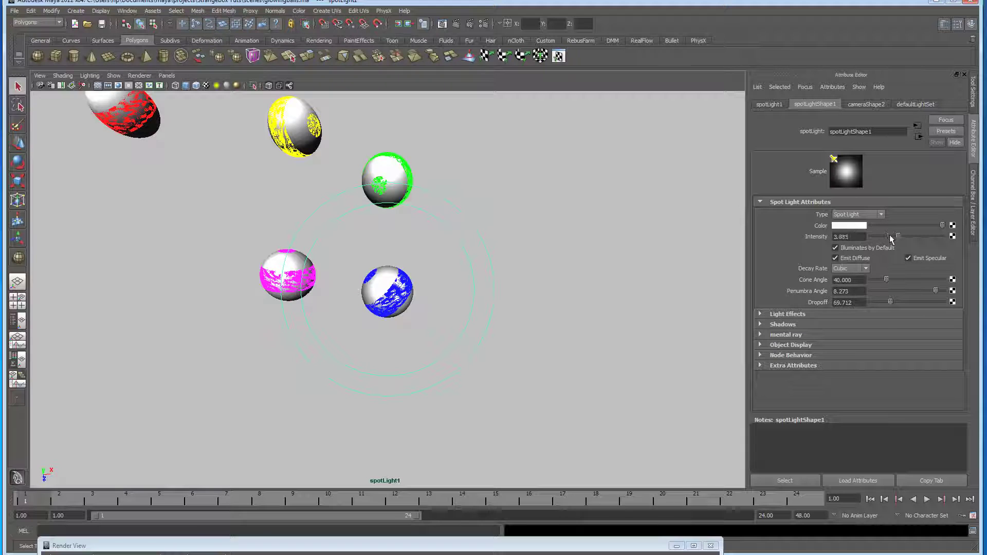
# Make the light pale blue, nudge it closer to the spheres, and duplicate it as spotLight2.
pyautogui.click(843, 227)
pyautogui.click(776, 220)
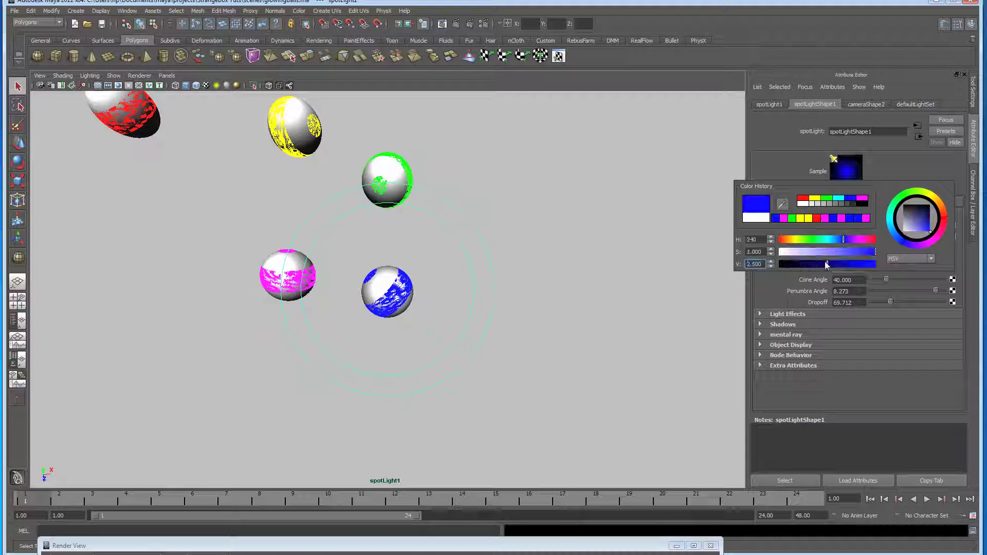
pyautogui.moveTo(849, 250); pyautogui.dragTo(863, 253)
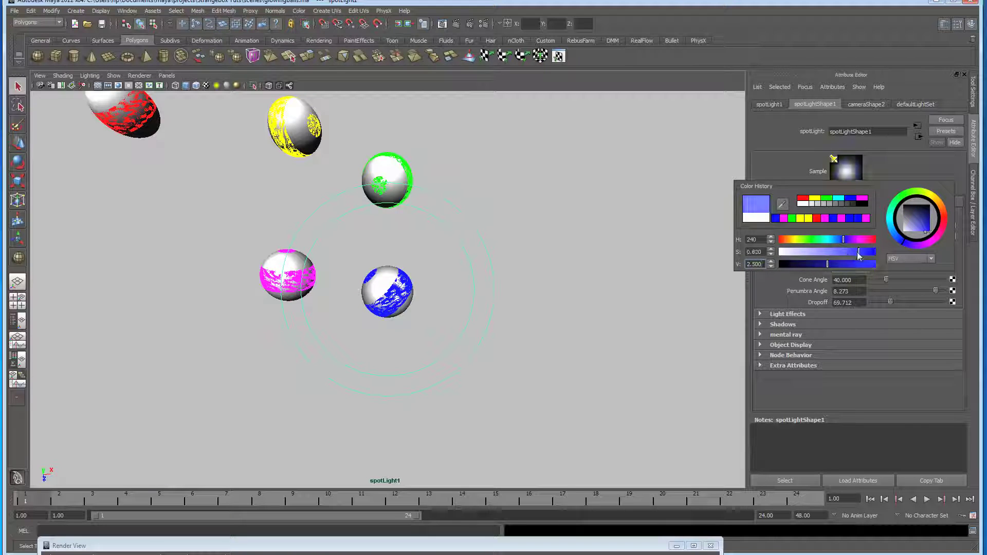
pyautogui.keyDown('alt'); pyautogui.moveTo(439, 261); pyautogui.dragTo(477, 274, button='right'); pyautogui.keyUp('alt')
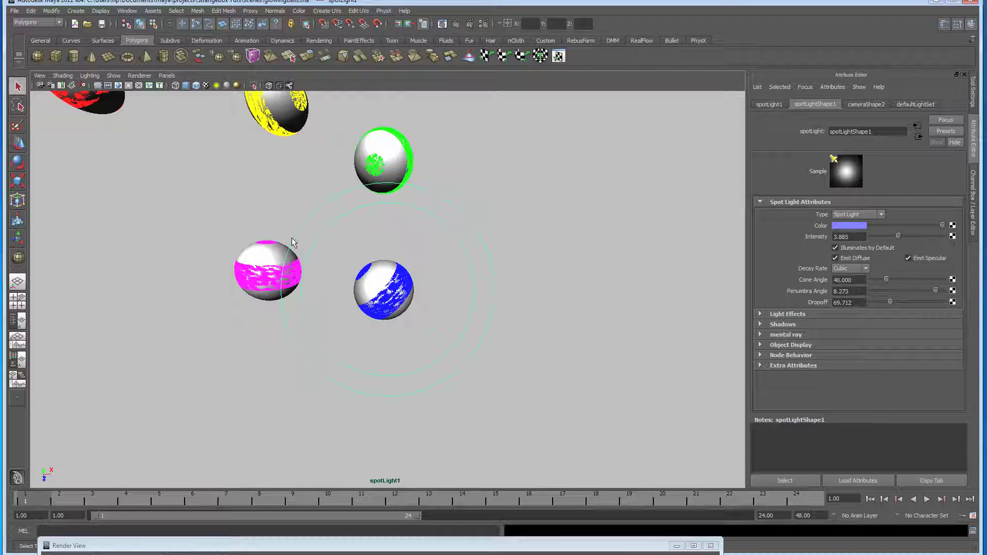
pyautogui.hotkey('ctrl', 'd')
# Aim the duplicated spotlight at the magenta sphere, then add a third light aimed at another sphere.
pyautogui.keyDown('alt'); pyautogui.moveTo(281, 245); pyautogui.dragTo(396, 255, button='middle'); pyautogui.keyUp('alt')
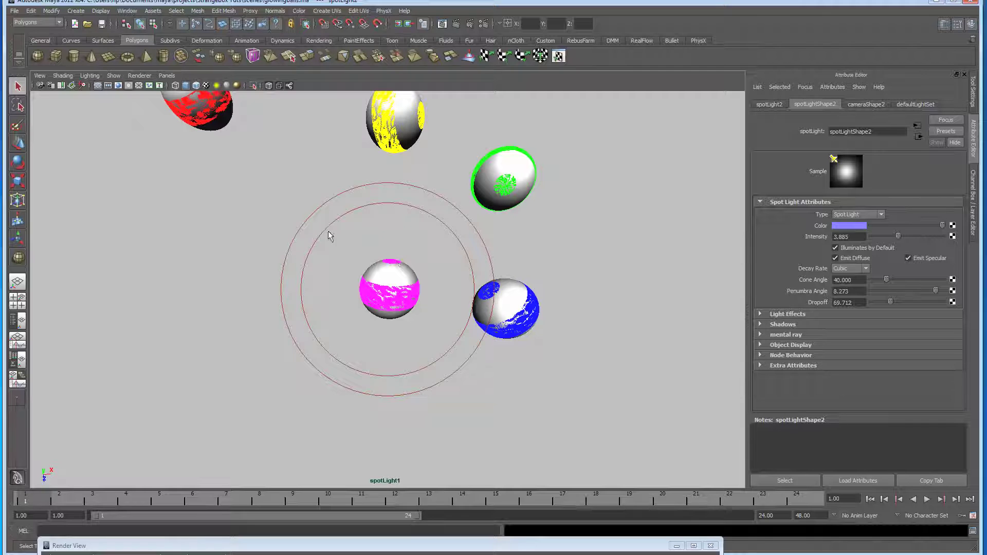
pyautogui.hotkey('ctrl', 'd')
pyautogui.keyDown('alt'); pyautogui.moveTo(325, 229); pyautogui.dragTo(326, 353, button='middle'); pyautogui.keyUp('alt')
# In the perspective view, select the middle spotlight and colour spotLight3 magenta.
pyautogui.click(175, 76)
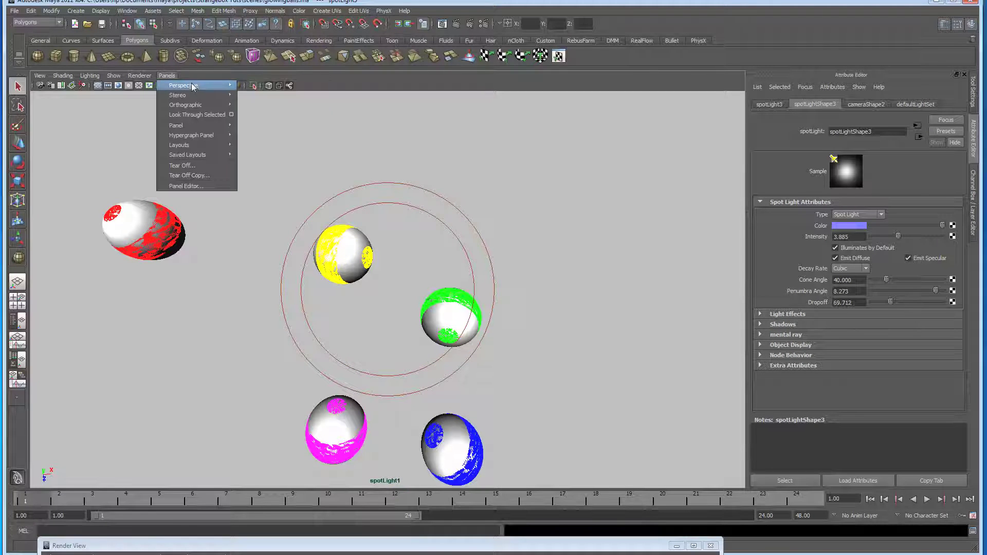
pyautogui.moveTo(194, 88)
pyautogui.click(257, 125)
pyautogui.keyDown('alt'); pyautogui.moveTo(397, 238); pyautogui.dragTo(335, 262); pyautogui.keyUp('alt')
pyautogui.scroll(-5, 457, 234)
pyautogui.moveTo(329, 221)
pyautogui.keyDown('alt'); pyautogui.mouseDown()
pyautogui.moveTo(333, 236)
pyautogui.moveTo(330, 216)
pyautogui.mouseUp(); pyautogui.keyUp('alt')
pyautogui.click(362, 189)
pyautogui.keyDown('alt'); pyautogui.moveTo(413, 251); pyautogui.dragTo(432, 250); pyautogui.keyUp('alt')
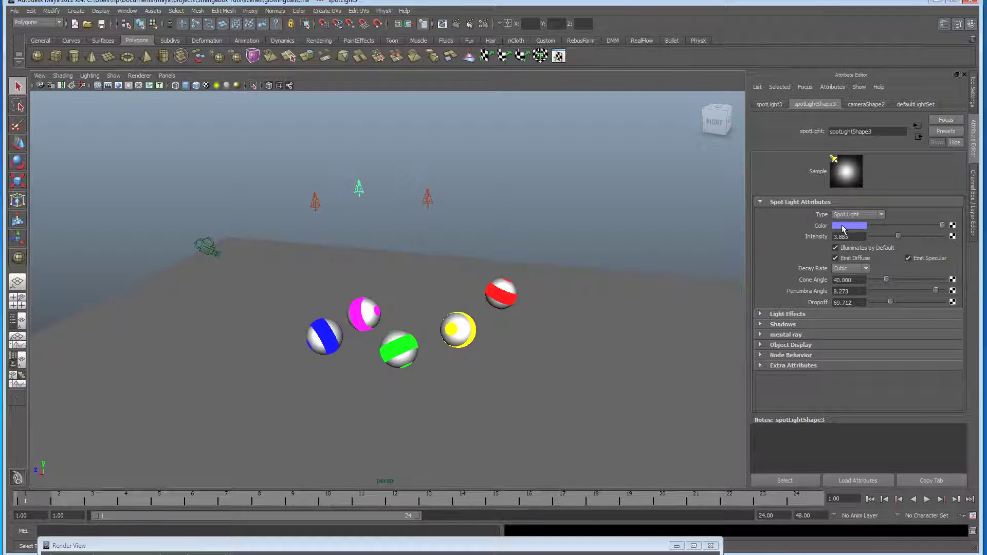
pyautogui.click(844, 229)
pyautogui.click(794, 221)
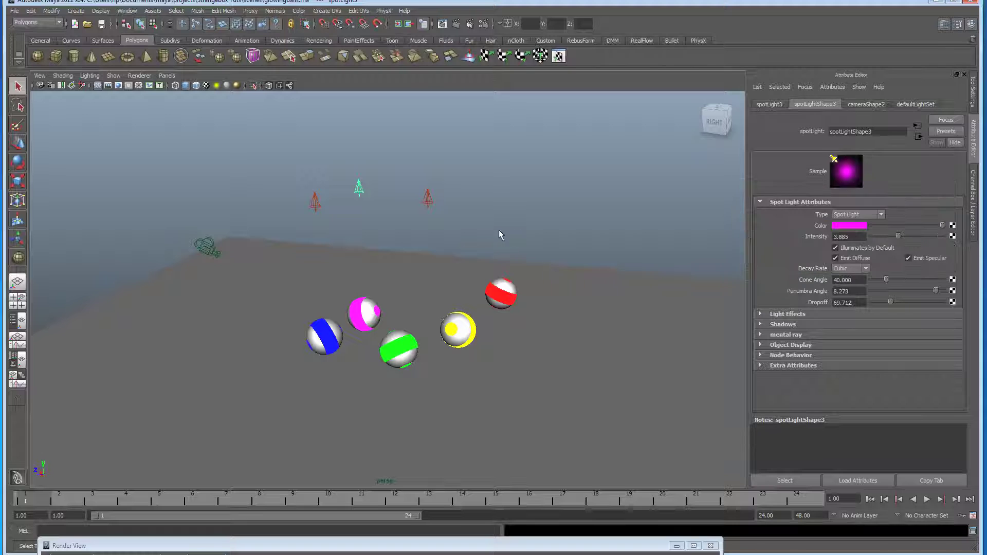
pyautogui.keyDown('alt'); pyautogui.moveTo(491, 230); pyautogui.dragTo(486, 221); pyautogui.keyUp('alt')
# Select spotLight1 and change its colour to yellow.
pyautogui.click(434, 197)
pyautogui.keyDown('alt'); pyautogui.moveTo(407, 208); pyautogui.dragTo(525, 244); pyautogui.keyUp('alt')
pyautogui.click(864, 230)
pyautogui.click(833, 208)
pyautogui.keyDown('alt'); pyautogui.moveTo(341, 273); pyautogui.dragTo(309, 257); pyautogui.keyUp('alt')
# Switch the viewport back to the camera1 view.
pyautogui.click(167, 75)
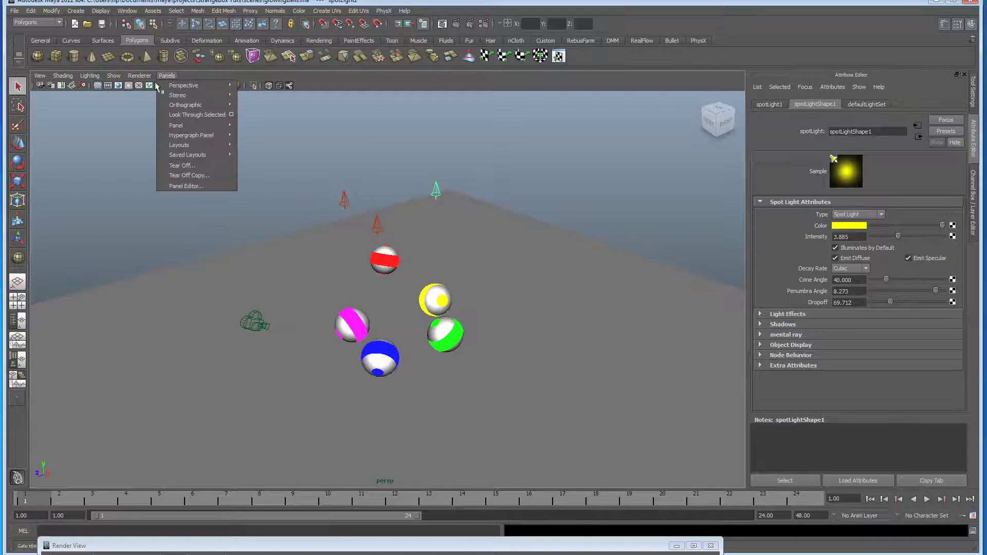
pyautogui.moveTo(189, 85)
pyautogui.click(283, 89)
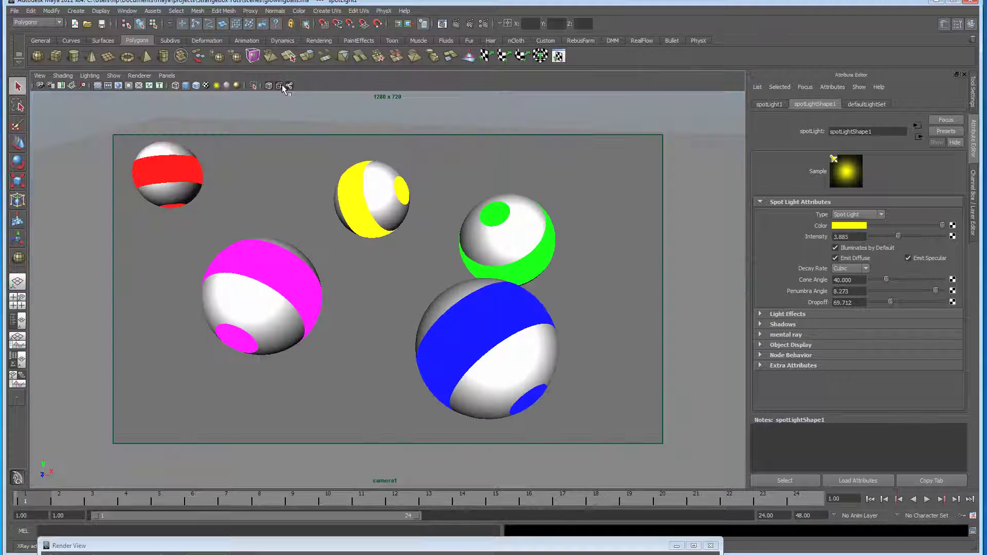
# Restore the Render View and render a region over the centre of the spheres image.
pyautogui.doubleClick(454, 547)
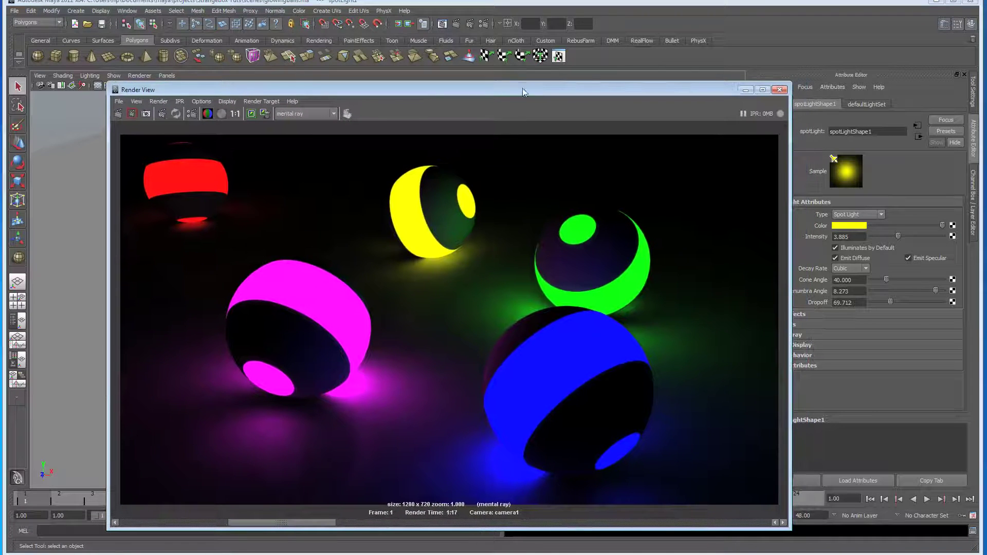
pyautogui.moveTo(304, 251); pyautogui.dragTo(519, 475)
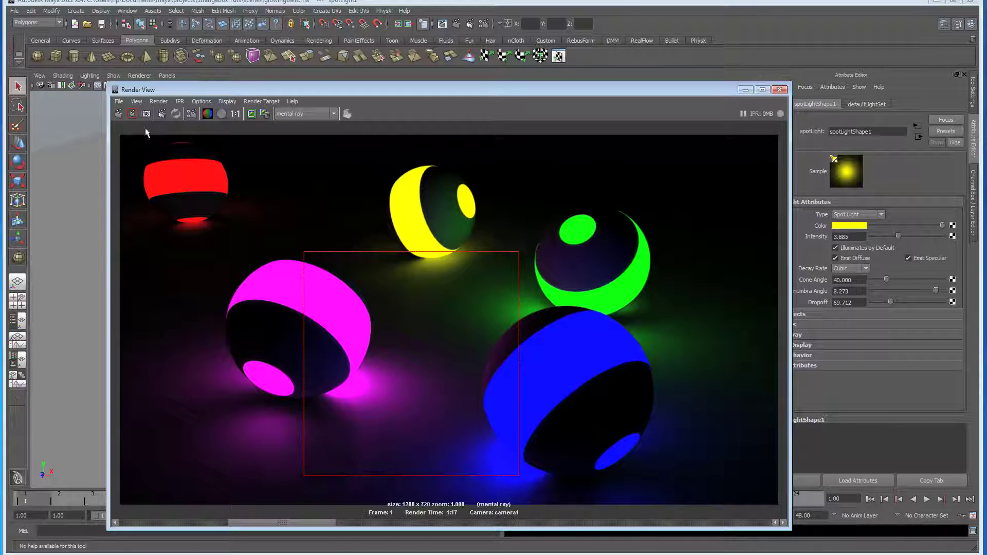
pyautogui.click(131, 113)
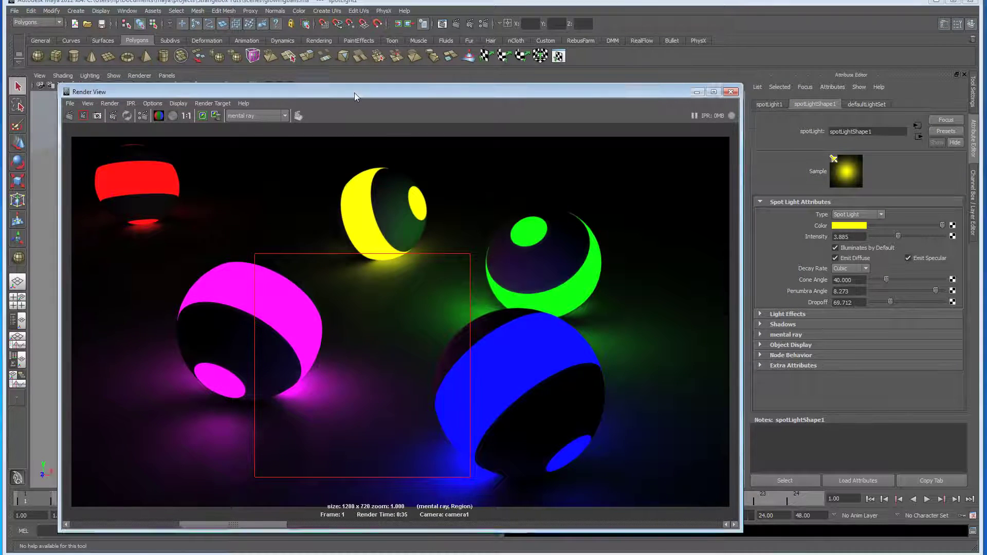
# Select spotLight1–3 in the Outliner and set their Intensity to 100 in the Channel Box.
pyautogui.moveTo(356, 91); pyautogui.dragTo(354, 362)
pyautogui.click(127, 11)
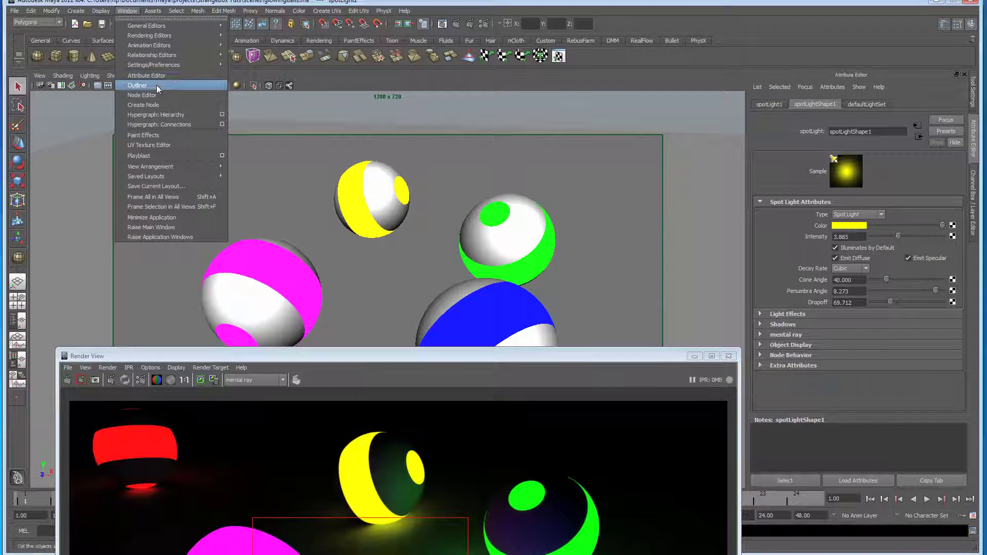
pyautogui.click(137, 85)
pyautogui.moveTo(762, 359); pyautogui.dragTo(757, 337)
pyautogui.click(975, 174)
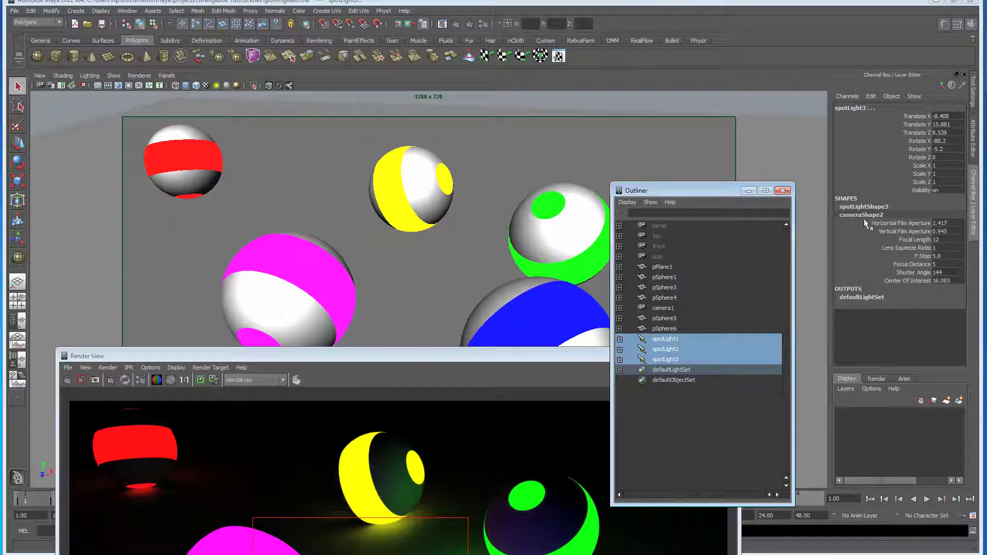
pyautogui.click(865, 206)
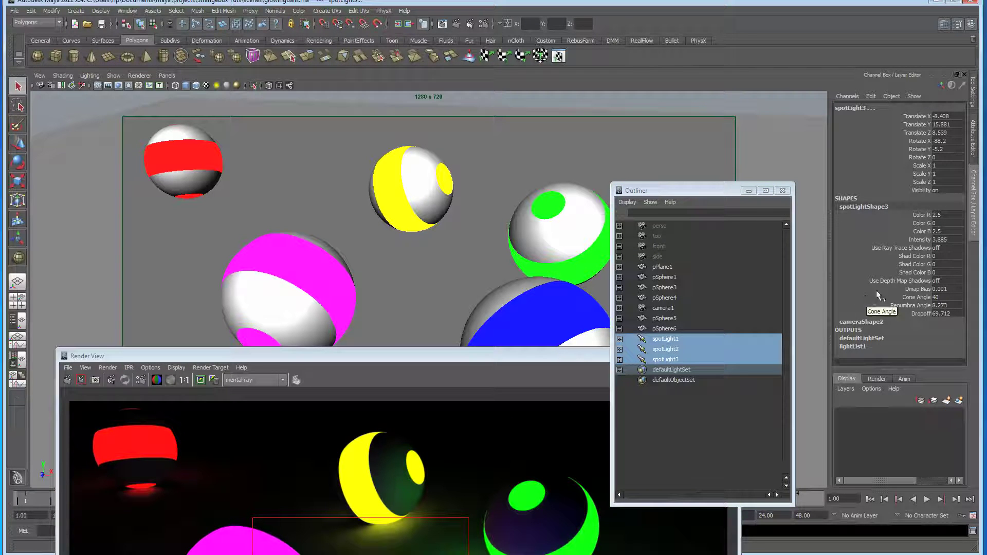
pyautogui.doubleClick(956, 240)
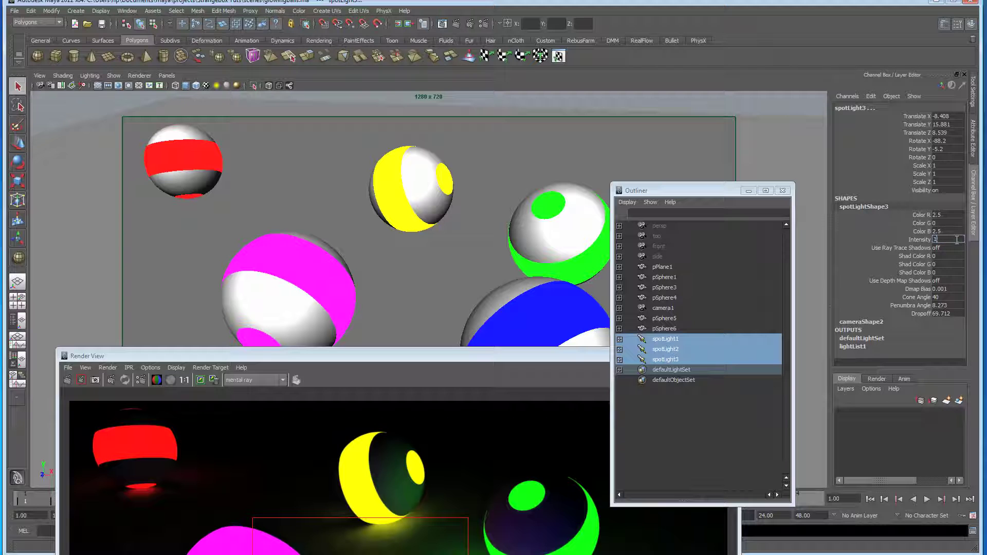
# Render a smaller region left of the blue sphere to check the lighting.
pyautogui.moveTo(468, 362); pyautogui.dragTo(483, 79)
pyautogui.moveTo(309, 273); pyautogui.dragTo(447, 341)
pyautogui.click(101, 105)
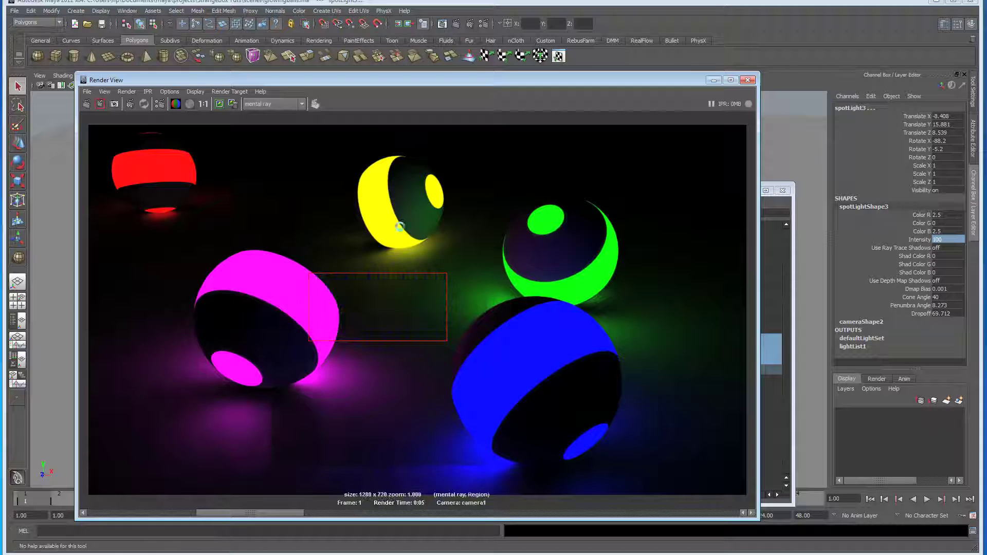
# Set the spotlights' Intensity to 500, clear the region and re-render the full 1280 x 720 image.
pyautogui.click(952, 240)
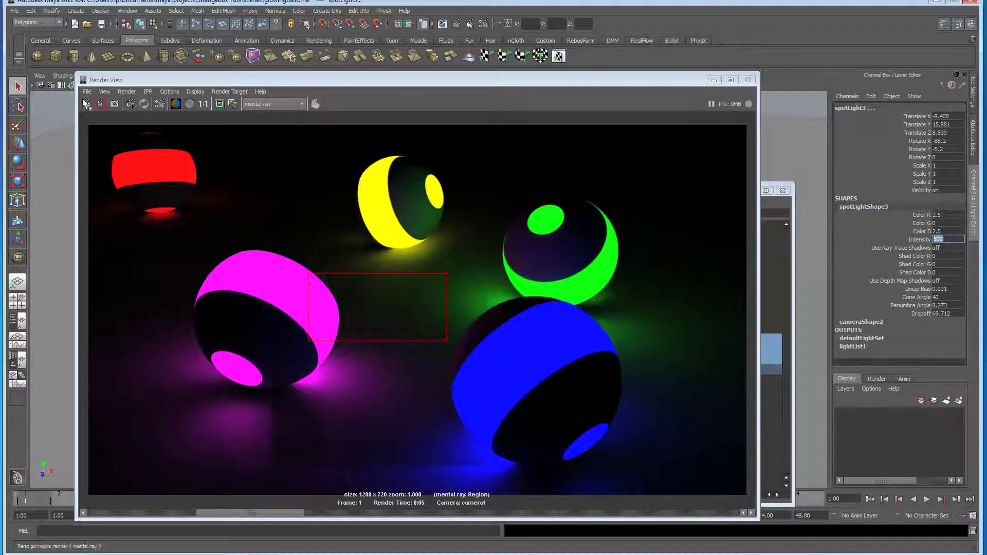
pyautogui.click(100, 103)
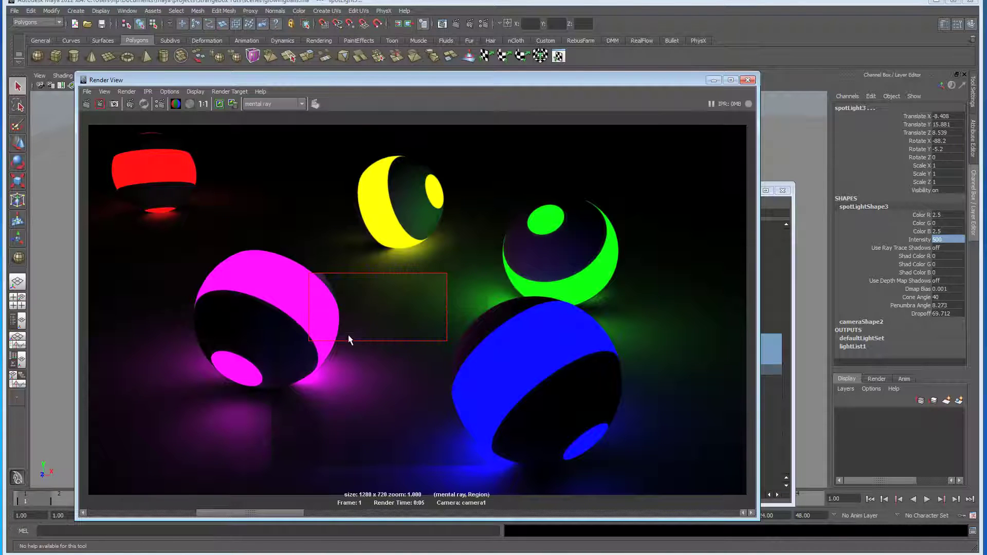
pyautogui.click(329, 288)
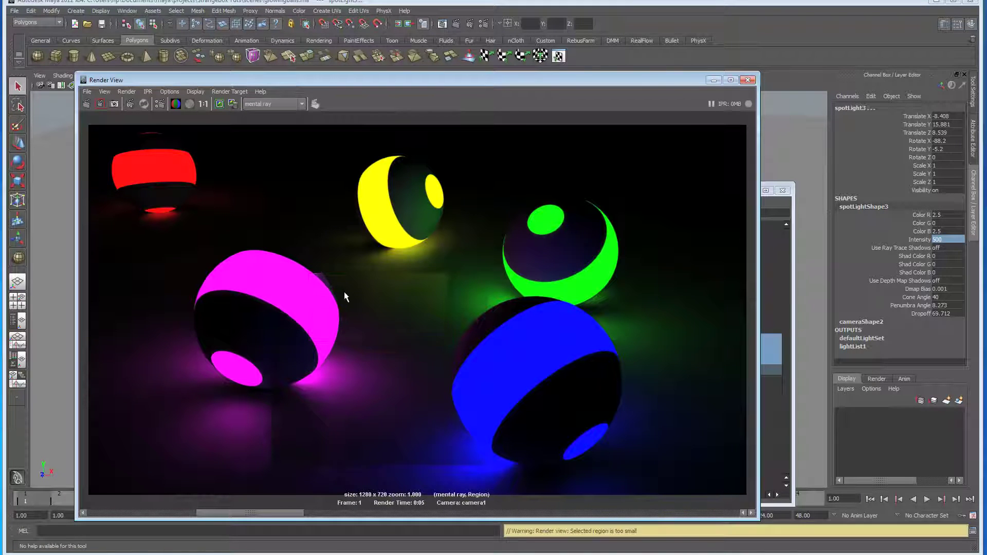
pyautogui.moveTo(395, 82); pyautogui.dragTo(395, 70)
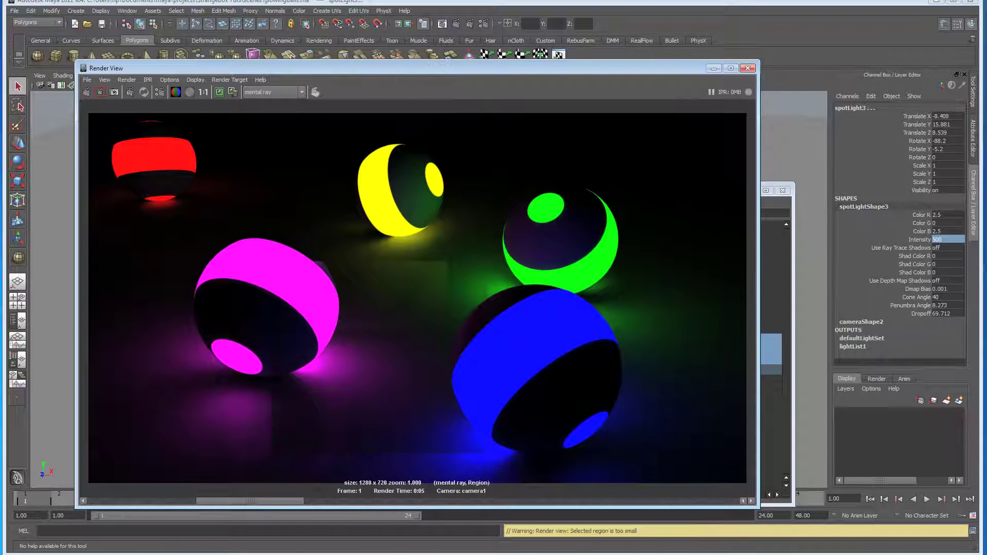
pyautogui.click(87, 92)
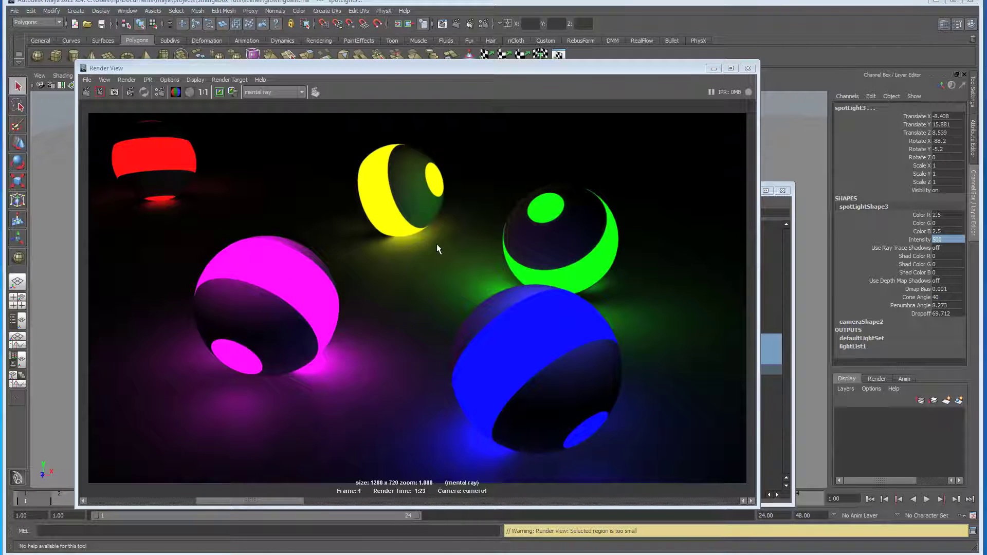
pyautogui.moveTo(509, 72); pyautogui.dragTo(501, 108)
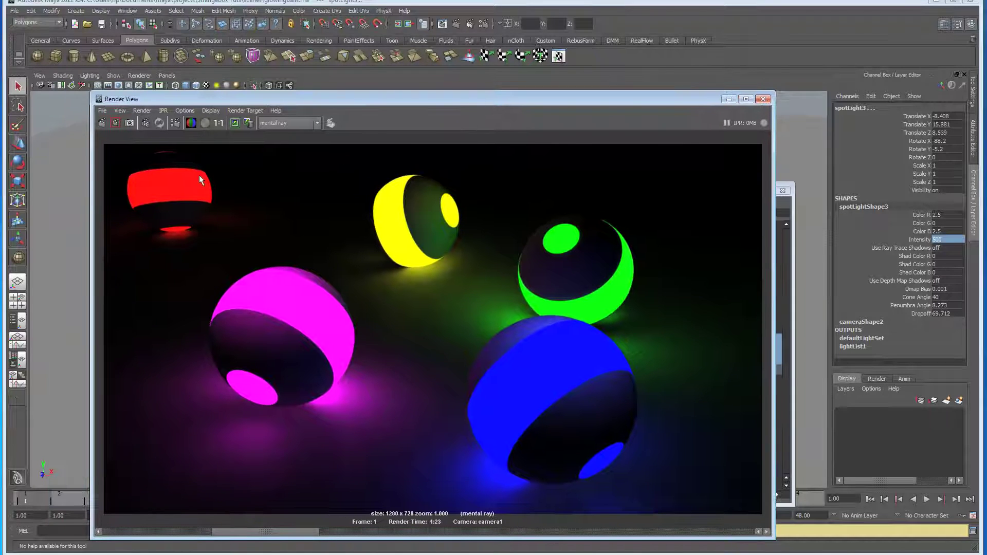
# Uncover the viewport and view the scene through the perspective camera.
pyautogui.moveTo(429, 102); pyautogui.dragTo(386, 434)
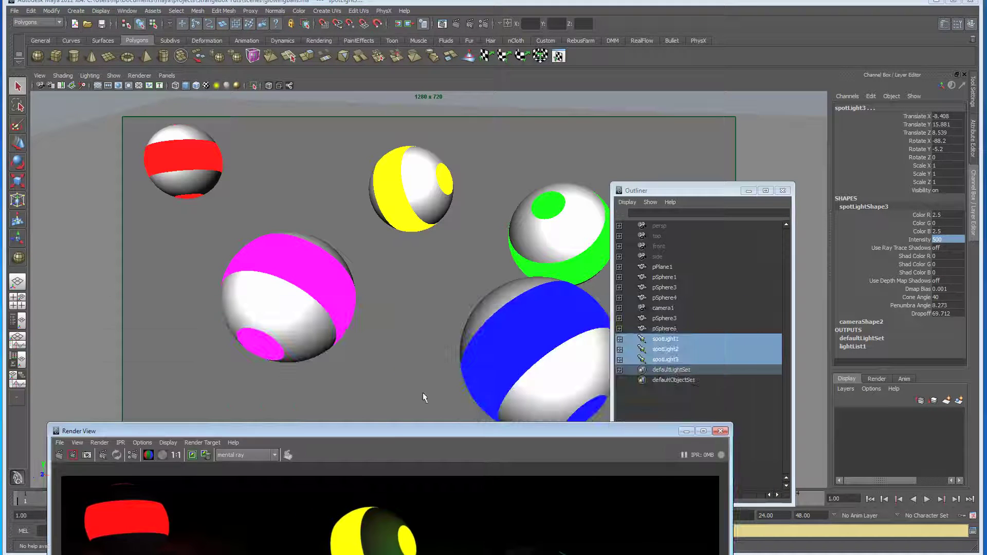
pyautogui.click(161, 75)
pyautogui.moveTo(205, 85)
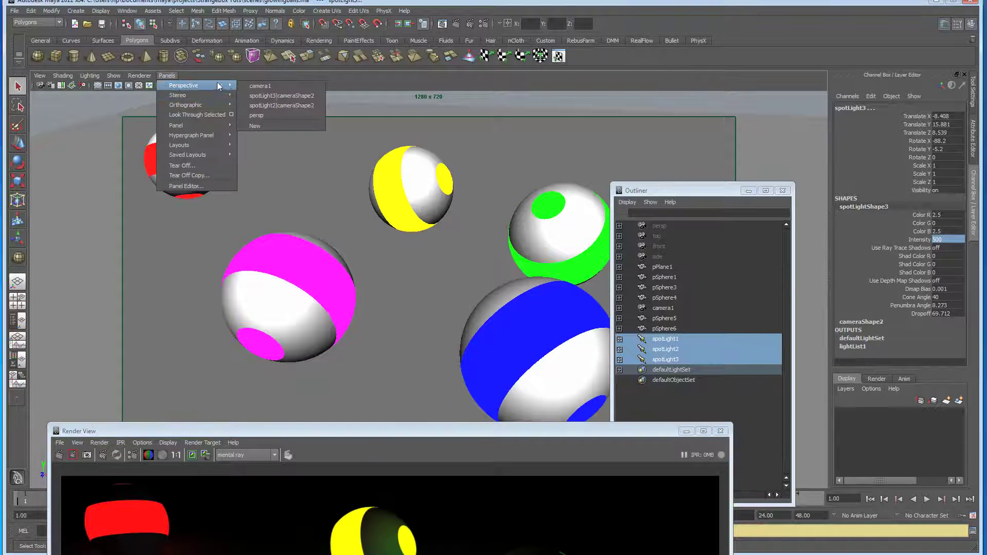
pyautogui.click(256, 116)
pyautogui.keyDown('alt'); pyautogui.moveTo(273, 138); pyautogui.dragTo(446, 287); pyautogui.keyUp('alt')
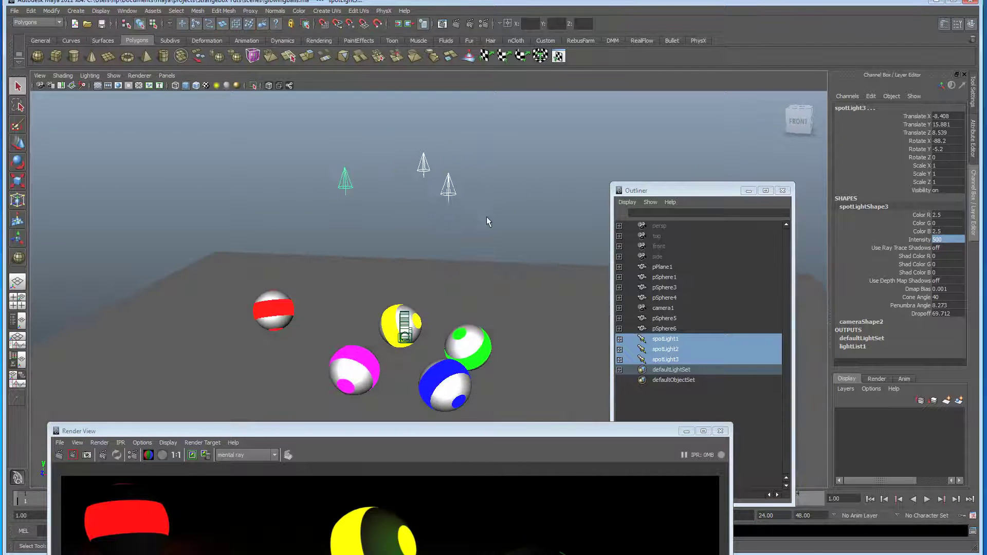
# Look through spotLight2, re-aim it at the spheres, set penumbra 5.540 and cone angle 49.211.
pyautogui.click(449, 188)
pyautogui.keyDown('alt'); pyautogui.moveTo(471, 229); pyautogui.dragTo(446, 241); pyautogui.keyUp('alt')
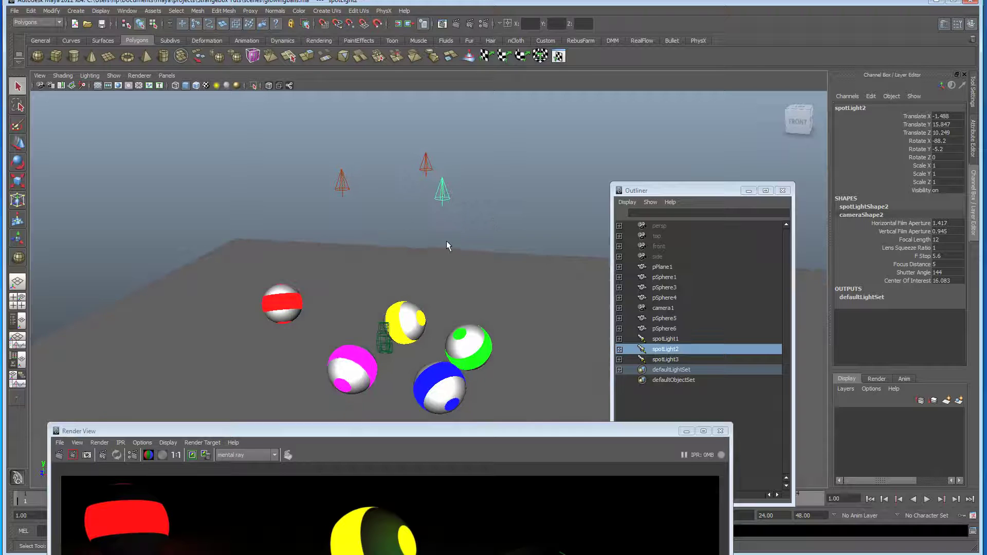
pyautogui.click(167, 75)
pyautogui.click(188, 113)
pyautogui.keyDown('alt'); pyautogui.moveTo(429, 306); pyautogui.dragTo(312, 335); pyautogui.keyUp('alt')
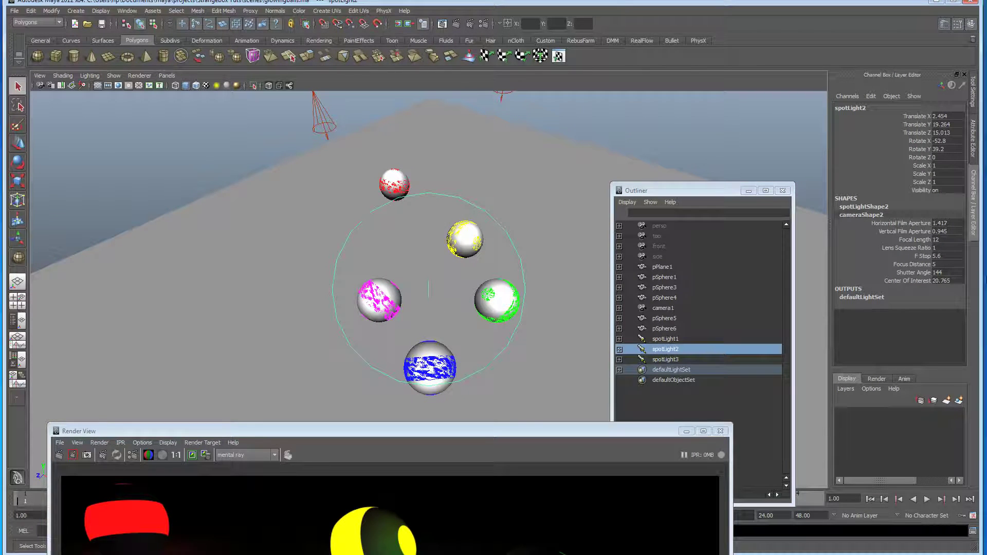
pyautogui.click(979, 138)
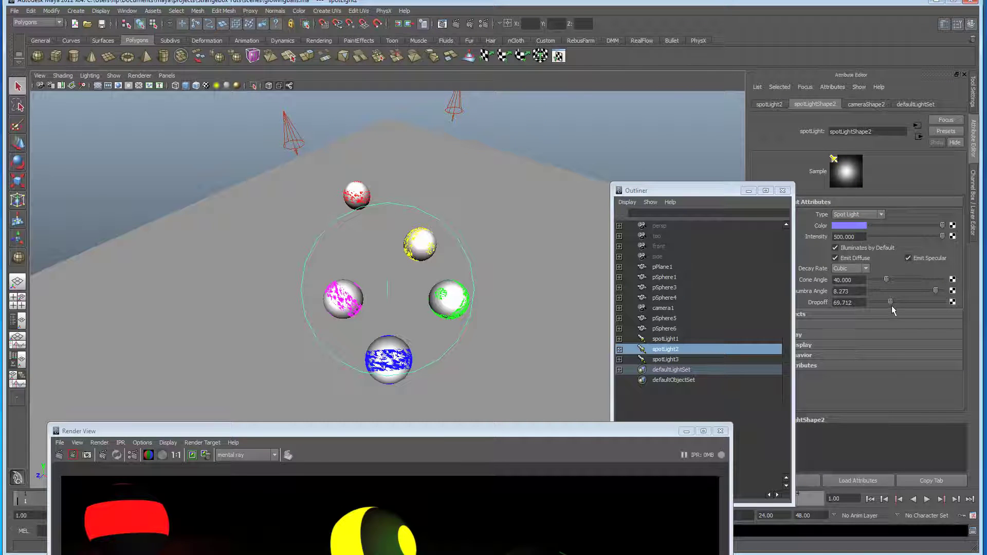
pyautogui.moveTo(930, 297); pyautogui.dragTo(924, 292)
pyautogui.keyDown('alt'); pyautogui.moveTo(526, 283); pyautogui.dragTo(510, 283, button='middle'); pyautogui.keyUp('alt')
pyautogui.scroll(-2, 510, 283)
pyautogui.moveTo(893, 282); pyautogui.dragTo(892, 282)
# Look through spotLight3, pull it back and re-aim it around the spheres.
pyautogui.click(308, 184)
pyautogui.click(165, 76)
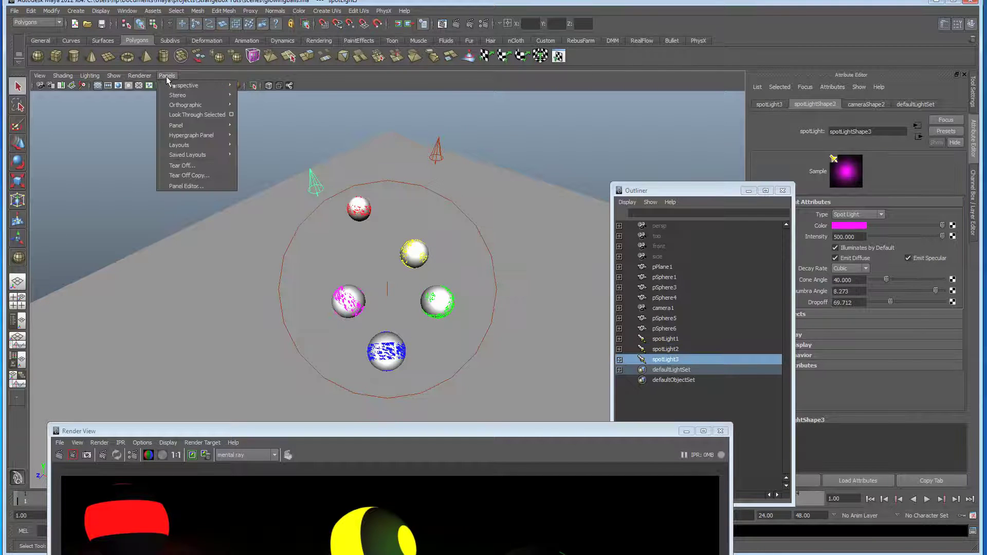
pyautogui.click(205, 114)
pyautogui.keyDown('alt'); pyautogui.moveTo(329, 270); pyautogui.dragTo(416, 308, button='right'); pyautogui.keyUp('alt')
pyautogui.keyDown('alt'); pyautogui.moveTo(416, 309); pyautogui.dragTo(412, 328); pyautogui.keyUp('alt')
# Look through spotLight1 and re-aim it toward the spheres.
pyautogui.click(665, 338)
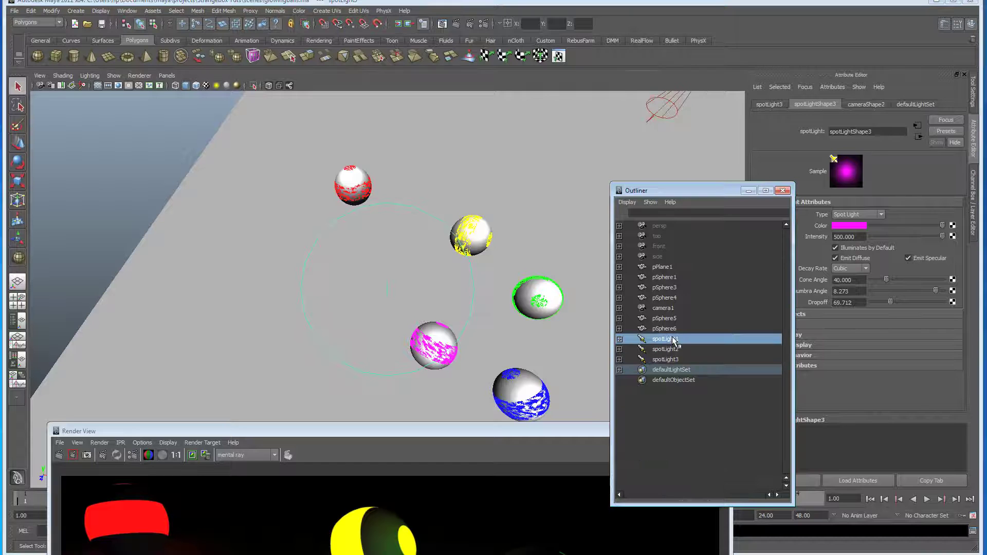
pyautogui.click(167, 76)
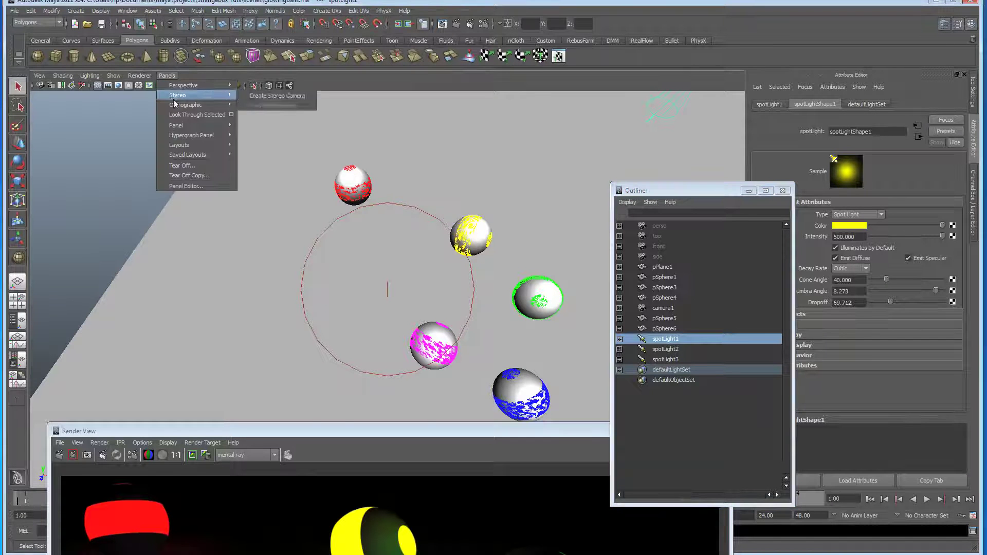
pyautogui.click(191, 112)
pyautogui.keyDown('alt'); pyautogui.moveTo(263, 204); pyautogui.dragTo(222, 203); pyautogui.keyUp('alt')
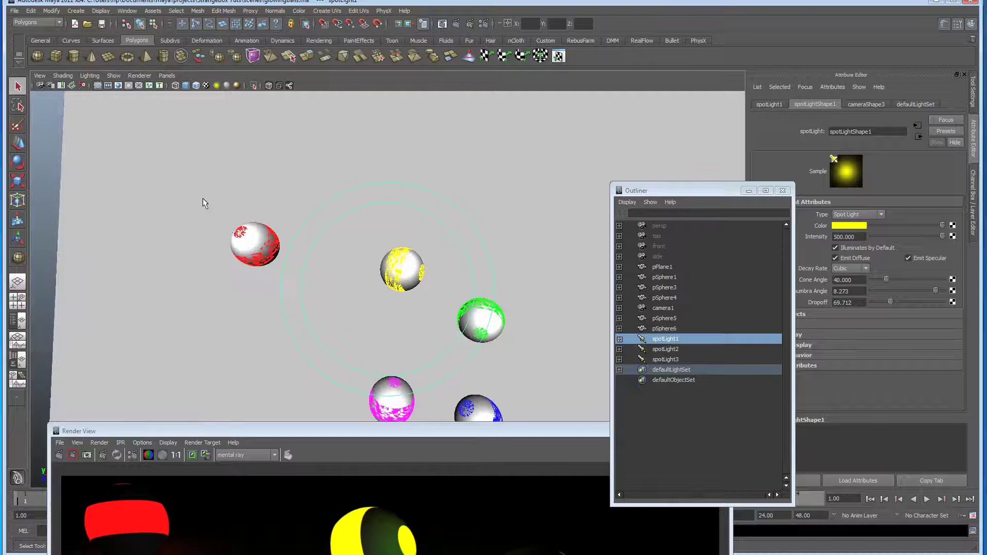
# Return the viewport to look through camera1.
pyautogui.click(167, 76)
pyautogui.moveTo(181, 90)
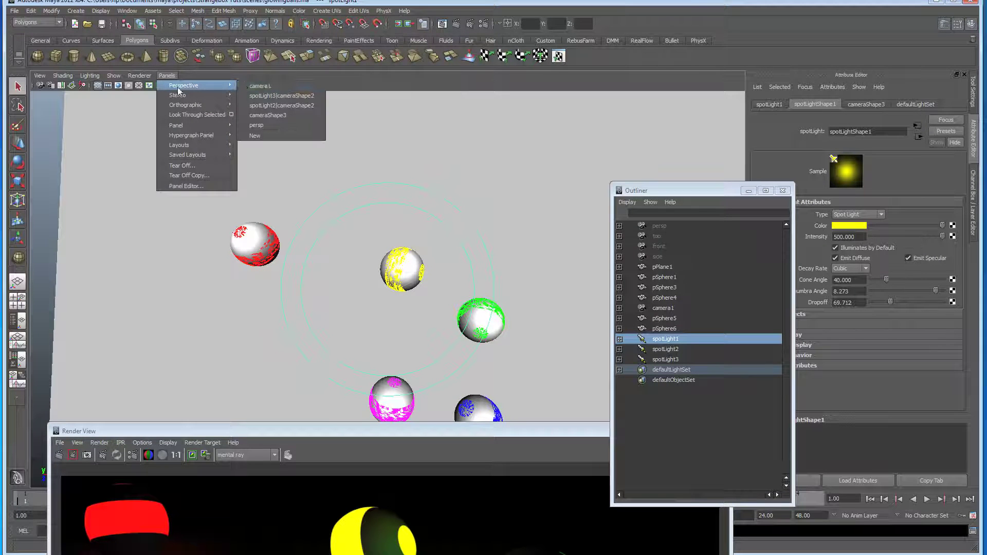
pyautogui.click(257, 86)
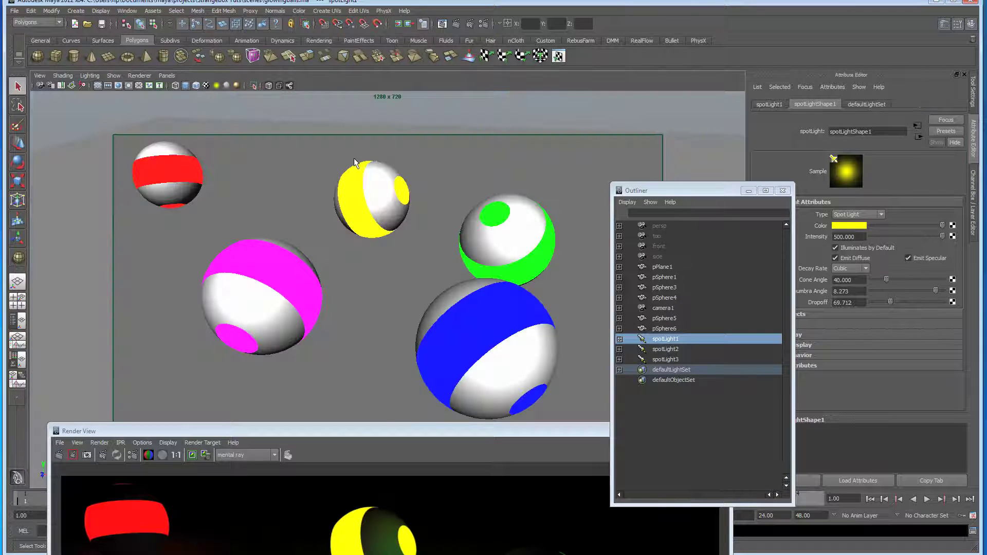
# Set spotLightShape Intensity to 700 for all three lights and redo the full render.
pyautogui.keyDown('shift'); pyautogui.click(692, 361); pyautogui.keyUp('shift')
pyautogui.click(973, 193)
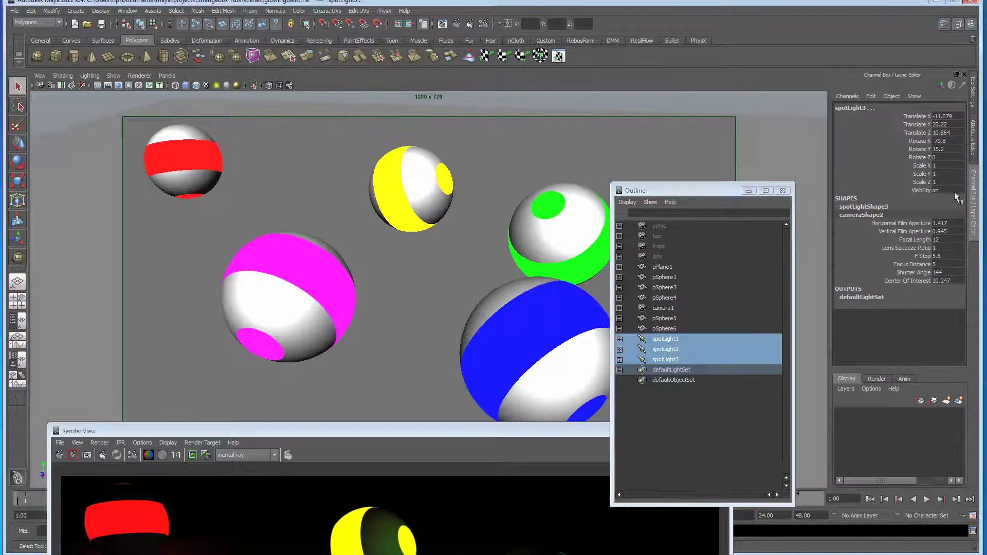
pyautogui.click(874, 207)
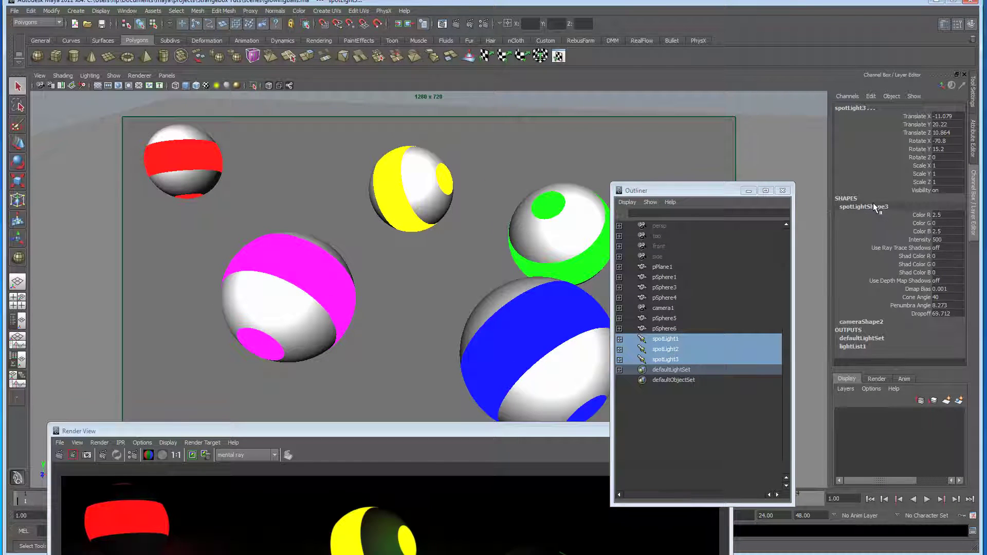
pyautogui.click(953, 238)
pyautogui.write('700')
pyautogui.moveTo(424, 437); pyautogui.dragTo(434, 97)
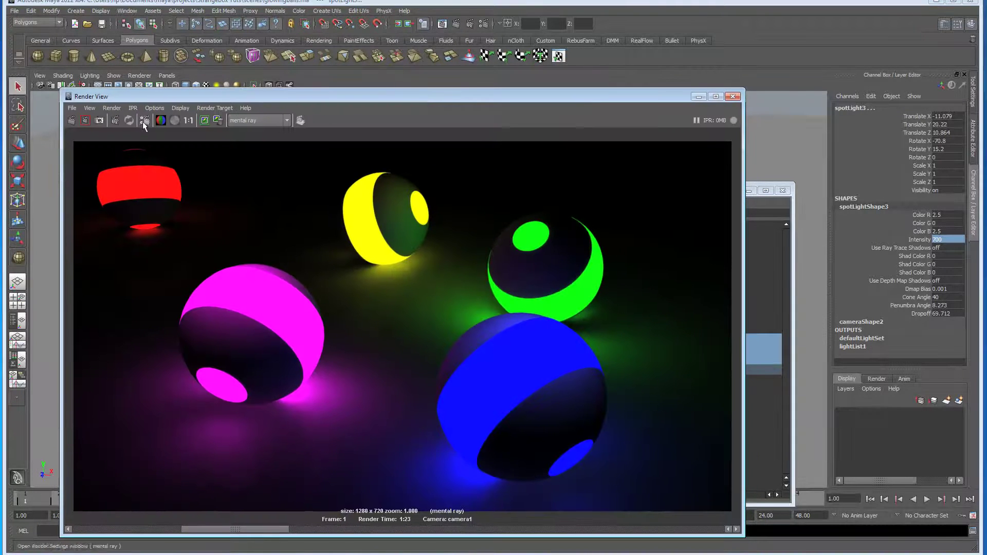
pyautogui.click(85, 120)
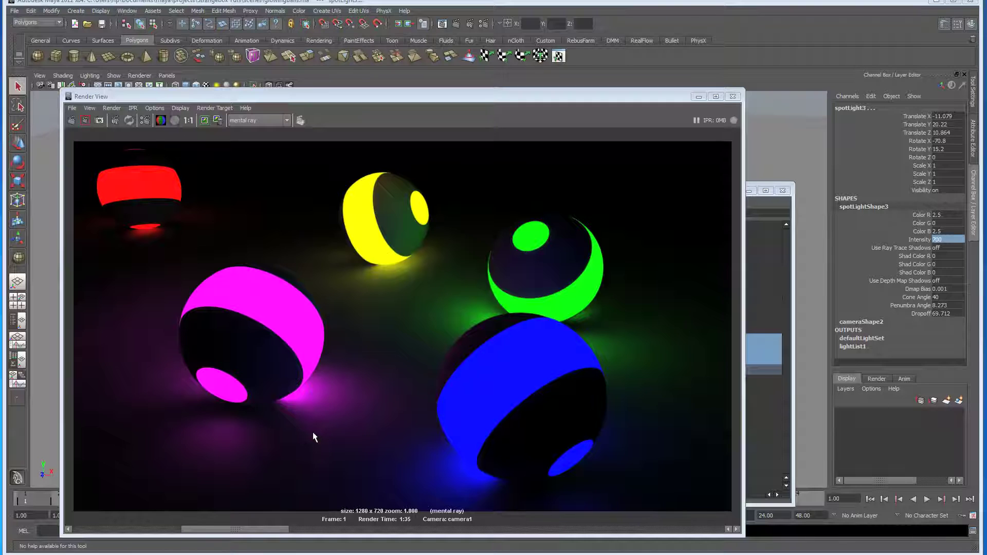
# Save the Render View image to the Desktop as the TIFF file 'balls'.
pyautogui.click(72, 108)
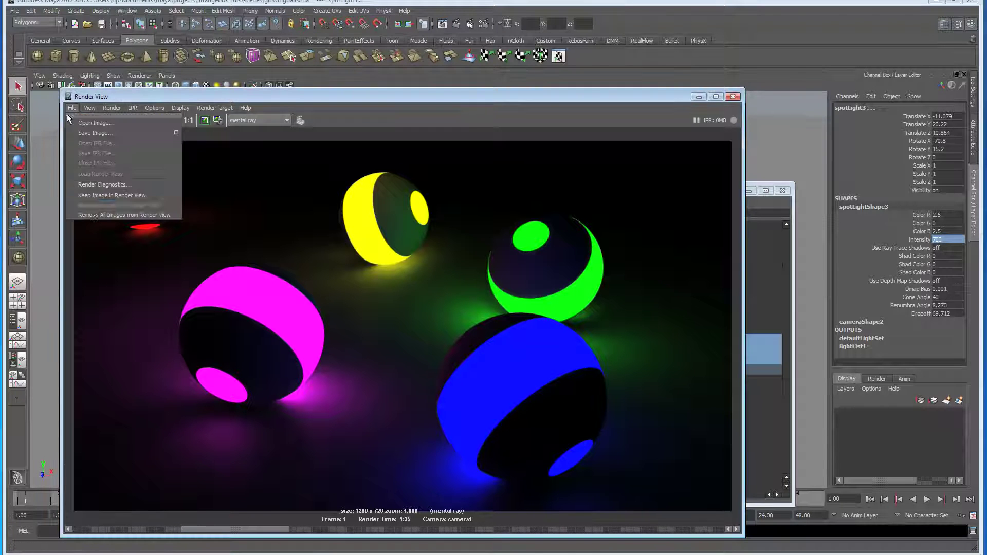
pyautogui.click(98, 131)
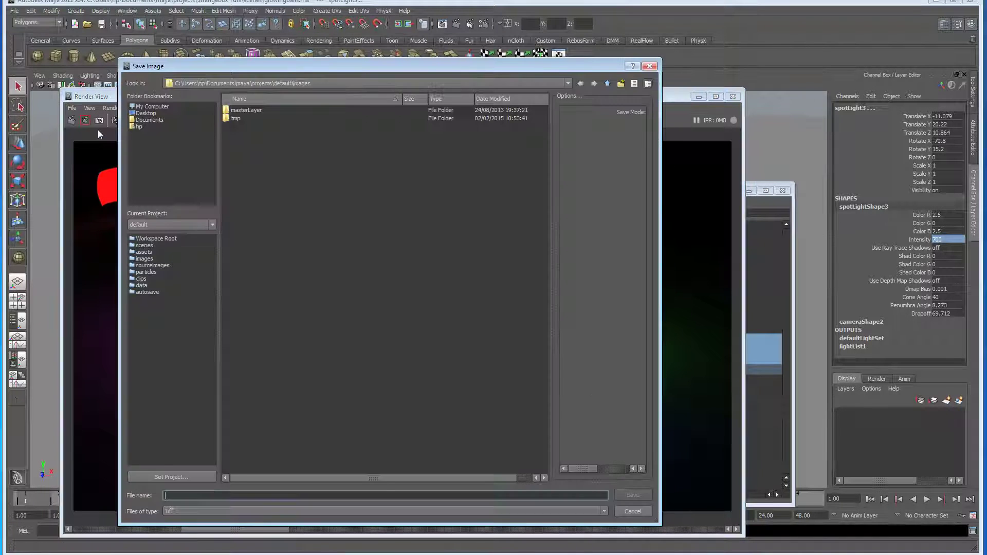
pyautogui.click(291, 496)
pyautogui.write('balls')
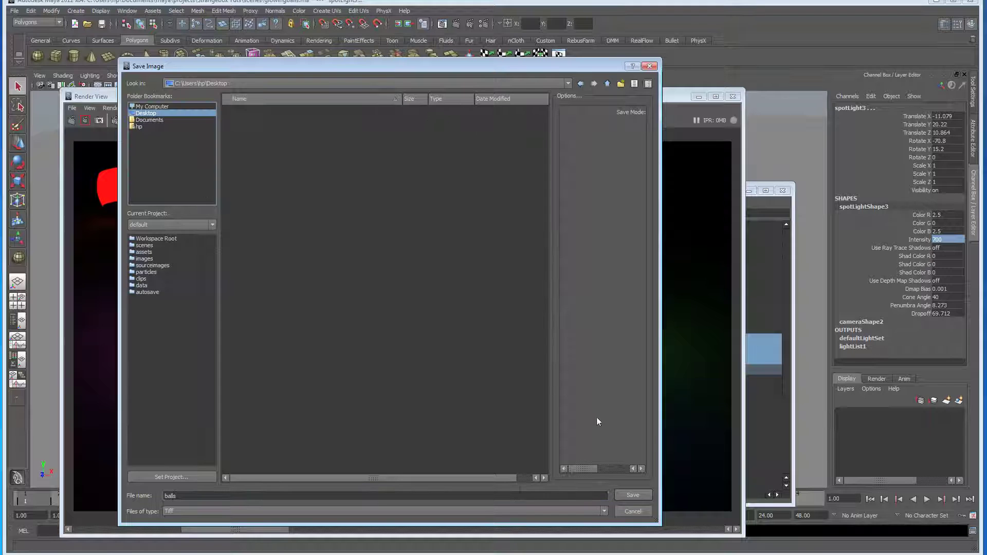
pyautogui.click(629, 496)
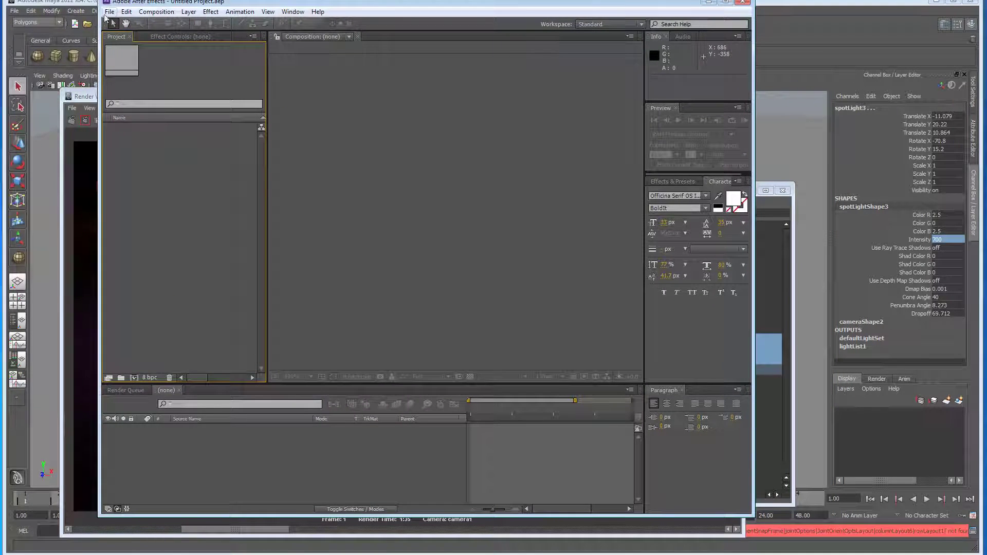
# Import balls.tif from the Desktop and place it in a balls composition.
pyautogui.click(110, 11)
pyautogui.moveTo(119, 146)
pyautogui.click(280, 147)
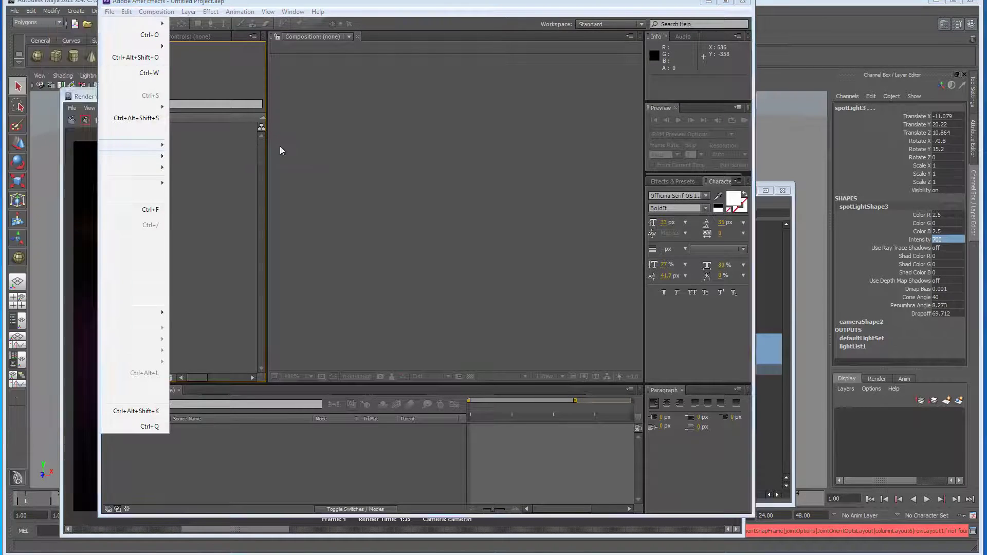
pyautogui.click(72, 97)
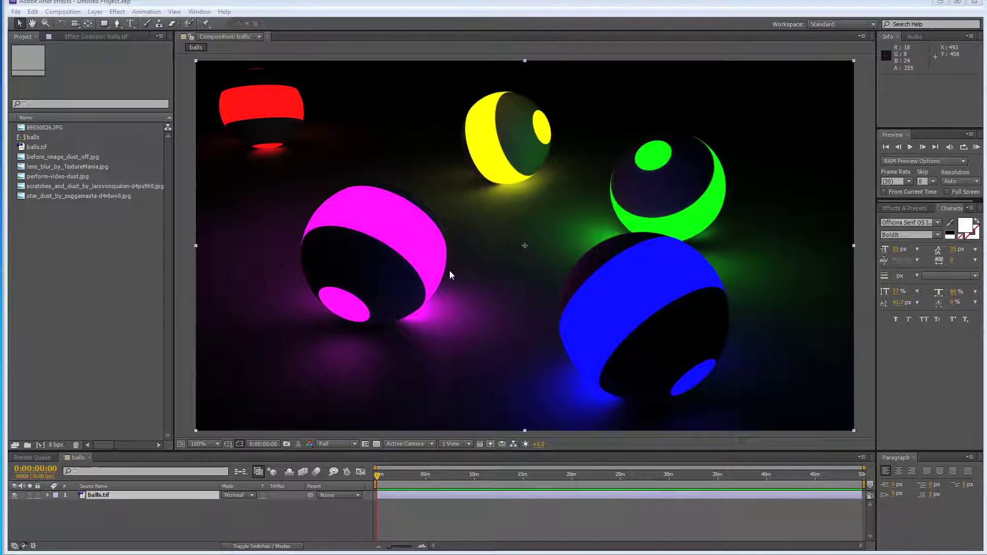
pyautogui.click(130, 513)
pyautogui.click(125, 497)
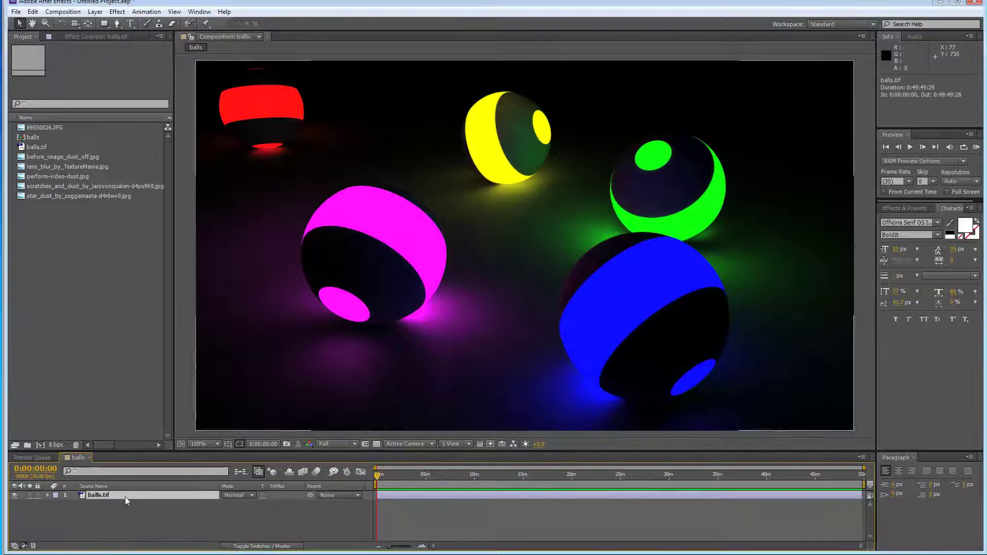
# Apply the Levels effect to the balls.tif layer.
pyautogui.click(117, 11)
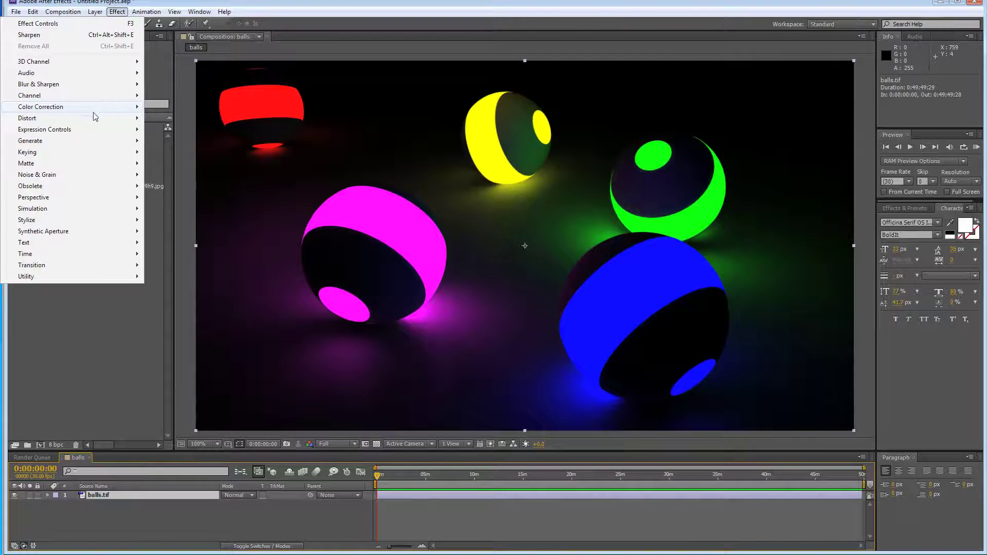
pyautogui.moveTo(93, 108)
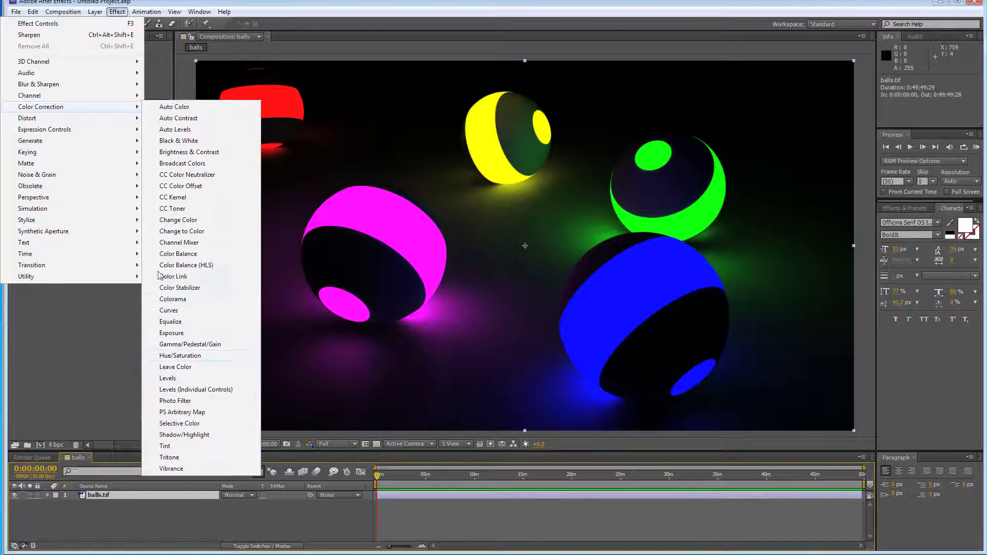
pyautogui.click(192, 378)
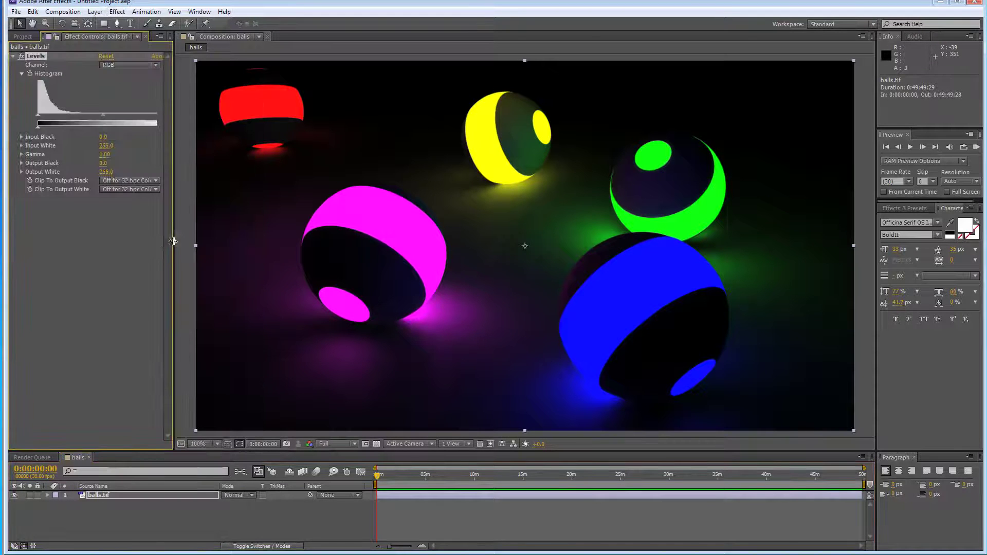
# Adjust Levels gamma, input black and input white until Gamma reads 1.43 and Input White 234.
pyautogui.moveTo(174, 245); pyautogui.dragTo(205, 245)
pyautogui.moveTo(101, 116); pyautogui.dragTo(80, 116)
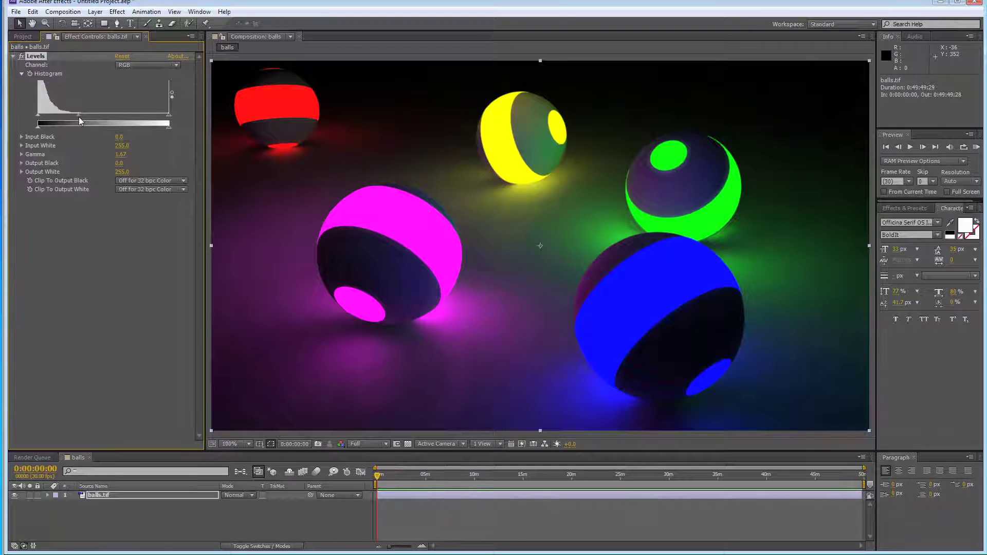
pyautogui.moveTo(169, 116); pyautogui.dragTo(163, 123)
pyautogui.moveTo(41, 119); pyautogui.dragTo(41, 120)
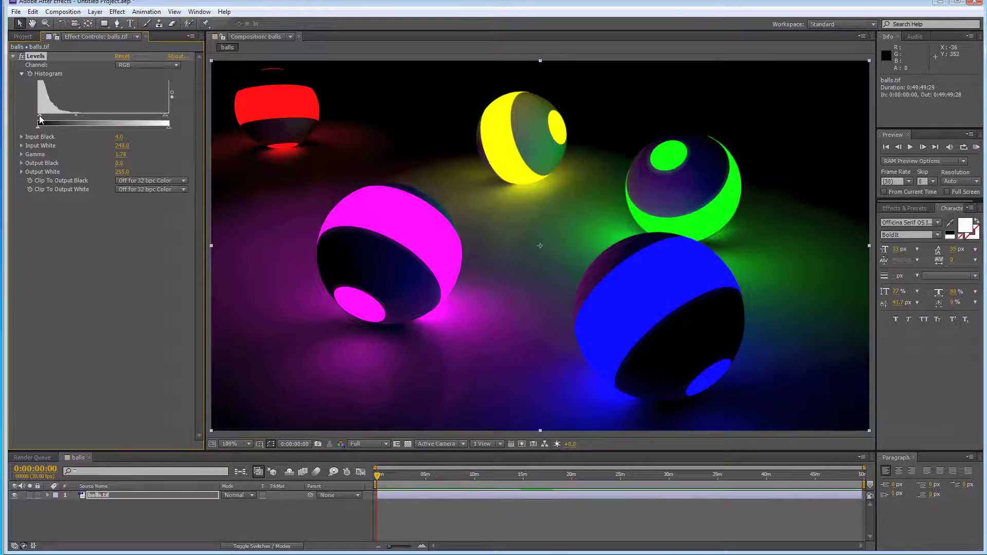
pyautogui.moveTo(40, 120); pyautogui.dragTo(38, 120)
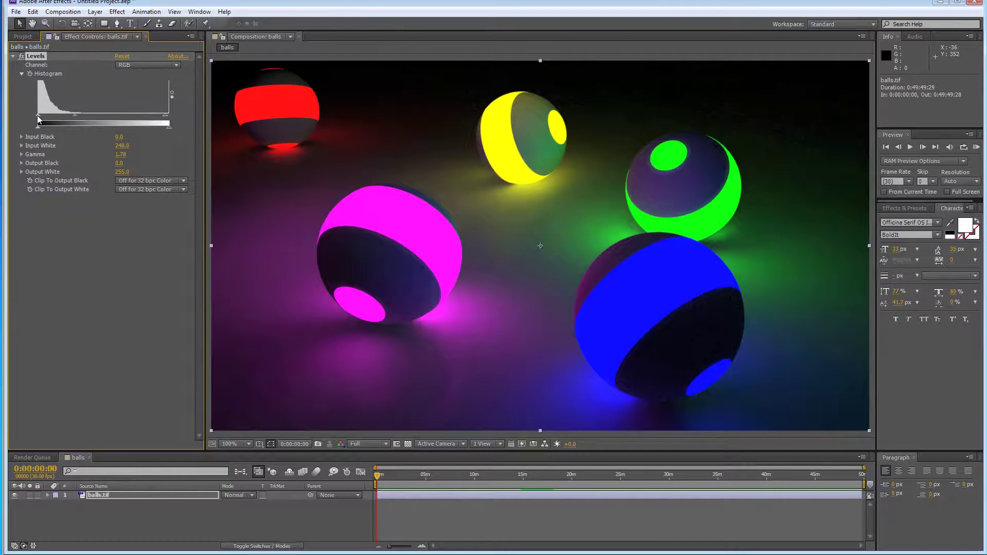
pyautogui.moveTo(75, 117); pyautogui.dragTo(82, 116)
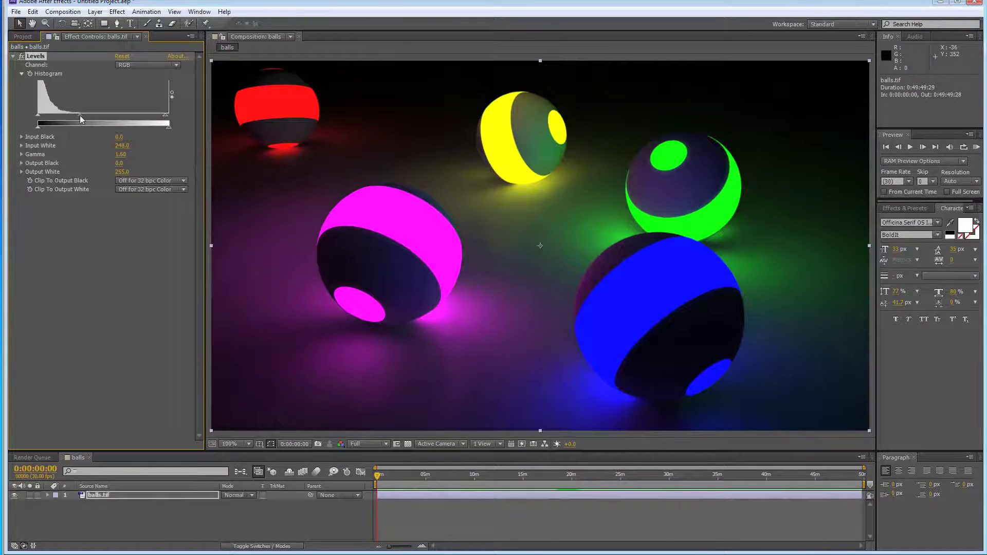
pyautogui.moveTo(81, 118); pyautogui.dragTo(84, 119)
pyautogui.moveTo(152, 118)
pyautogui.mouseDown()
pyautogui.moveTo(107, 122)
pyautogui.moveTo(153, 126)
pyautogui.mouseUp()
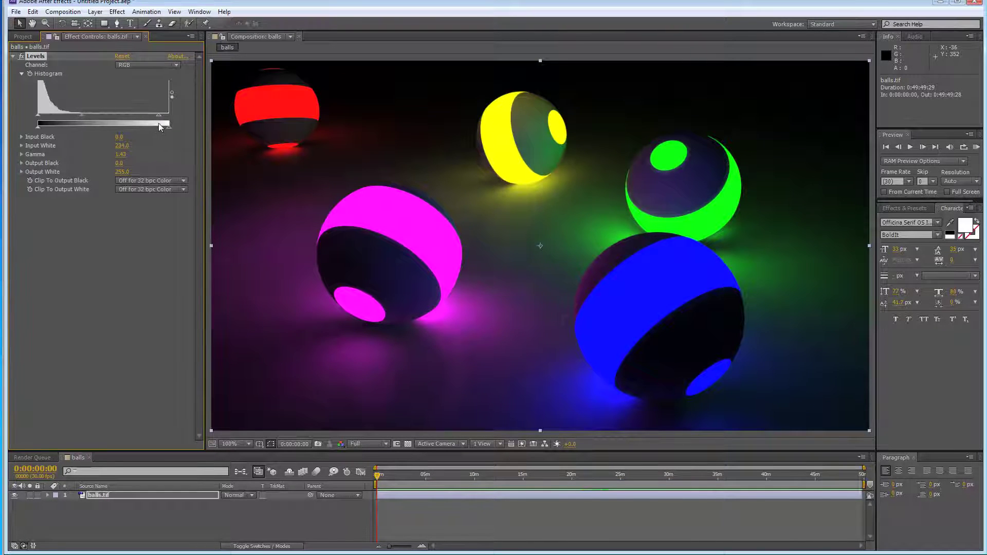
pyautogui.moveTo(414, 282)
pyautogui.mouseDown()
pyautogui.moveTo(424, 274)
pyautogui.moveTo(420, 282)
pyautogui.mouseUp()
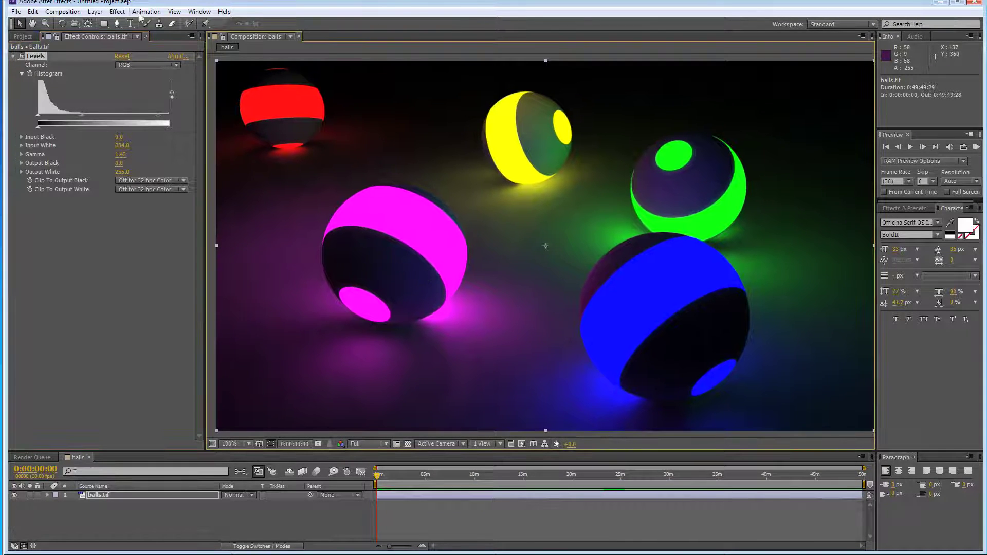
pyautogui.click(118, 11)
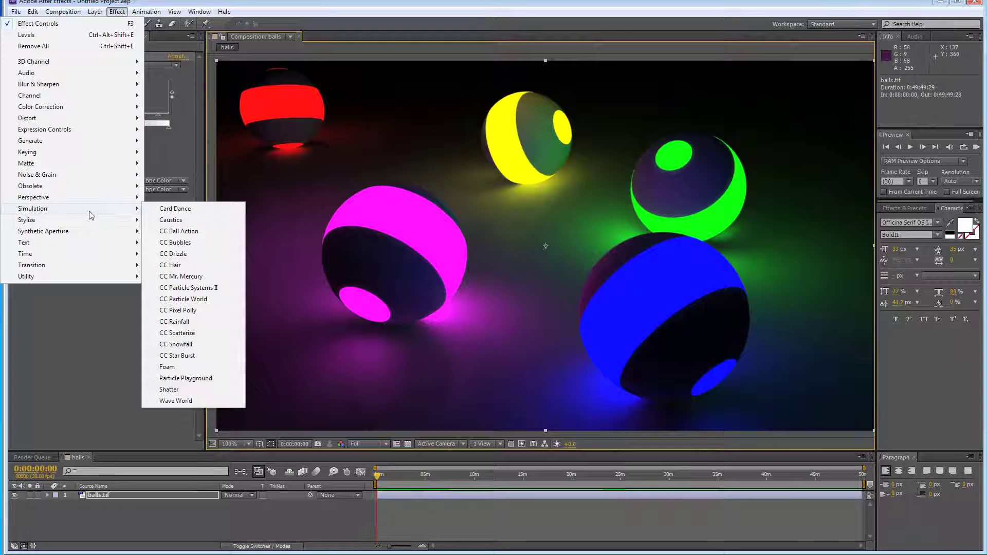
# Add a Glow effect with Threshold 100% and Radius 25.0, weakening its intensity.
pyautogui.moveTo(93, 220)
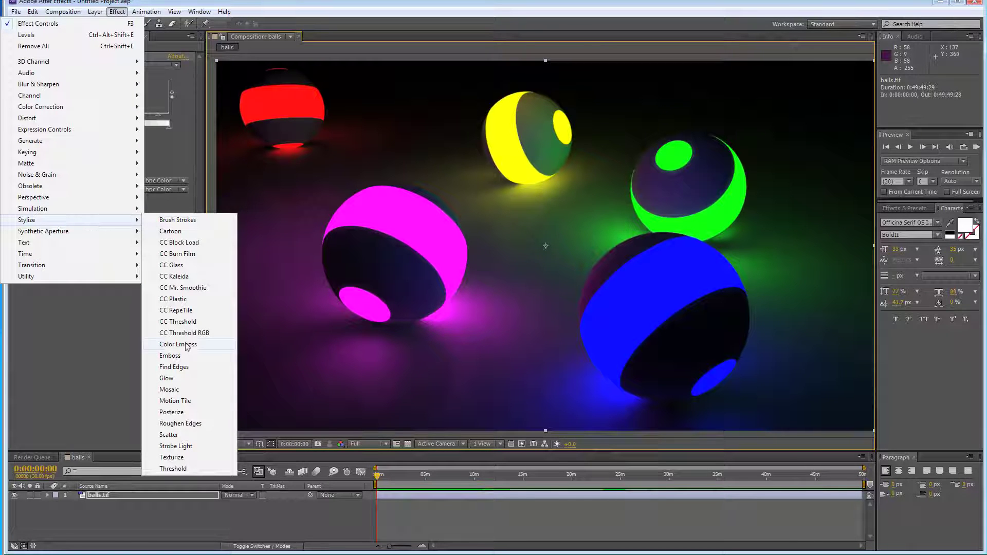
pyautogui.click(184, 379)
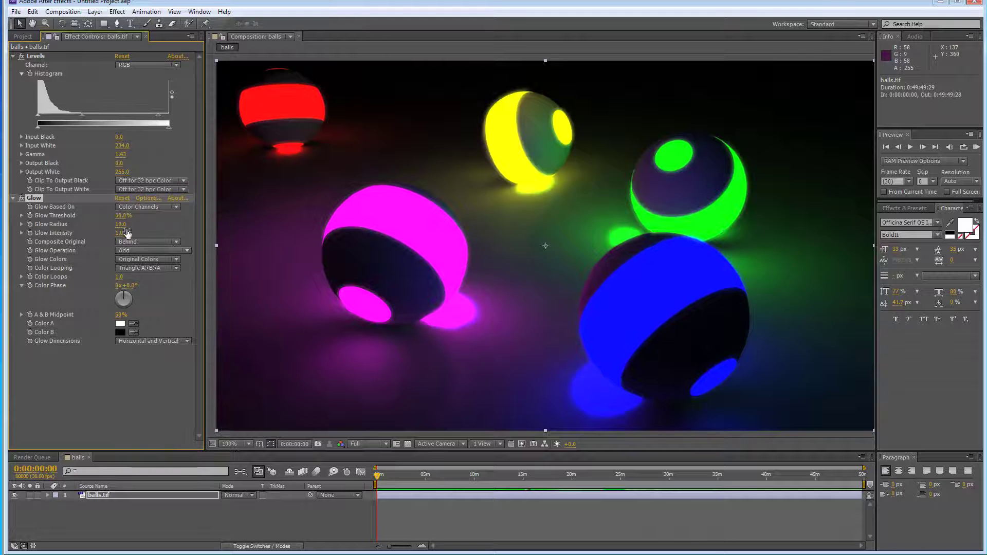
pyautogui.moveTo(120, 224); pyautogui.dragTo(273, 222)
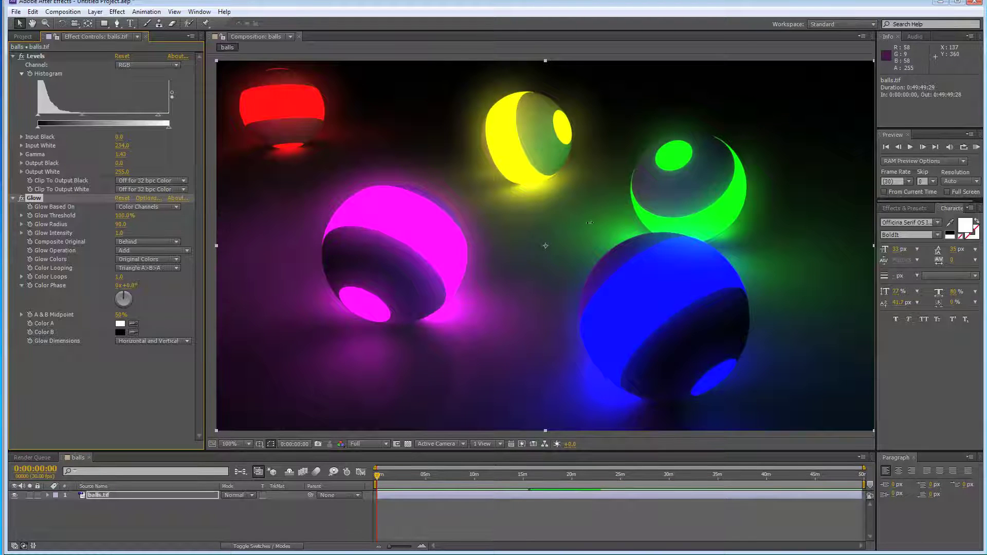
pyautogui.moveTo(121, 234); pyautogui.dragTo(96, 235)
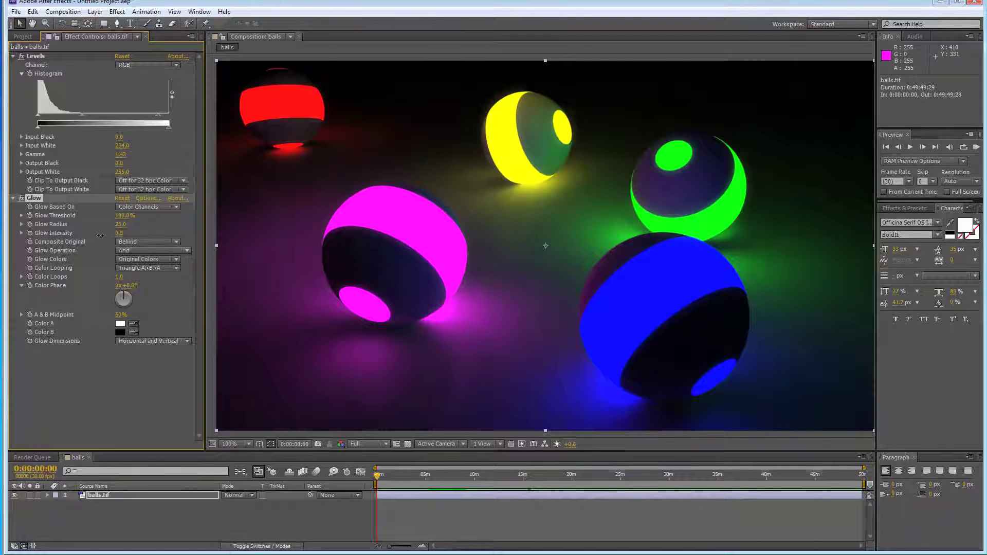
pyautogui.moveTo(90, 239)
pyautogui.mouseDown()
pyautogui.moveTo(81, 240)
pyautogui.moveTo(117, 242)
pyautogui.moveTo(87, 243)
pyautogui.moveTo(105, 245)
pyautogui.mouseUp()
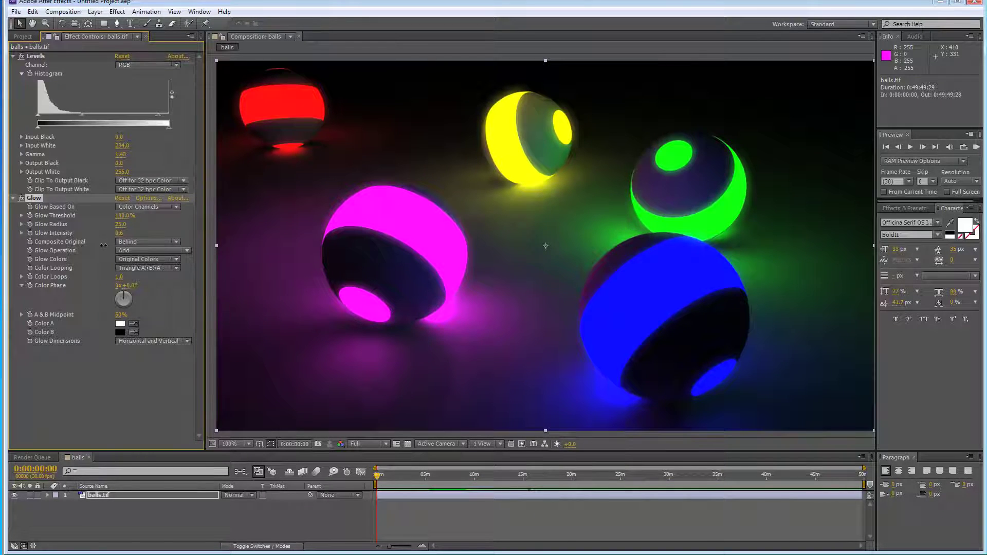
# Fine-tune the Levels Gamma down to 1.09 and nudge the balls layer slightly.
pyautogui.moveTo(84, 115); pyautogui.dragTo(88, 115)
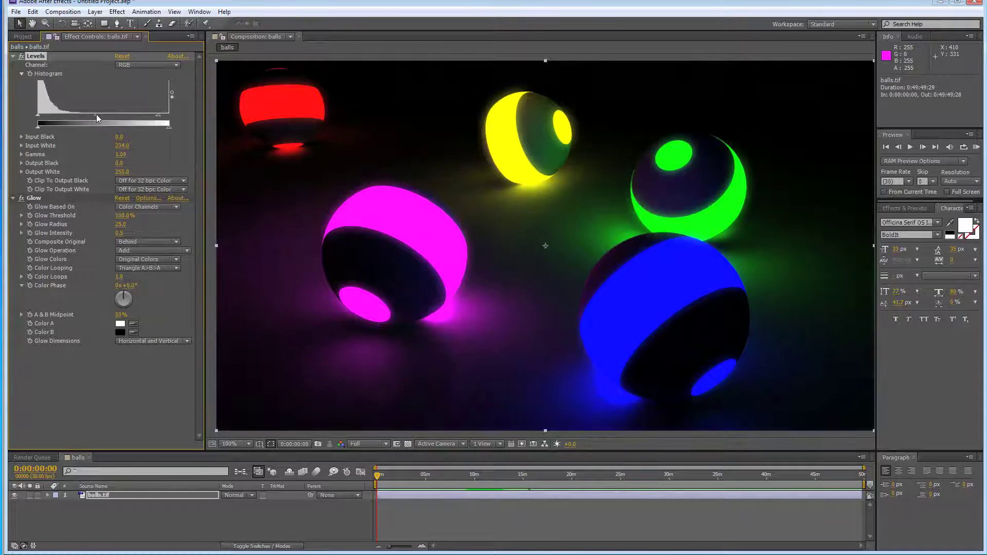
pyautogui.moveTo(97, 115); pyautogui.dragTo(95, 116)
pyautogui.moveTo(95, 115); pyautogui.dragTo(94, 115)
pyautogui.moveTo(527, 306); pyautogui.dragTo(531, 303)
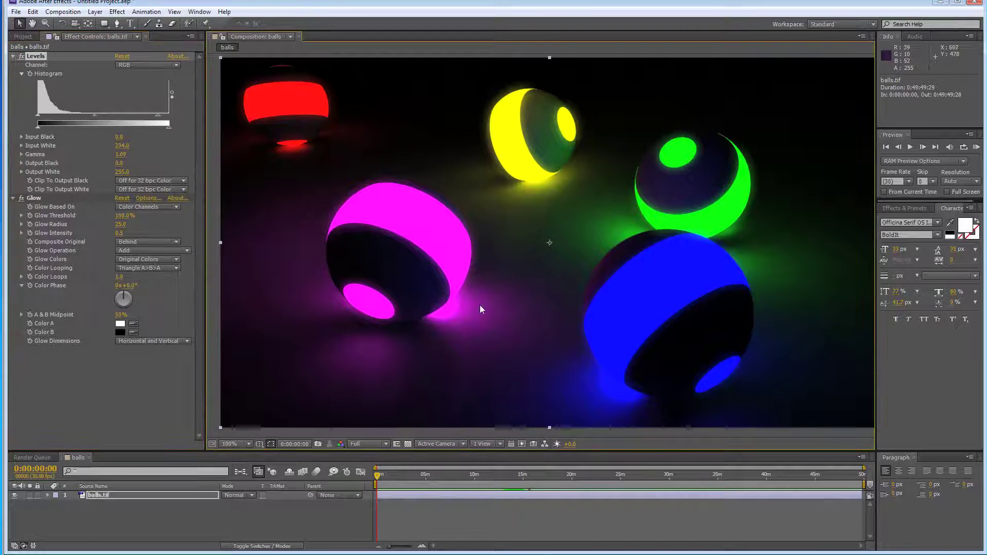
# Duplicate the balls.tif layer, turn off Glow on the copy, and draw an ellipse mask around the magenta ball.
pyautogui.click(122, 494)
pyautogui.hotkey('ctrl', 'd')
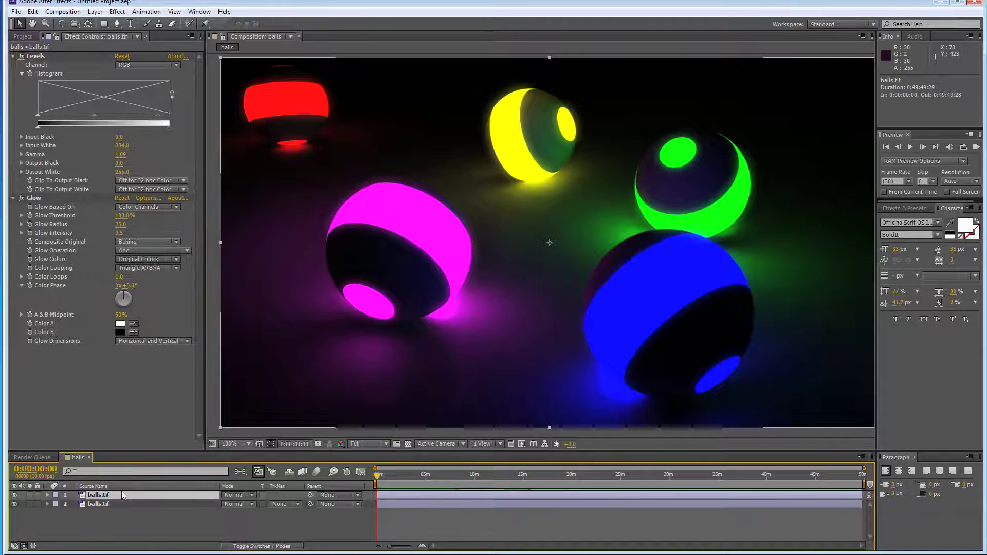
pyautogui.click(22, 199)
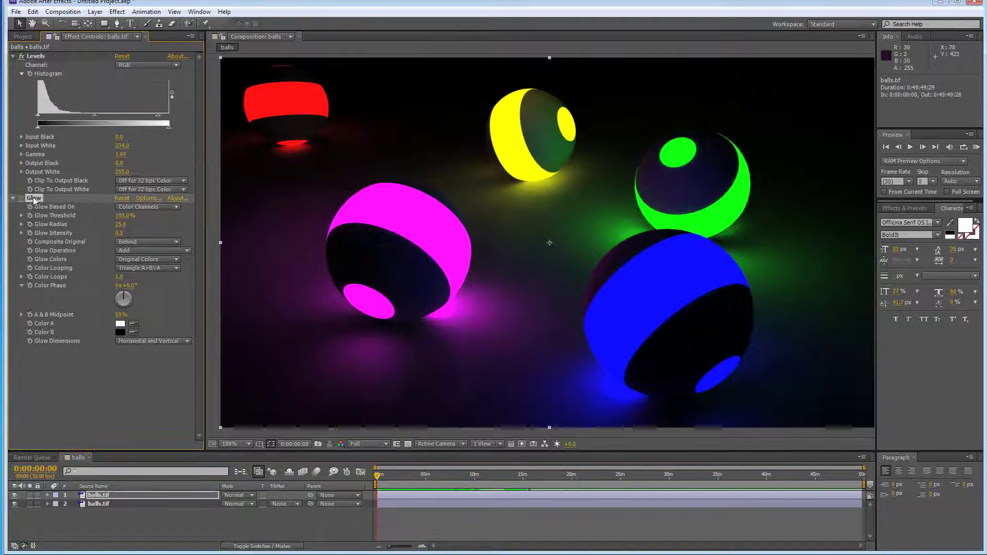
pyautogui.click(98, 530)
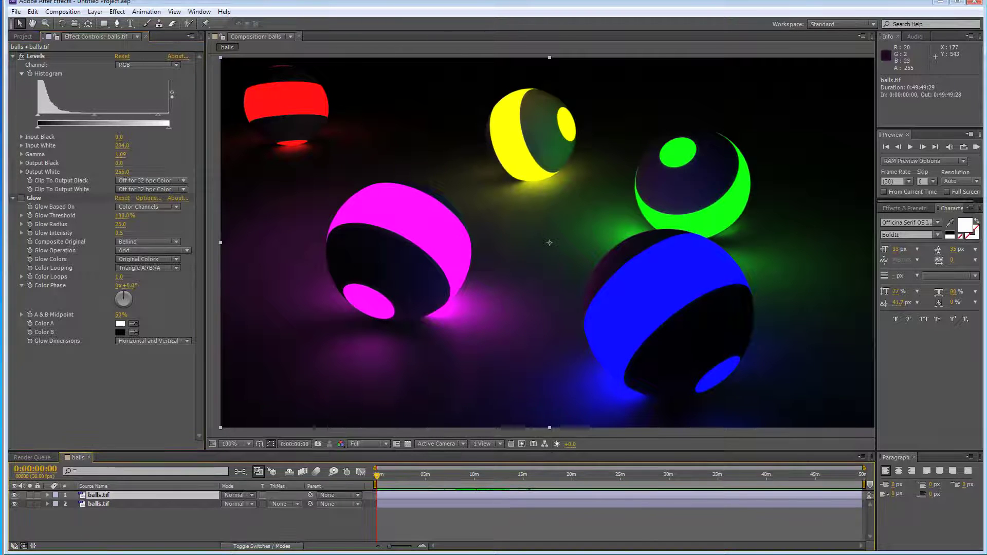
pyautogui.click(105, 23)
pyautogui.moveTo(108, 27); pyautogui.dragTo(139, 46)
pyautogui.moveTo(261, 230); pyautogui.dragTo(514, 409)
# Hide the lower balls layer and reshape the mask into a crescent under the magenta ball.
pyautogui.click(164, 499)
pyautogui.click(14, 538)
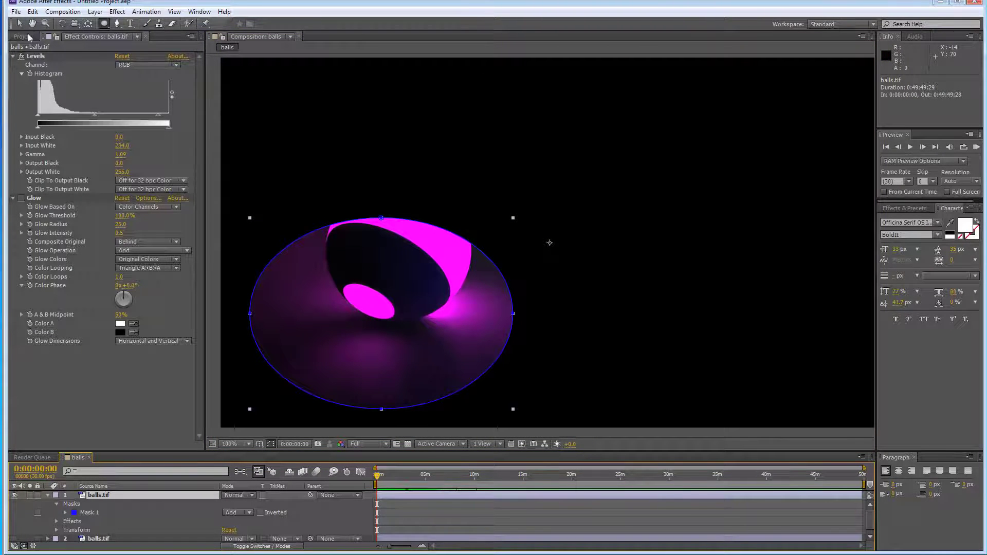
pyautogui.press('v')
pyautogui.moveTo(381, 219); pyautogui.dragTo(391, 329)
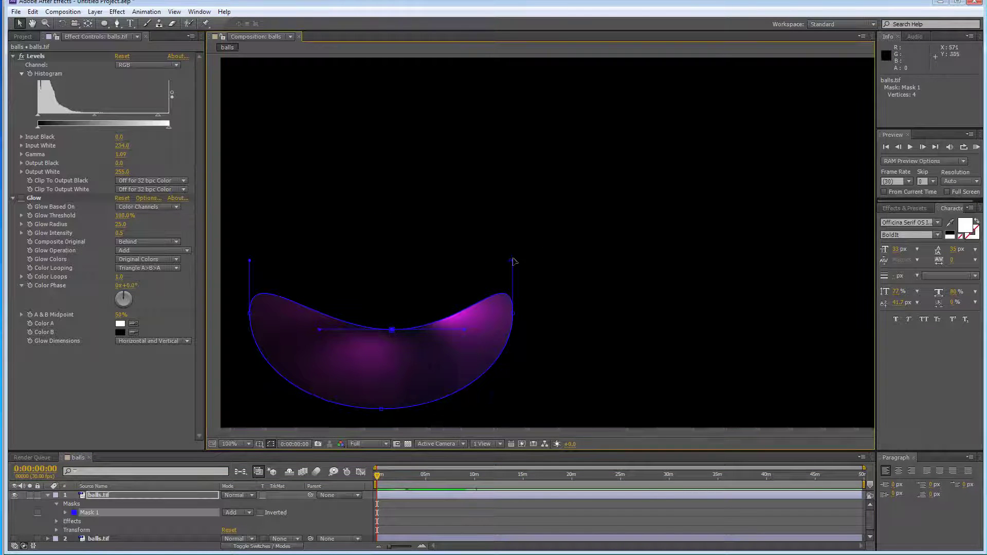
pyautogui.moveTo(513, 261); pyautogui.dragTo(513, 305)
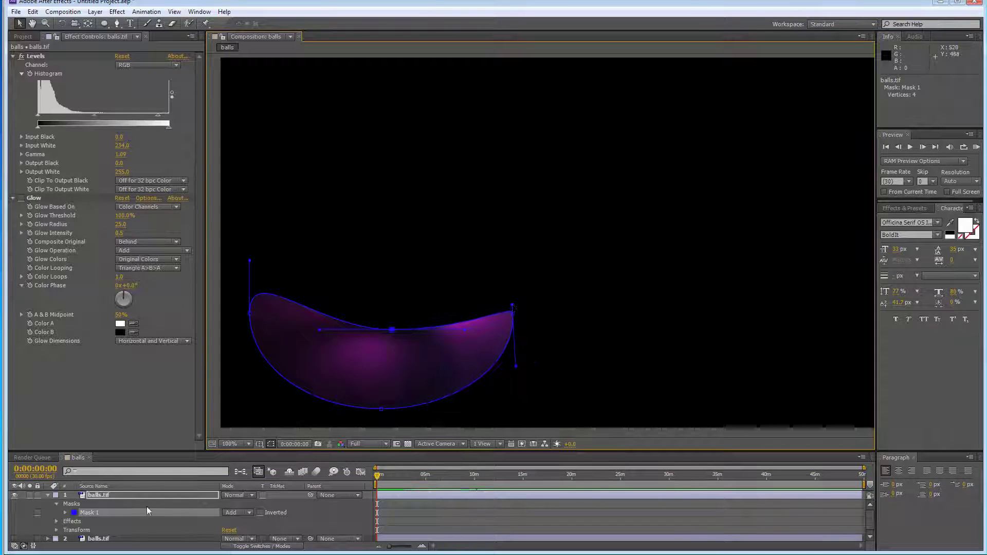
# Raise the masked layer's Levels gamma to 1.57 and feather Mask 1 by 39 pixels.
pyautogui.click(48, 495)
pyautogui.click(48, 495)
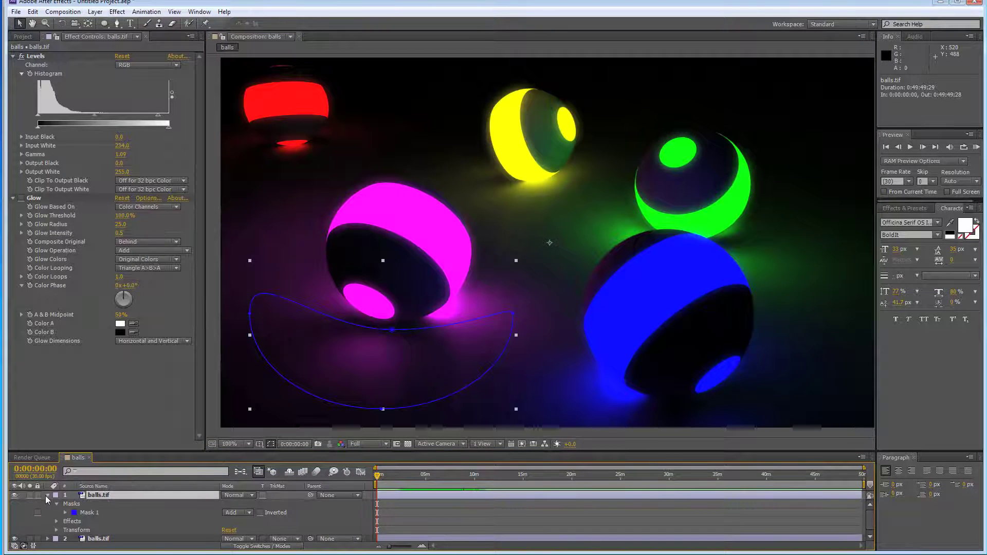
pyautogui.moveTo(94, 114); pyautogui.dragTo(78, 116)
pyautogui.click(65, 513)
pyautogui.moveTo(233, 520); pyautogui.dragTo(253, 519)
pyautogui.click(273, 437)
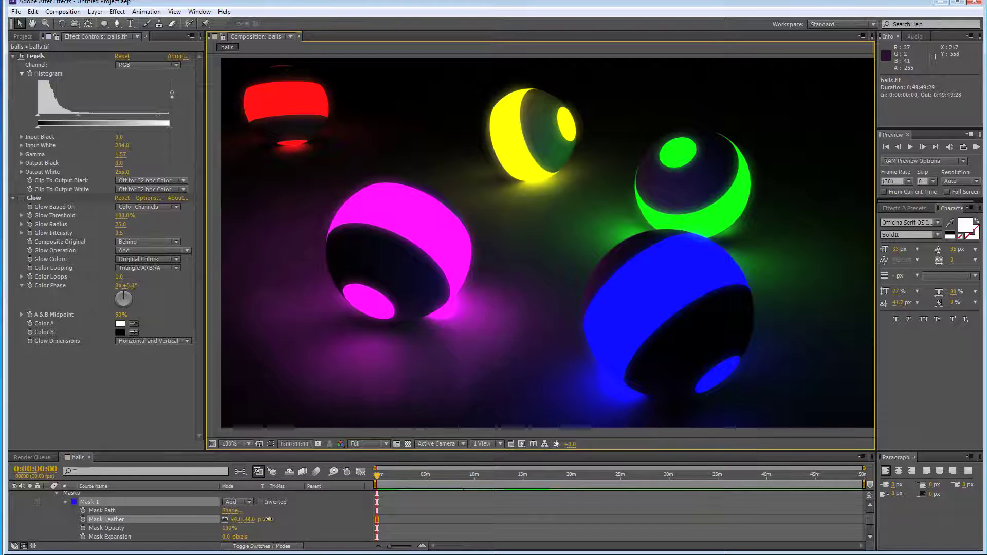
# Increase the mask feather to 94 pixels and drag the mask points into a wider oval.
pyautogui.moveTo(238, 519); pyautogui.dragTo(267, 519)
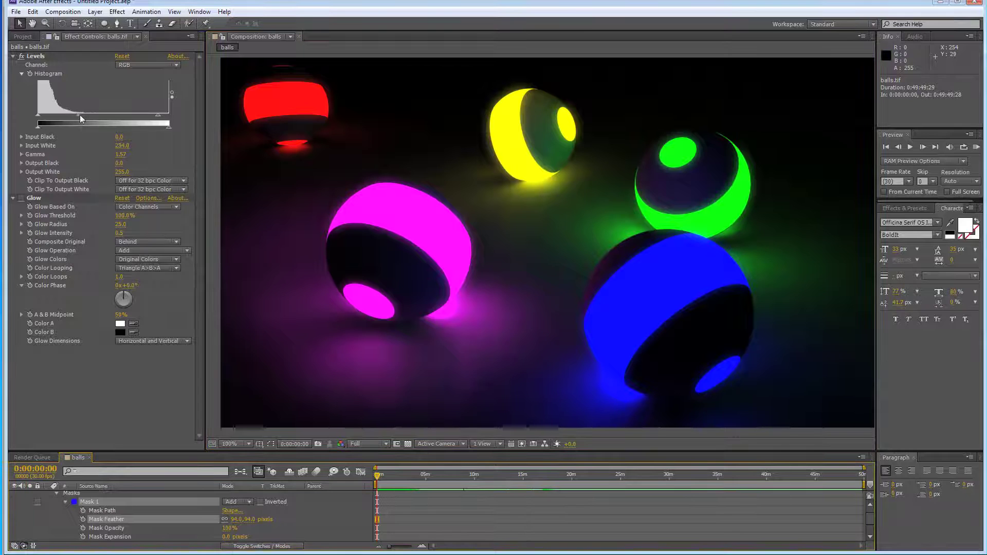
pyautogui.moveTo(79, 115)
pyautogui.mouseDown()
pyautogui.moveTo(107, 116)
pyautogui.moveTo(63, 116)
pyautogui.moveTo(123, 119)
pyautogui.moveTo(63, 124)
pyautogui.moveTo(94, 126)
pyautogui.moveTo(82, 123)
pyautogui.mouseUp()
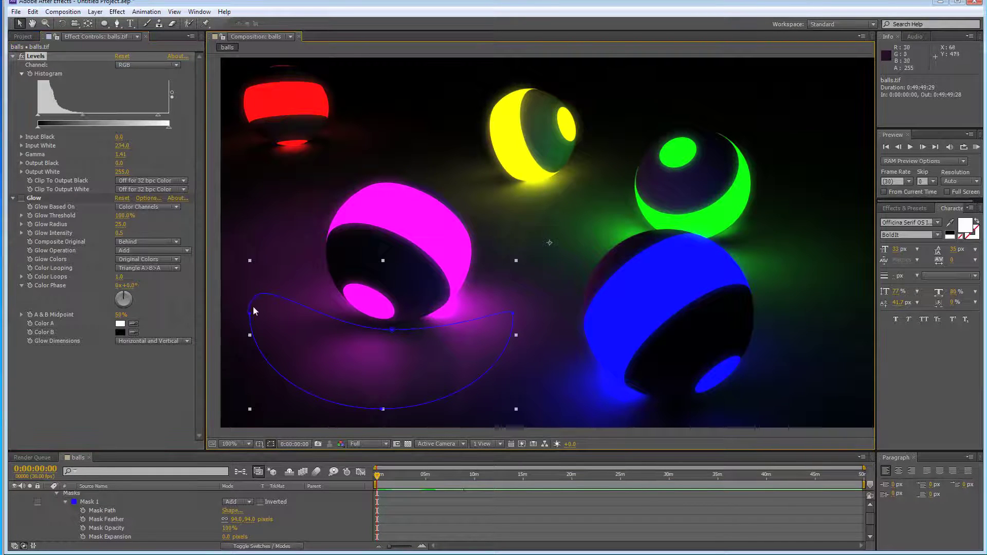
pyautogui.moveTo(250, 311)
pyautogui.mouseDown()
pyautogui.moveTo(287, 295)
pyautogui.moveTo(268, 311)
pyautogui.mouseUp()
pyautogui.click(405, 335)
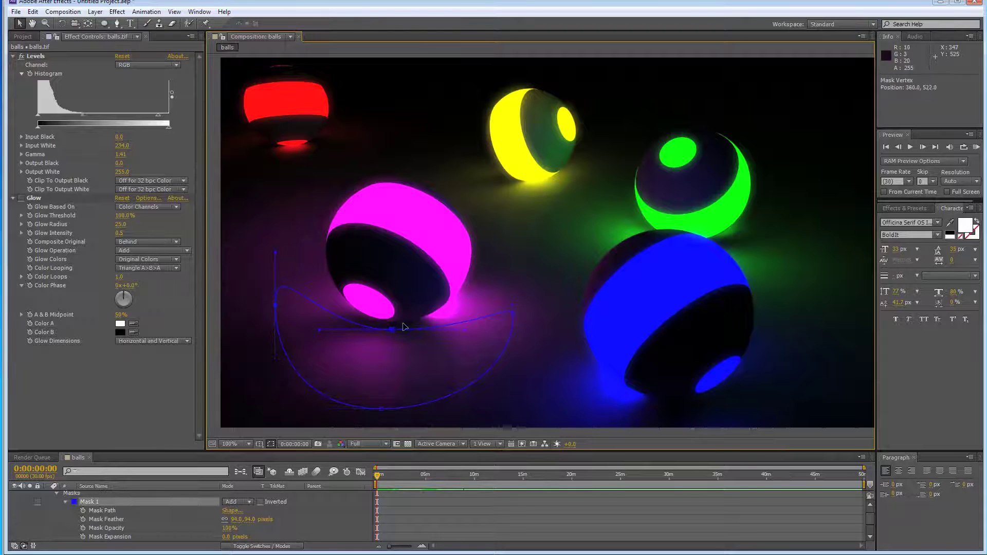
pyautogui.moveTo(406, 324); pyautogui.dragTo(425, 280)
pyautogui.moveTo(382, 410); pyautogui.dragTo(399, 395)
pyautogui.moveTo(509, 317)
pyautogui.mouseDown()
pyautogui.moveTo(476, 307)
pyautogui.moveTo(507, 310)
pyautogui.mouseUp()
# Set the Levels gamma to 1.58, then recenter the view and deselect the mask to judge the glow.
pyautogui.moveTo(83, 115); pyautogui.dragTo(76, 115)
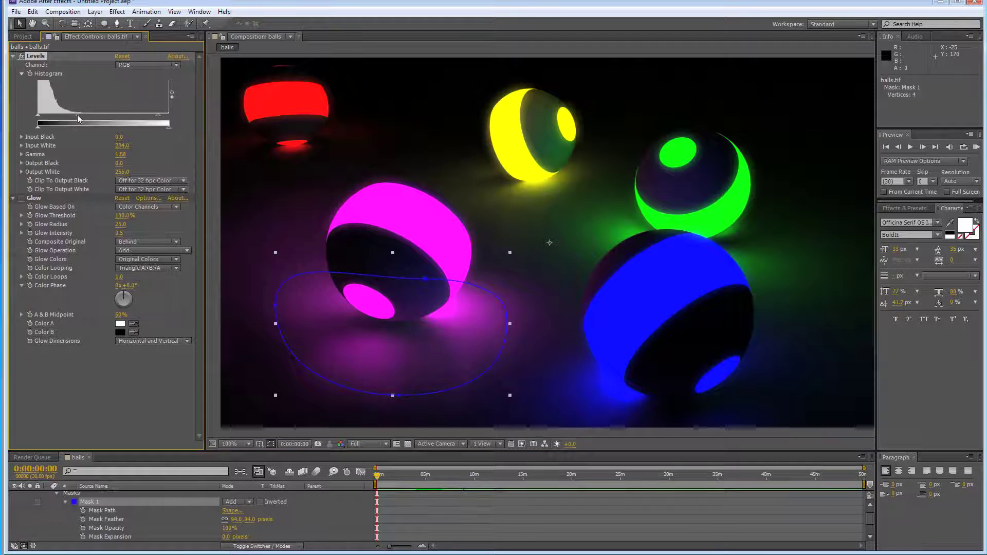
pyautogui.scroll(-1, 570, 168)
pyautogui.scroll(1, 561, 199)
pyautogui.moveTo(561, 198)
pyautogui.mouseDown()
pyautogui.moveTo(566, 216)
pyautogui.moveTo(562, 201)
pyautogui.mouseUp()
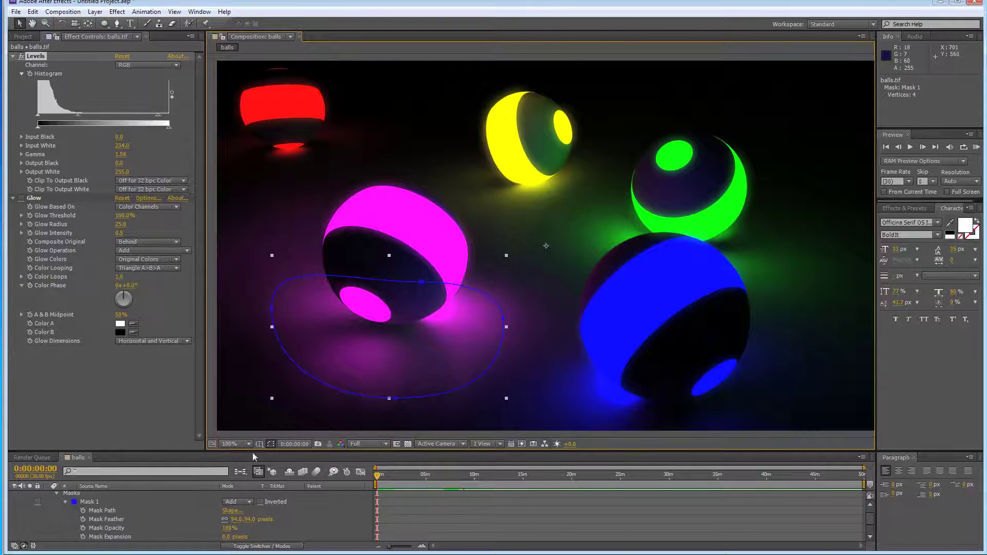
pyautogui.click(272, 443)
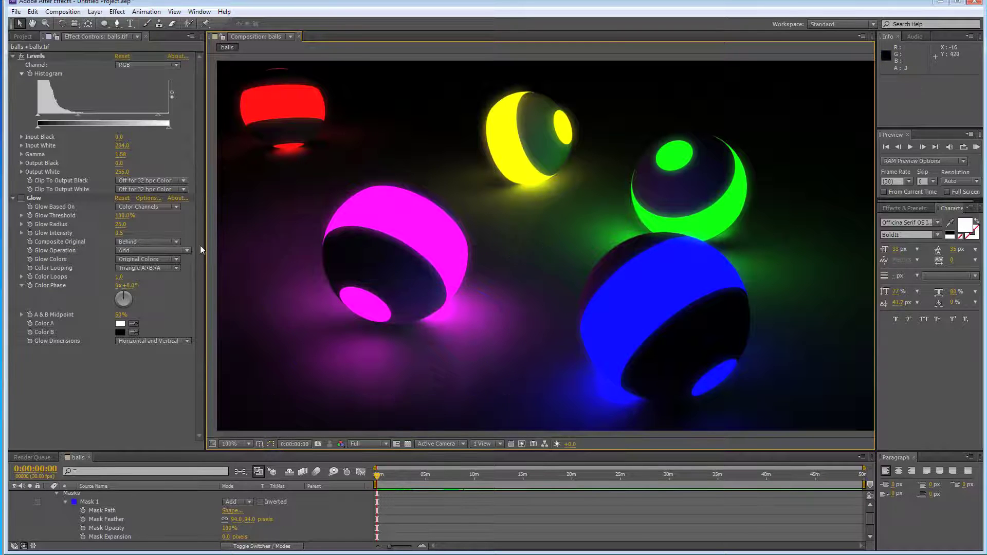
# Look through the dust textures and place star_dust_by_zuggamasta-d4r6wv0.jpg above the balls layers.
pyautogui.click(22, 36)
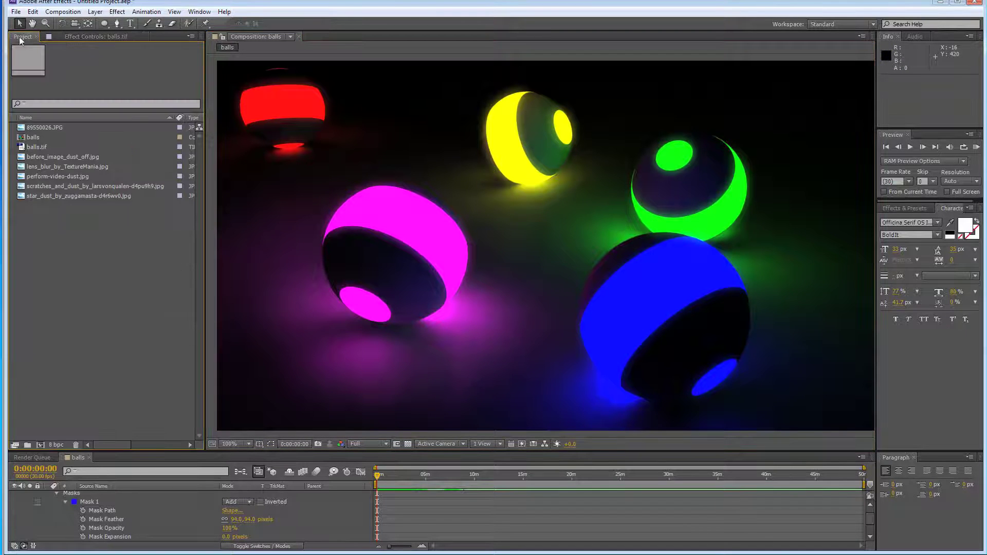
pyautogui.click(54, 157)
pyautogui.click(61, 166)
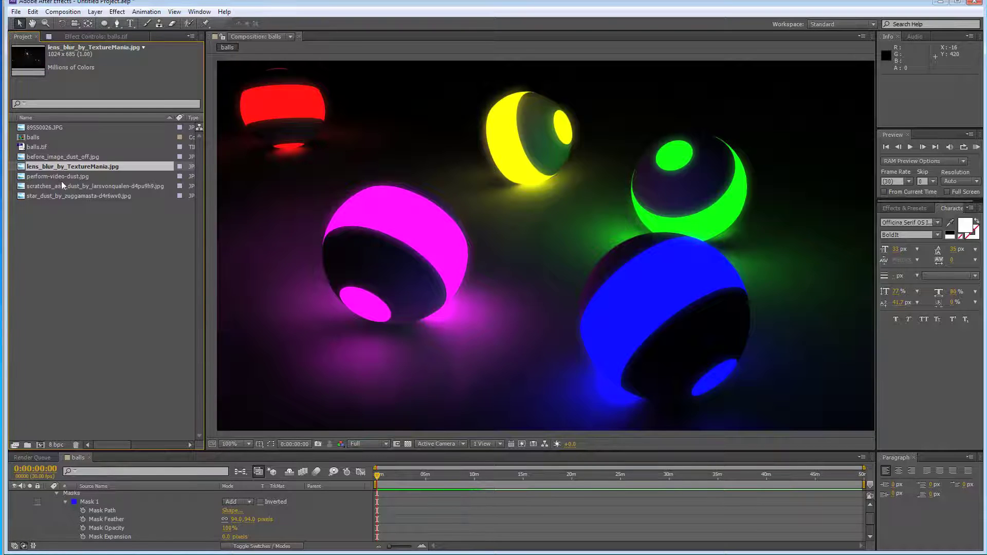
pyautogui.click(64, 176)
pyautogui.click(66, 185)
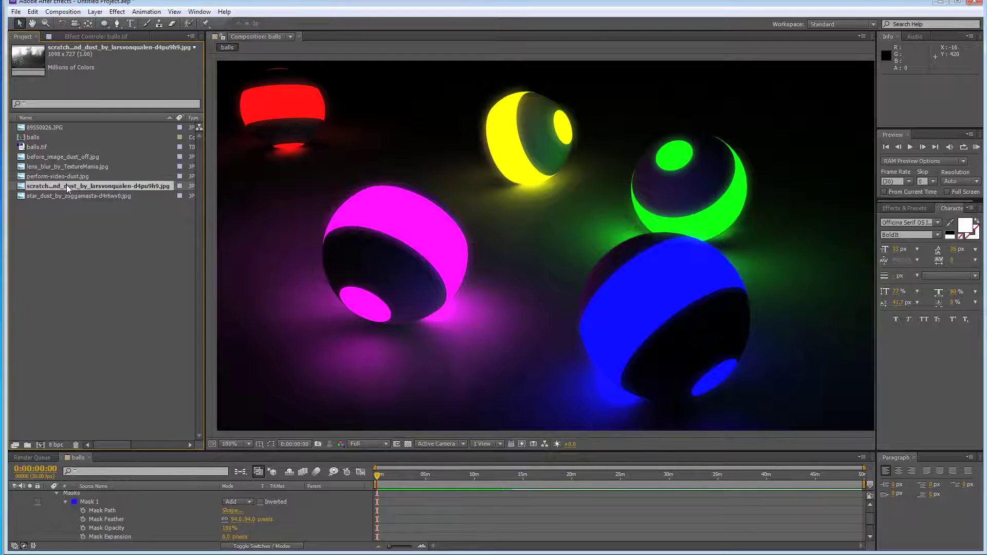
pyautogui.click(65, 194)
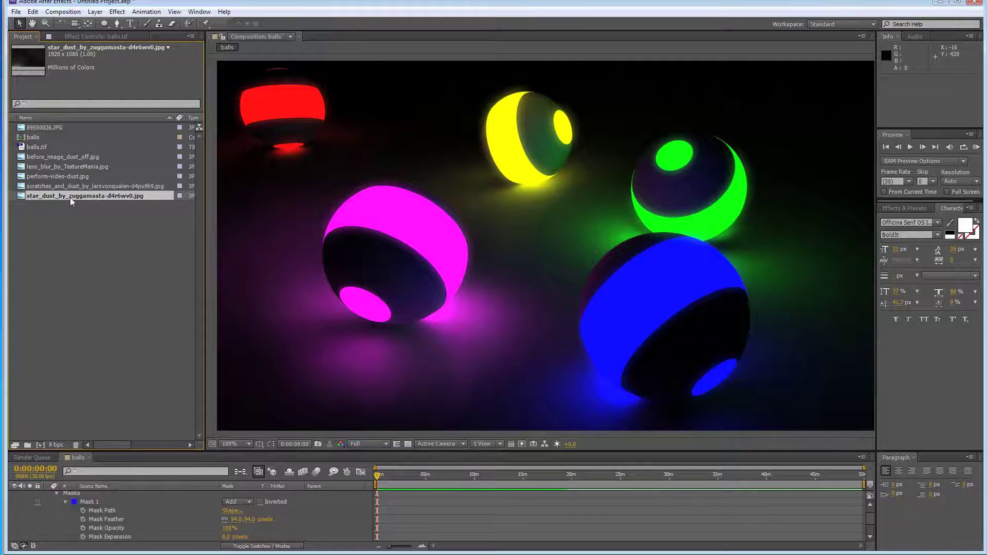
pyautogui.moveTo(70, 198); pyautogui.dragTo(125, 493)
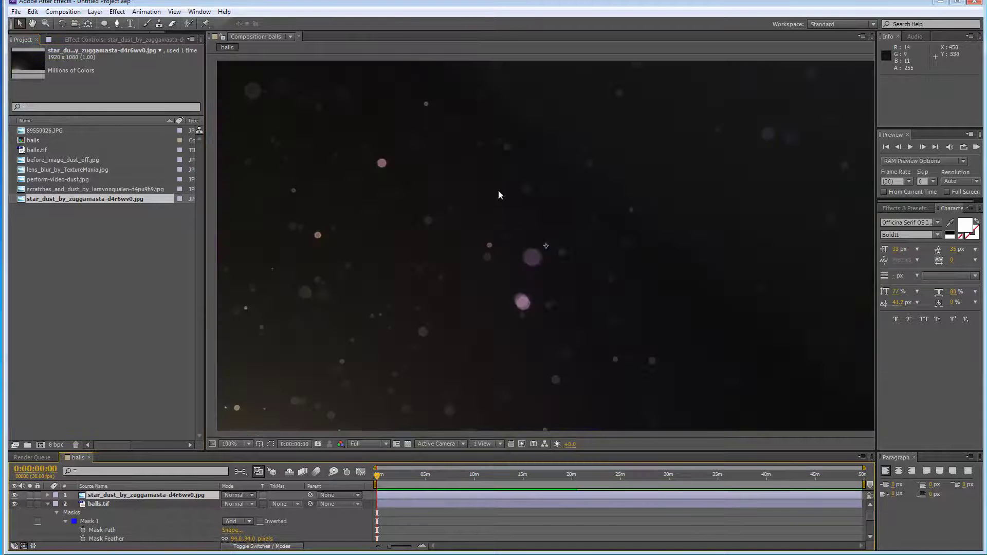
# Set the star_dust layer to Add mode and lower its Opacity to about 55%.
pyautogui.click(240, 496)
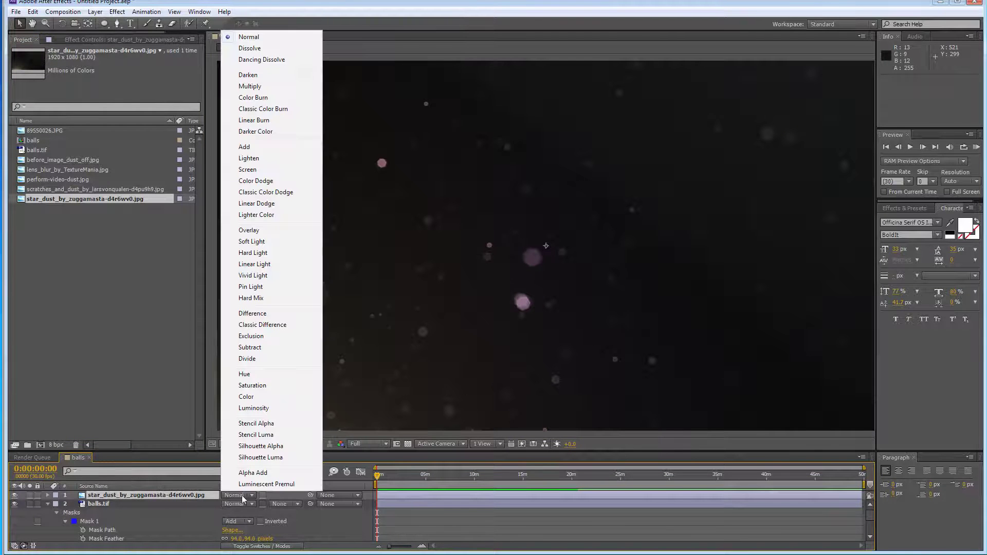
pyautogui.click(259, 150)
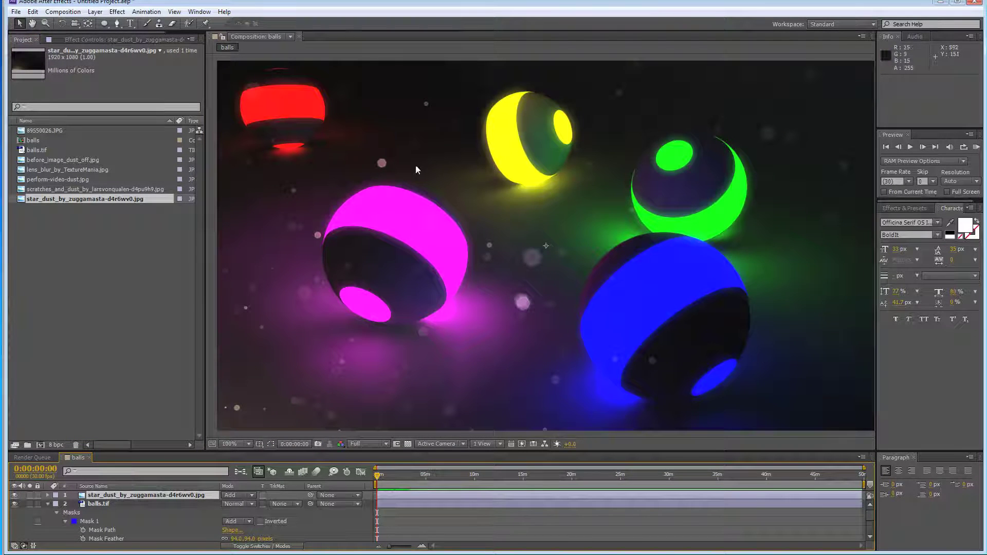
pyautogui.click(47, 504)
pyautogui.hotkey('ctrl', 'd')
pyautogui.click(48, 496)
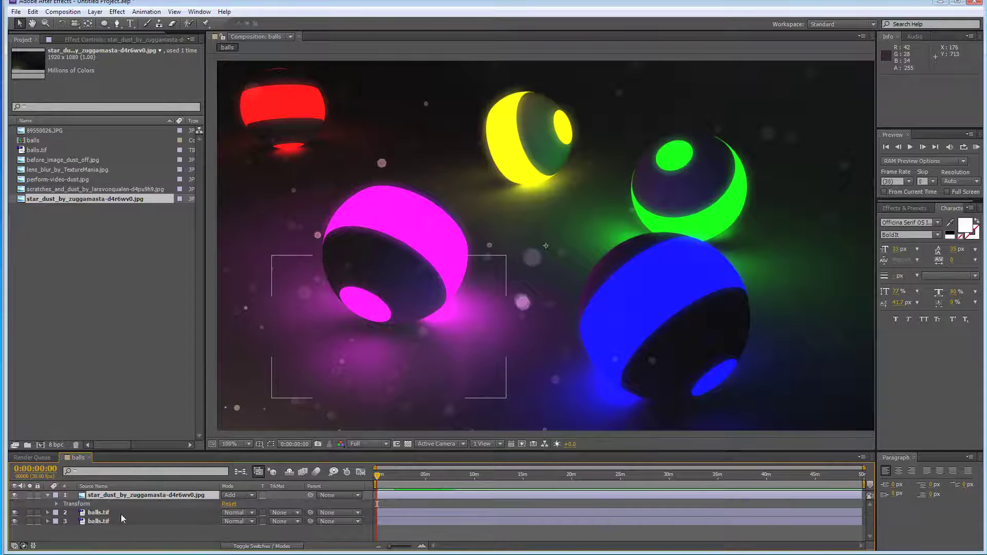
pyautogui.click(57, 504)
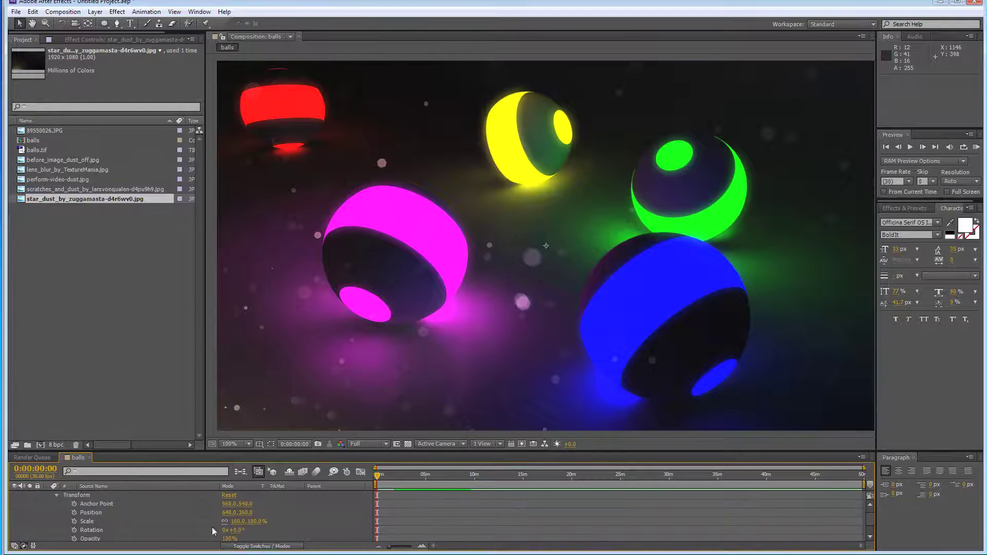
pyautogui.scroll(-2, 190, 532)
pyautogui.moveTo(229, 520); pyautogui.dragTo(206, 522)
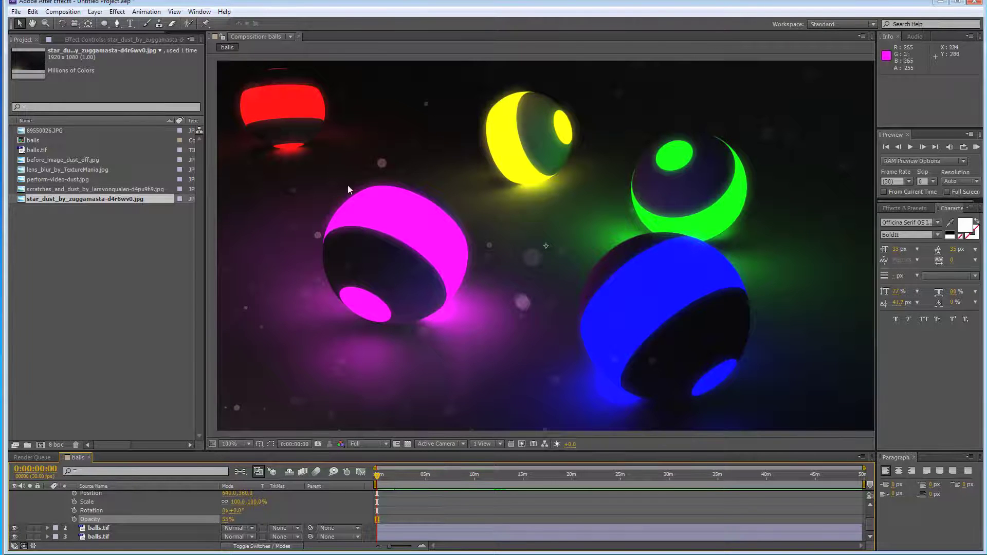
# Mask the star_dust layer with a large, heavily feathered ellipse.
pyautogui.click(105, 24)
pyautogui.moveTo(224, 78)
pyautogui.mouseDown()
pyautogui.moveTo(353, 210)
pyautogui.moveTo(584, 357)
pyautogui.moveTo(576, 375)
pyautogui.moveTo(570, 368)
pyautogui.mouseUp()
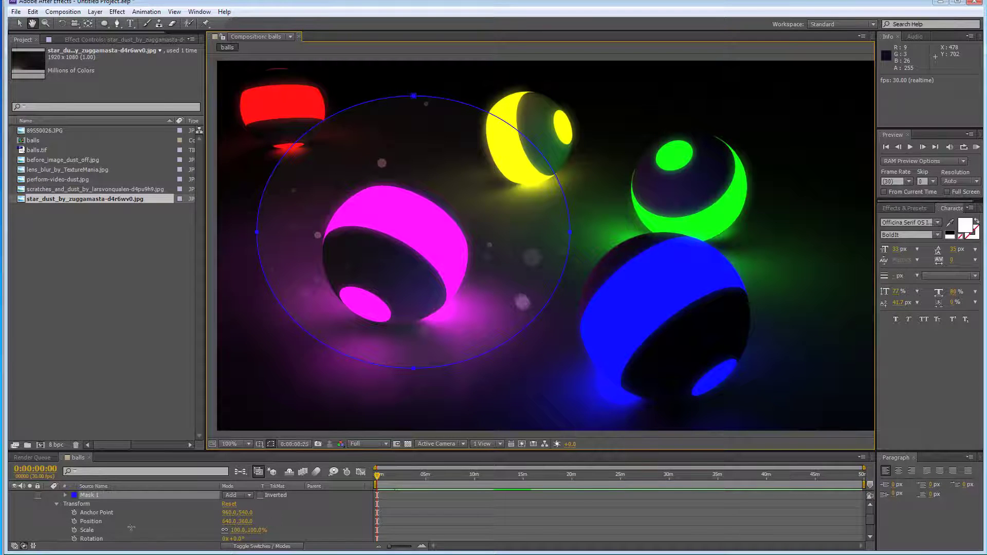
pyautogui.click(65, 495)
pyautogui.moveTo(236, 514); pyautogui.dragTo(265, 512)
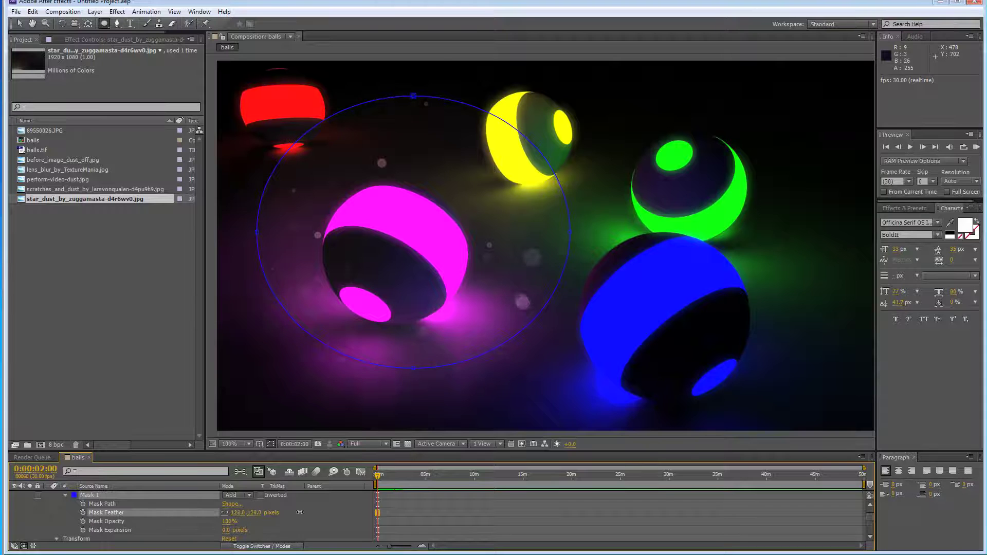
pyautogui.click(65, 494)
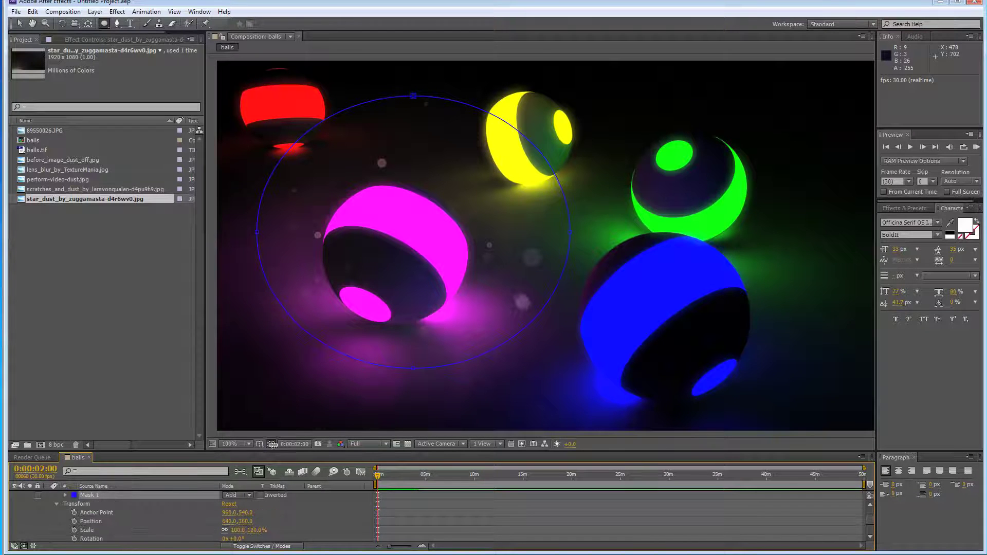
pyautogui.click(272, 444)
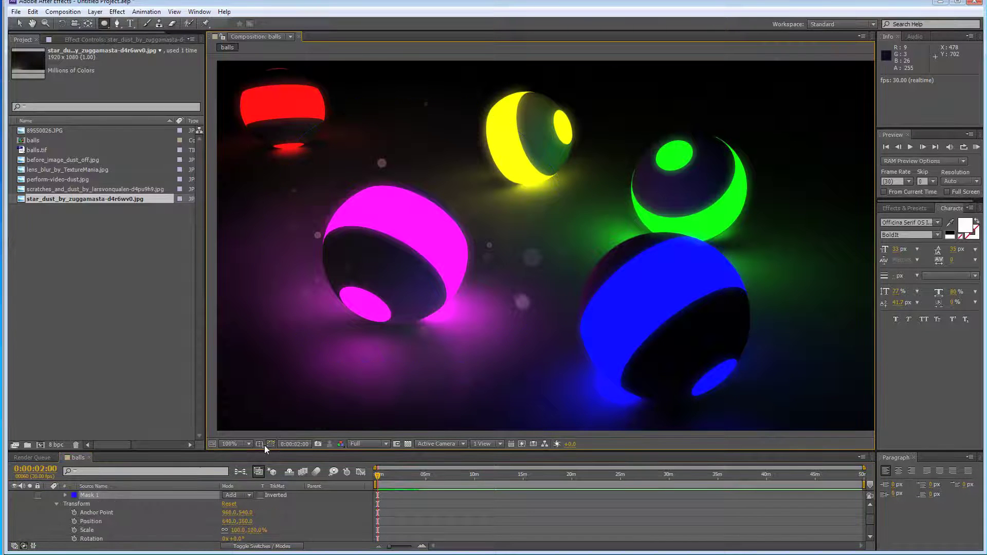
# Add perform-video-dust.jpg above the star dust layer and scale it to fill the composition.
pyautogui.click(20, 24)
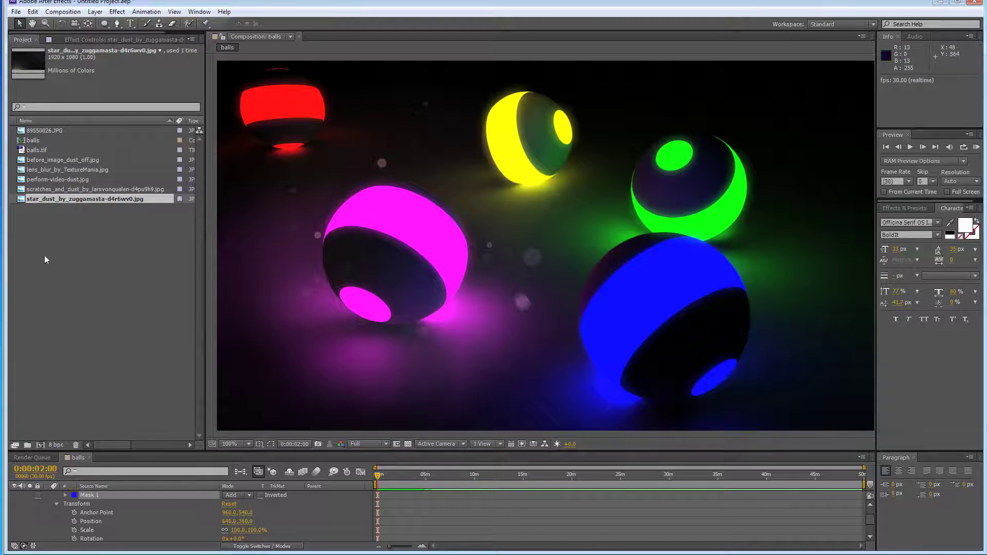
pyautogui.click(57, 179)
pyautogui.moveTo(57, 178); pyautogui.dragTo(107, 493)
pyautogui.moveTo(341, 383); pyautogui.dragTo(209, 431)
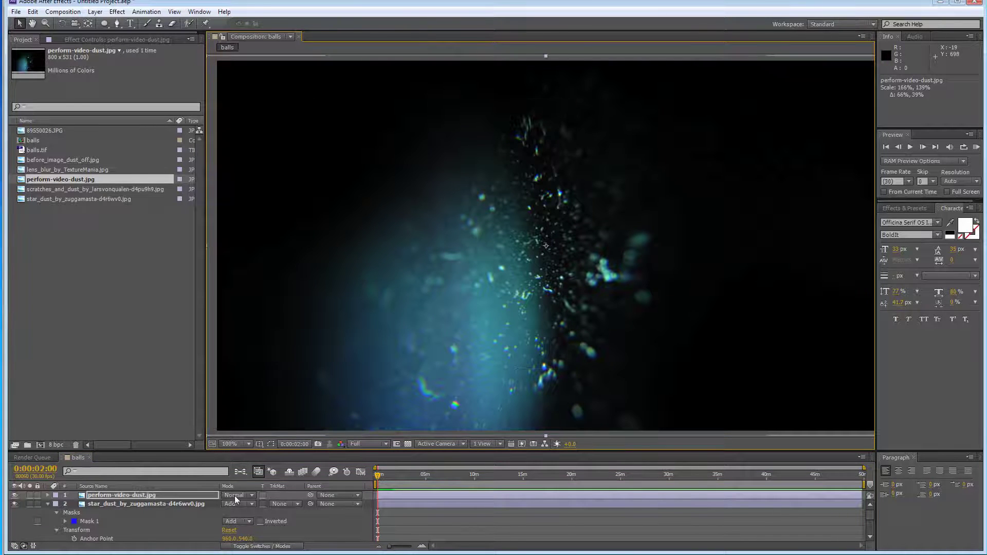
# Set perform-video-dust.jpg to Add mode, shift it toward the upper left, and fade it to 15% opacity.
pyautogui.click(234, 495)
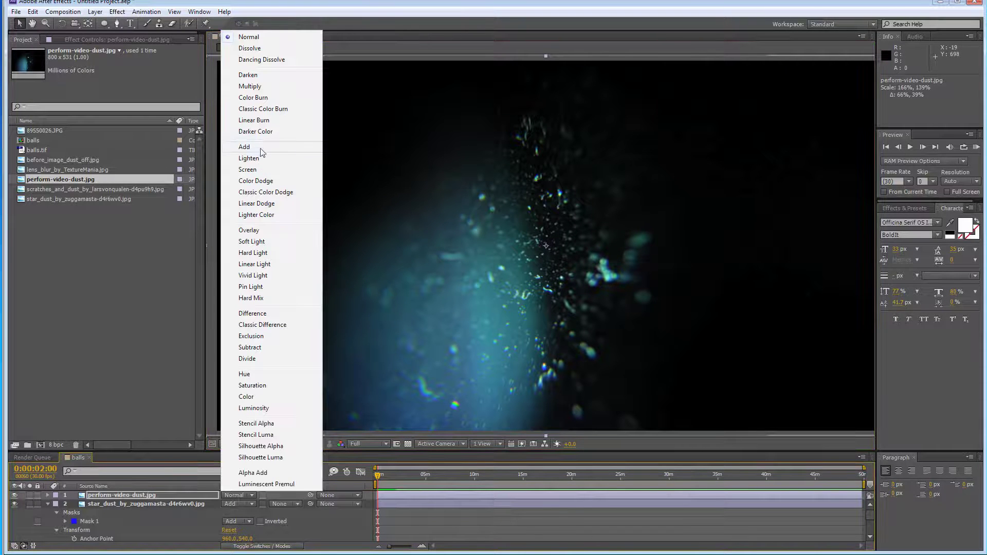
pyautogui.click(261, 149)
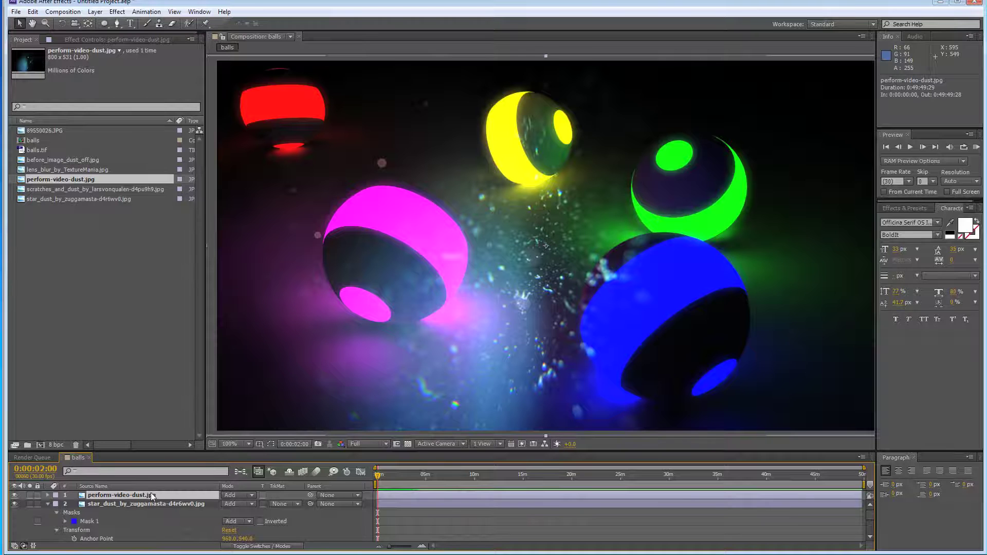
pyautogui.press('t')
pyautogui.moveTo(229, 504)
pyautogui.mouseDown()
pyautogui.moveTo(198, 508)
pyautogui.moveTo(211, 508)
pyautogui.mouseUp()
pyautogui.moveTo(554, 283); pyautogui.dragTo(436, 292)
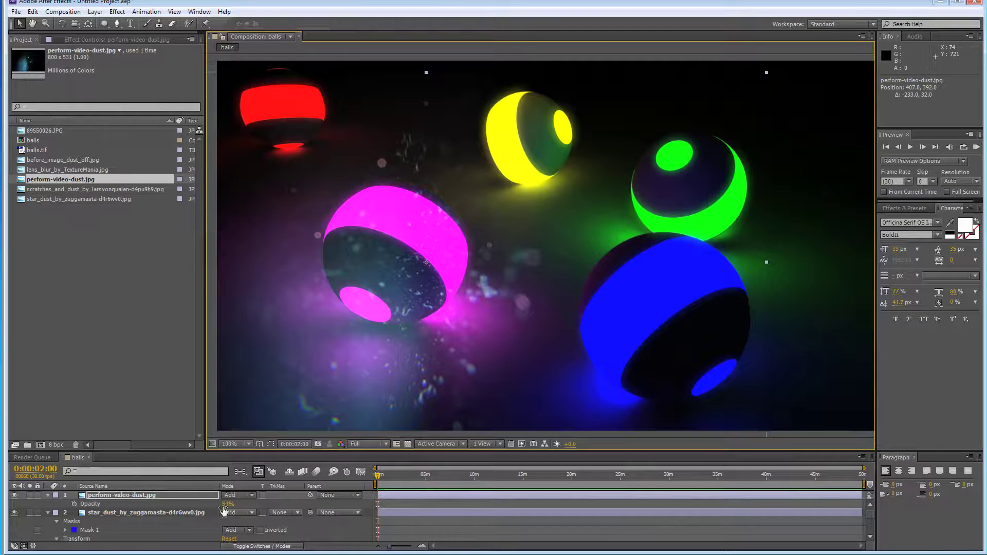
pyautogui.moveTo(226, 504); pyautogui.dragTo(209, 506)
# Add lens_blur_by_TextureMania.jpg on top in Add mode, shifted down and to the left.
pyautogui.click(70, 171)
pyautogui.moveTo(72, 201); pyautogui.dragTo(101, 497)
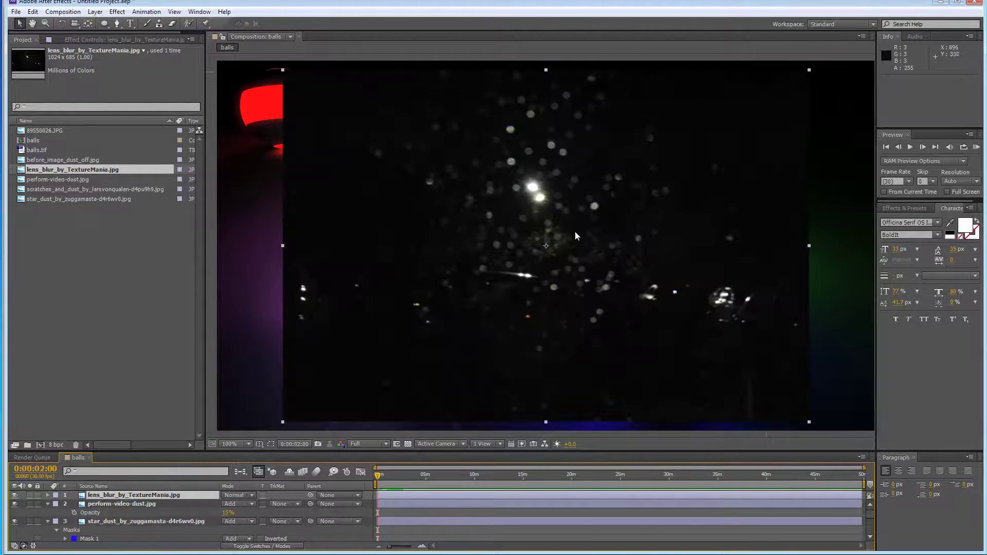
pyautogui.moveTo(576, 230); pyautogui.dragTo(469, 238)
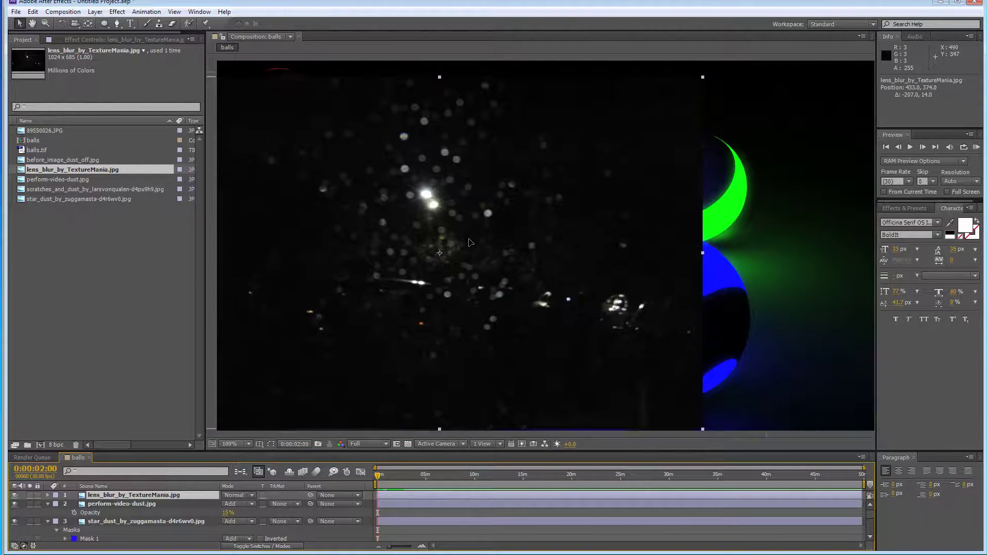
pyautogui.click(232, 496)
pyautogui.click(261, 146)
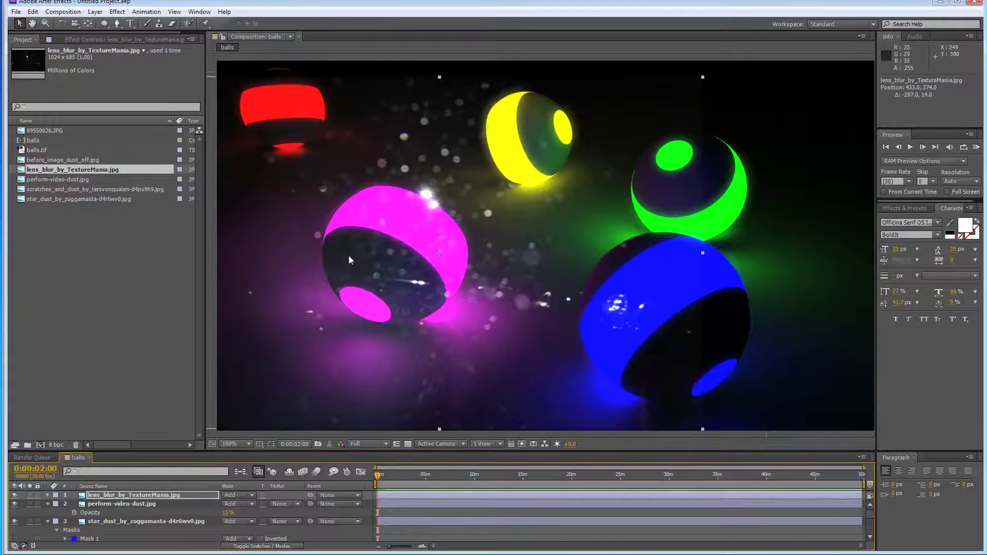
pyautogui.moveTo(434, 204)
pyautogui.mouseDown()
pyautogui.moveTo(408, 252)
pyautogui.moveTo(419, 229)
pyautogui.moveTo(520, 160)
pyautogui.moveTo(514, 172)
pyautogui.moveTo(422, 215)
pyautogui.mouseUp()
# Mask the lens_blur layer with an ellipse around the magenta sphere at 41% Mask Opacity.
pyautogui.click(103, 23)
pyautogui.press(',')
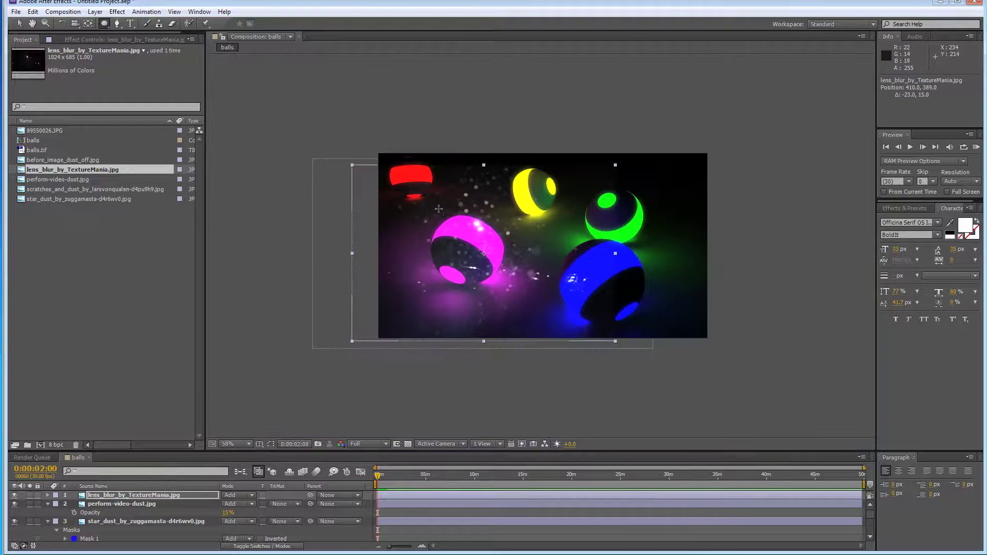
pyautogui.moveTo(389, 178); pyautogui.dragTo(571, 335)
pyautogui.press('space')
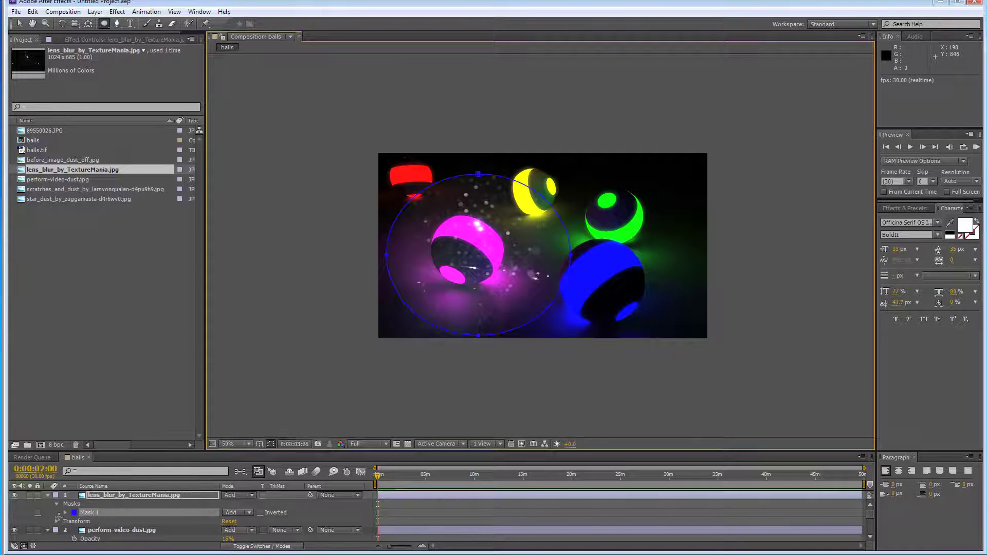
pyautogui.click(65, 513)
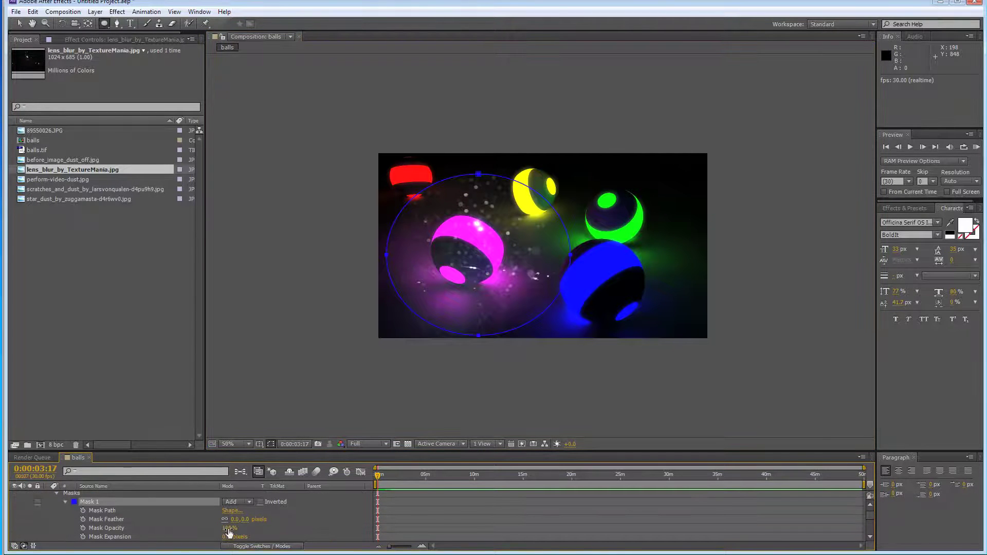
pyautogui.moveTo(228, 530); pyautogui.dragTo(256, 528)
pyautogui.press('/')
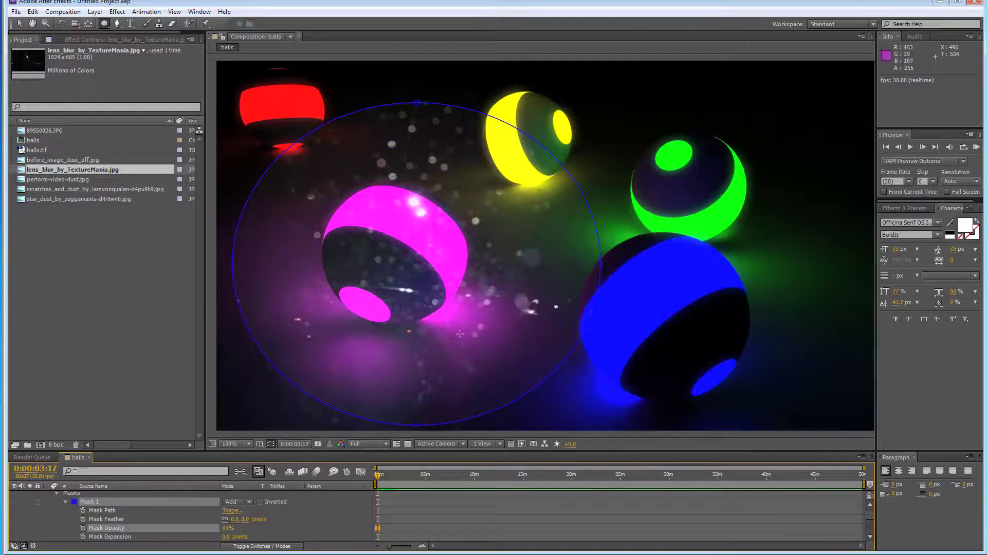
pyautogui.click(19, 24)
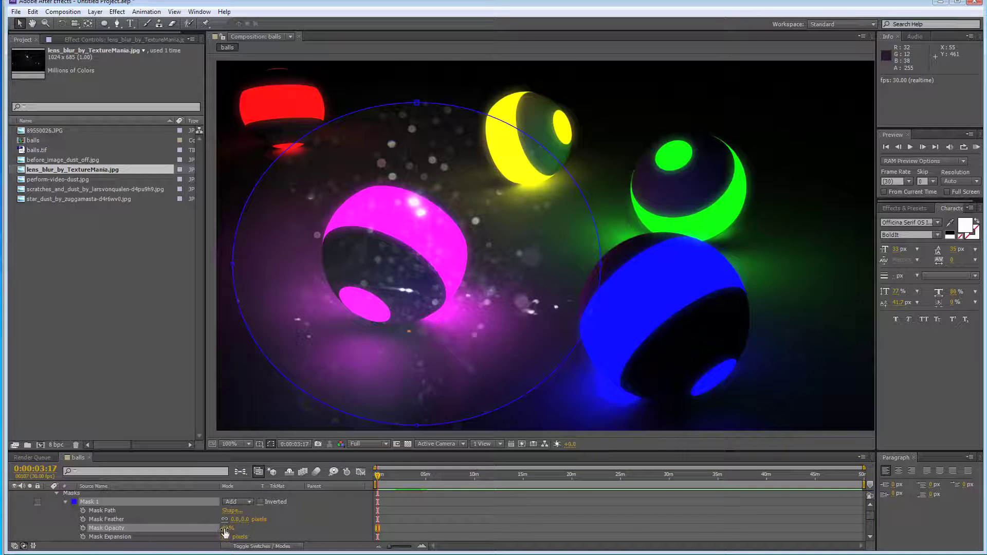
pyautogui.moveTo(225, 531); pyautogui.dragTo(197, 530)
pyautogui.click(272, 444)
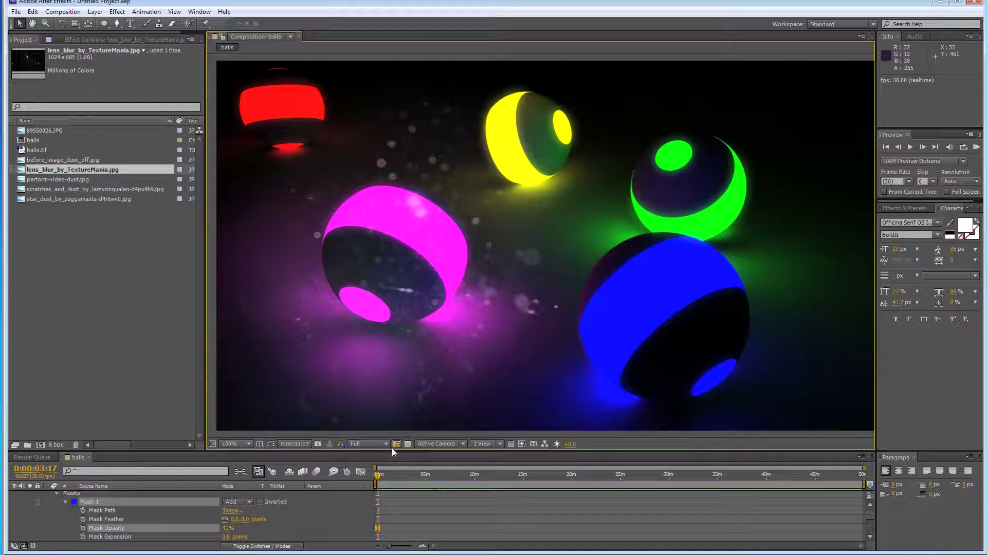
# Shrink the Timeline and Project panels to widen the viewer, then re-enlarge the timeline for mask properties.
pyautogui.moveTo(394, 451); pyautogui.dragTo(394, 525)
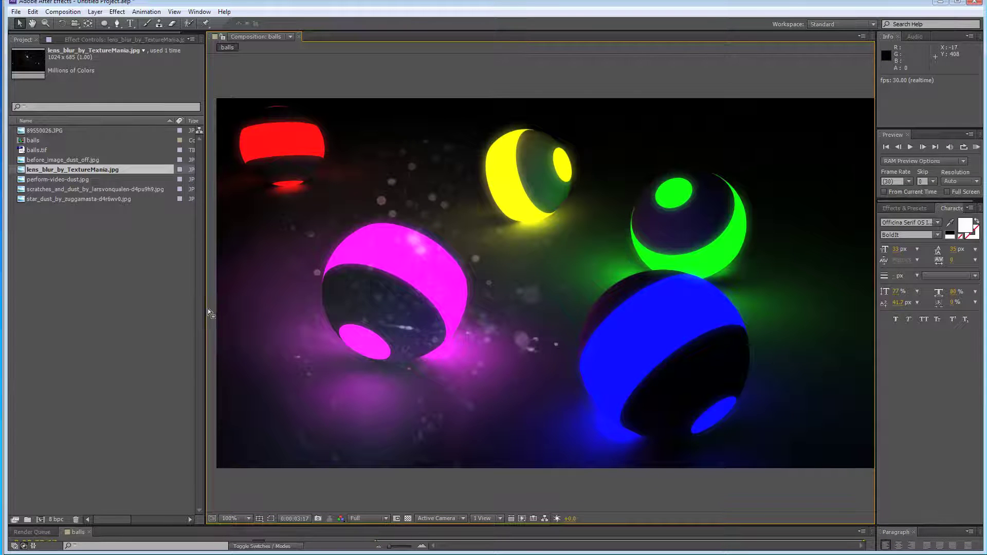
pyautogui.moveTo(205, 308); pyautogui.dragTo(129, 311)
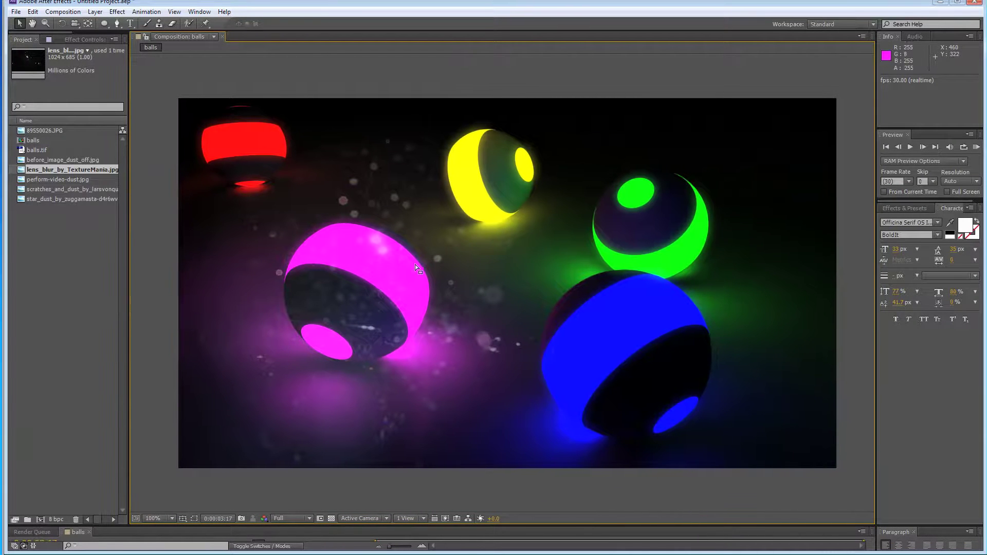
pyautogui.click(32, 23)
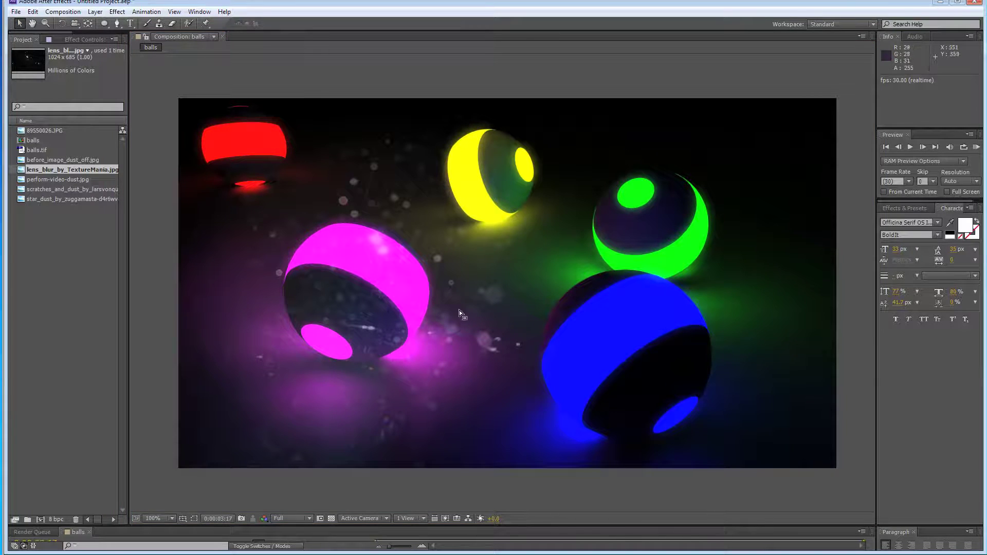
pyautogui.moveTo(466, 312); pyautogui.dragTo(487, 299)
pyautogui.press('v')
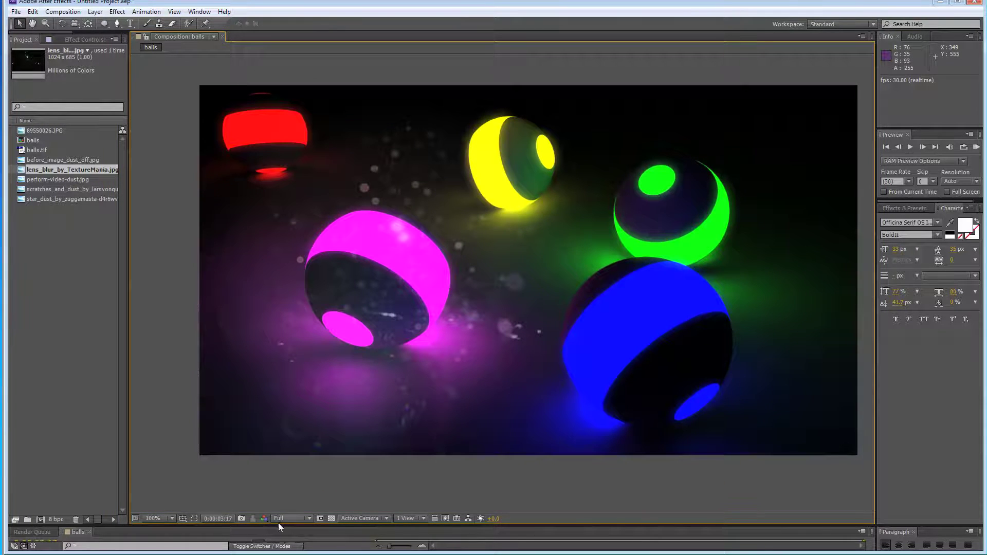
pyautogui.moveTo(280, 525); pyautogui.dragTo(279, 466)
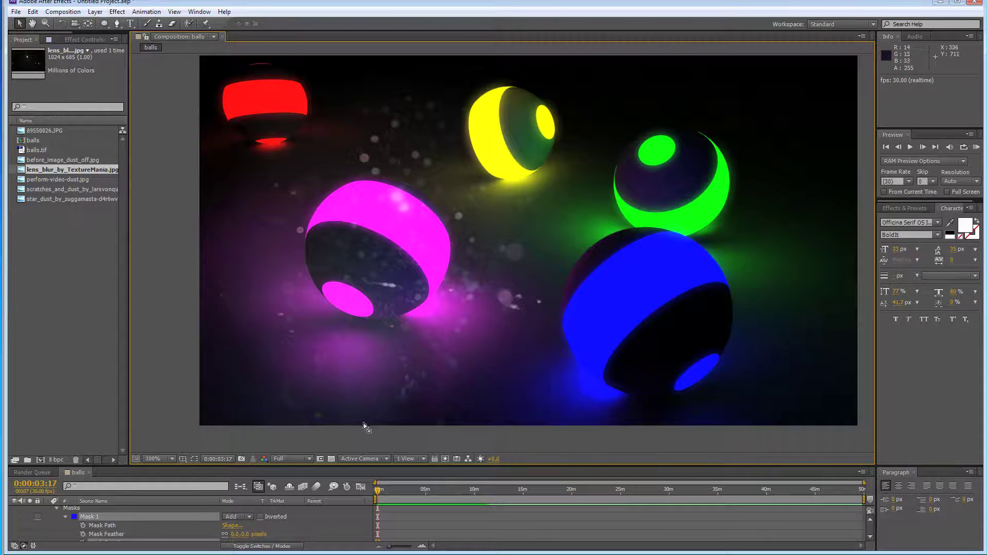
pyautogui.moveTo(360, 466); pyautogui.dragTo(369, 443)
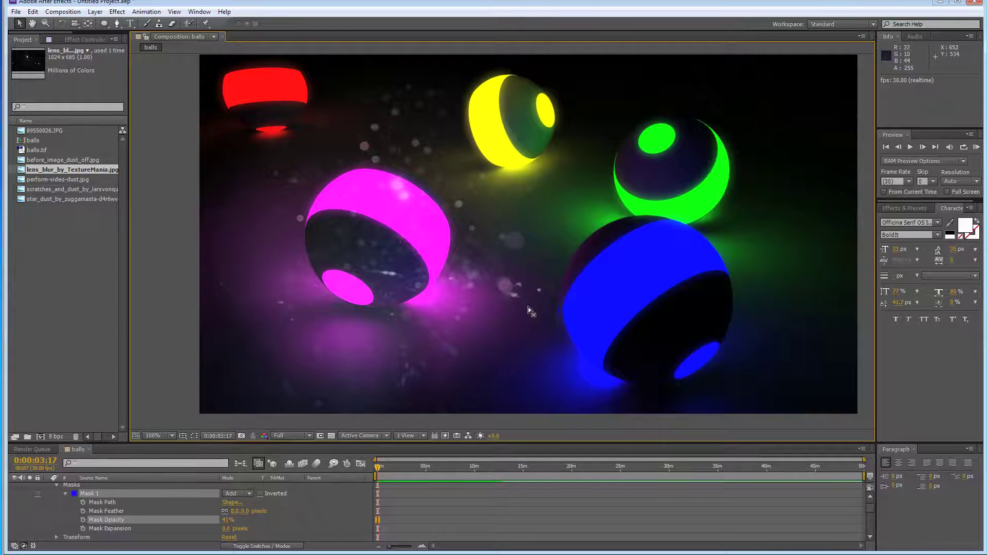
# Open Effect Controls for balls.tif and drag the Levels gamma slider to rebalance the spheres' brightness.
pyautogui.click(56, 486)
pyautogui.click(66, 504)
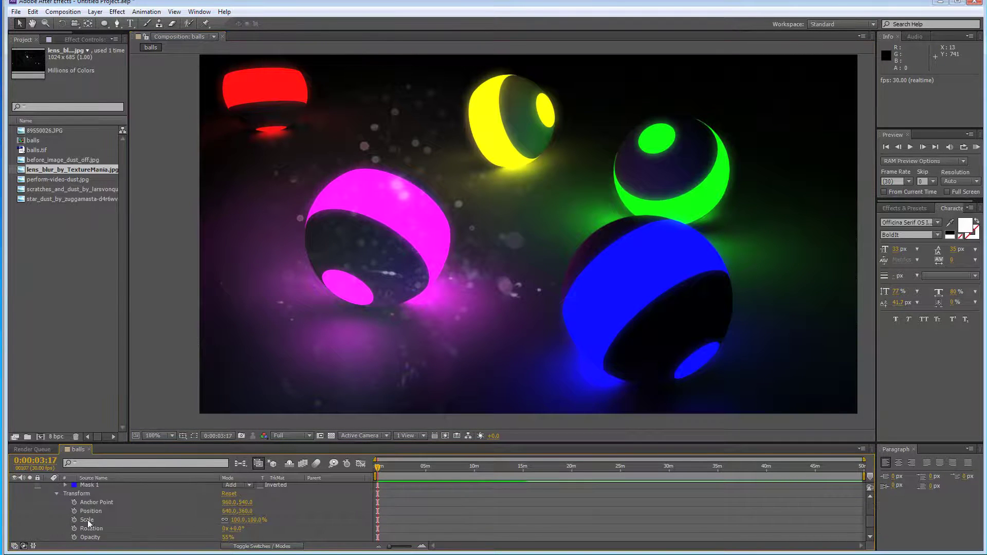
pyautogui.scroll(-2, 87, 520)
pyautogui.click(98, 537)
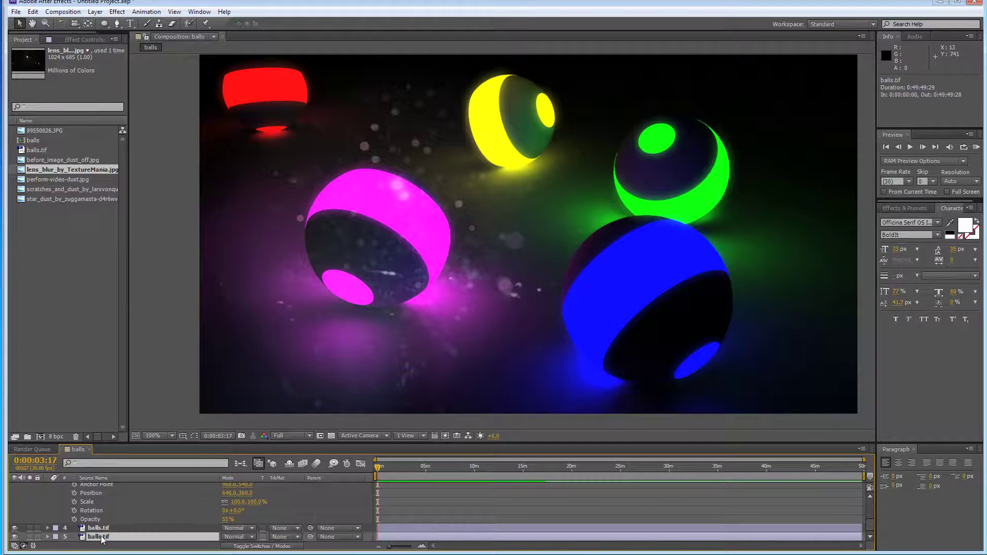
pyautogui.click(69, 39)
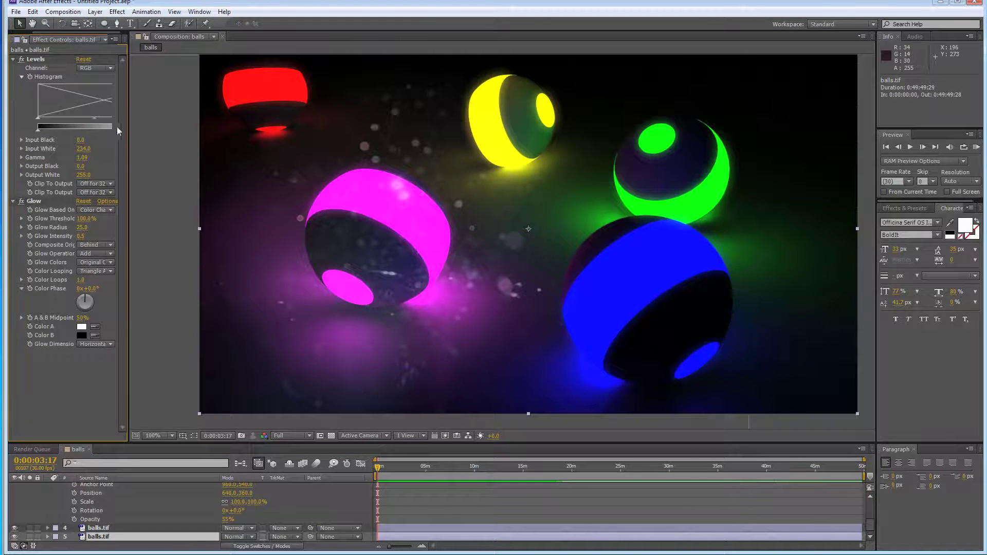
pyautogui.moveTo(130, 125); pyautogui.dragTo(163, 125)
pyautogui.moveTo(93, 119)
pyautogui.mouseDown()
pyautogui.moveTo(77, 119)
pyautogui.moveTo(111, 120)
pyautogui.moveTo(95, 122)
pyautogui.moveTo(103, 122)
pyautogui.mouseUp()
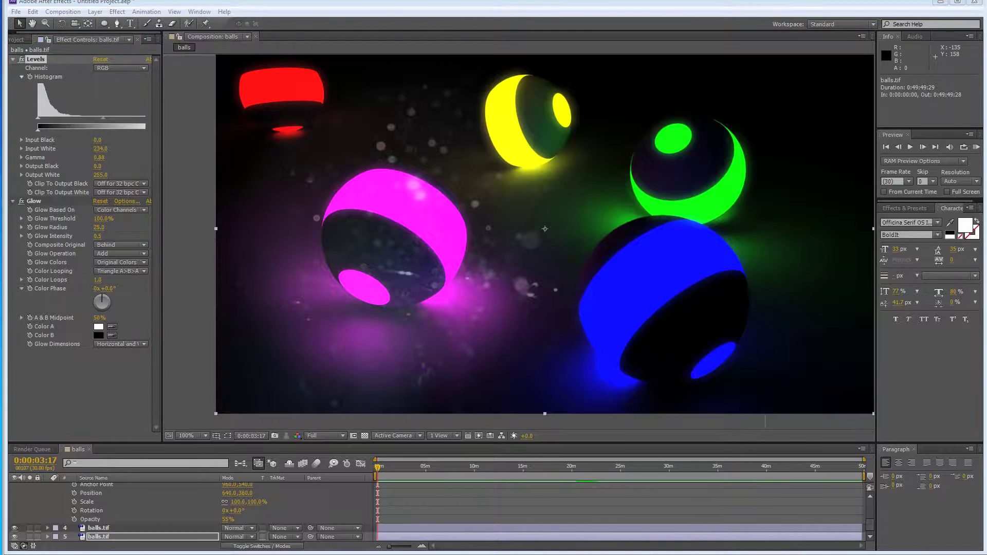
pyautogui.hotkey('alt', 'Tab')
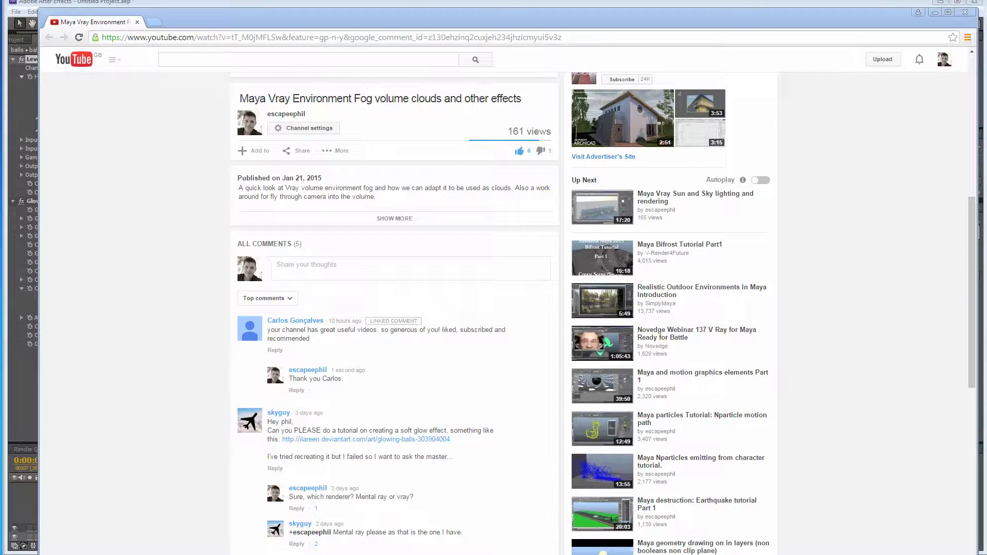
# Move the YouTube browser window aside, then minimize it to bring After Effects back.
pyautogui.moveTo(409, 20); pyautogui.dragTo(391, 2)
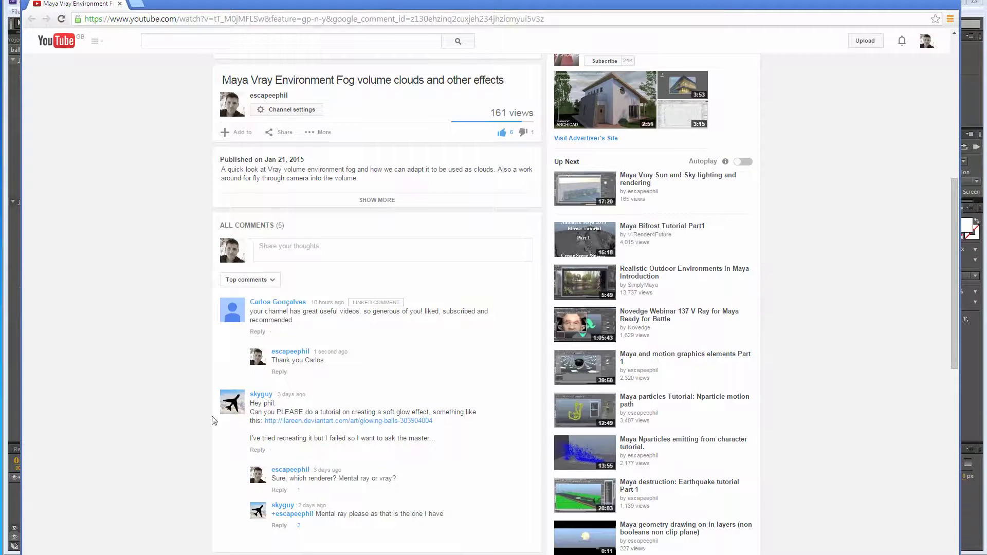
pyautogui.press('super+Down')
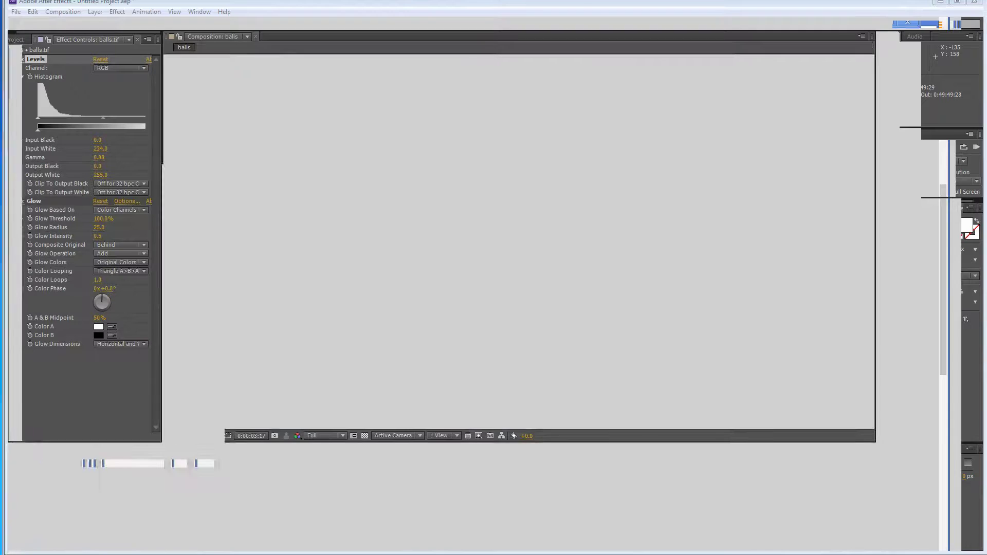
# Close Maya's Render View and Outliner, and uncheck Final Gathering in Render Settings.
pyautogui.click(941, 2)
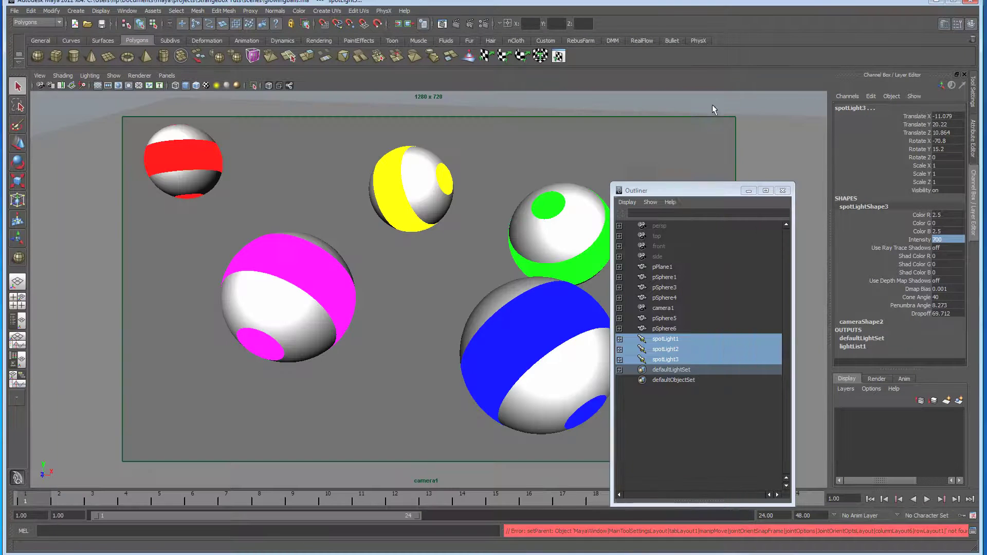
pyautogui.click(733, 96)
pyautogui.moveTo(683, 191); pyautogui.dragTo(712, 153)
pyautogui.click(795, 149)
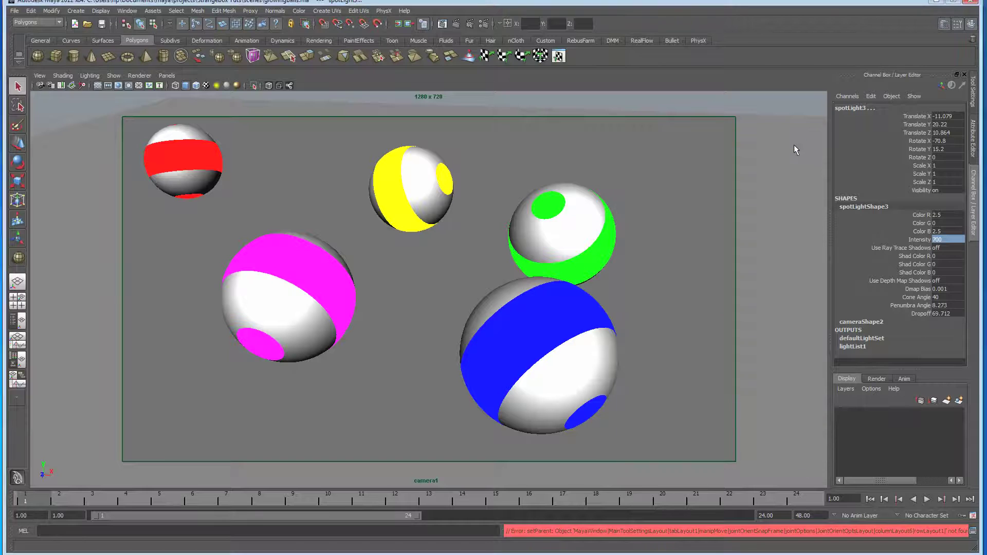
pyautogui.click(484, 24)
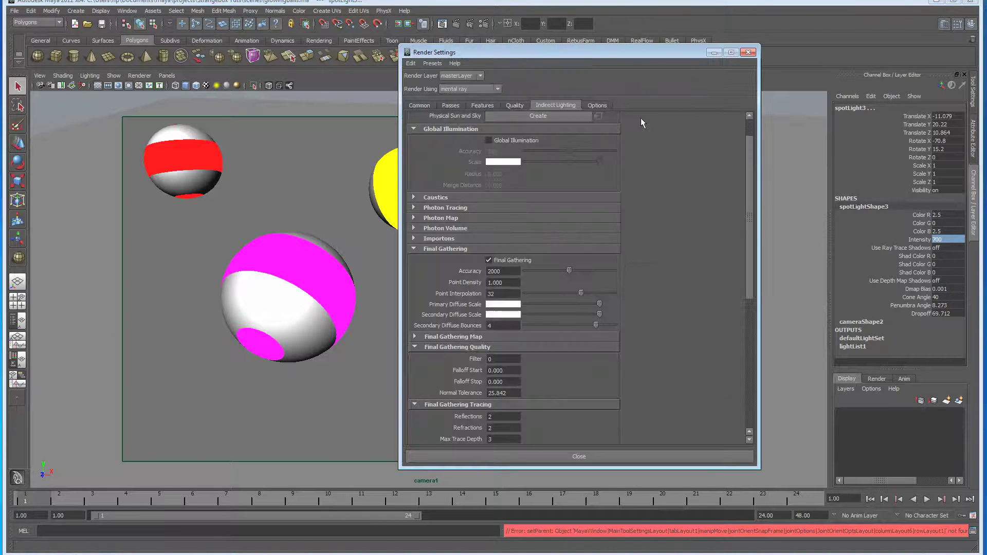
pyautogui.click(513, 260)
pyautogui.click(467, 457)
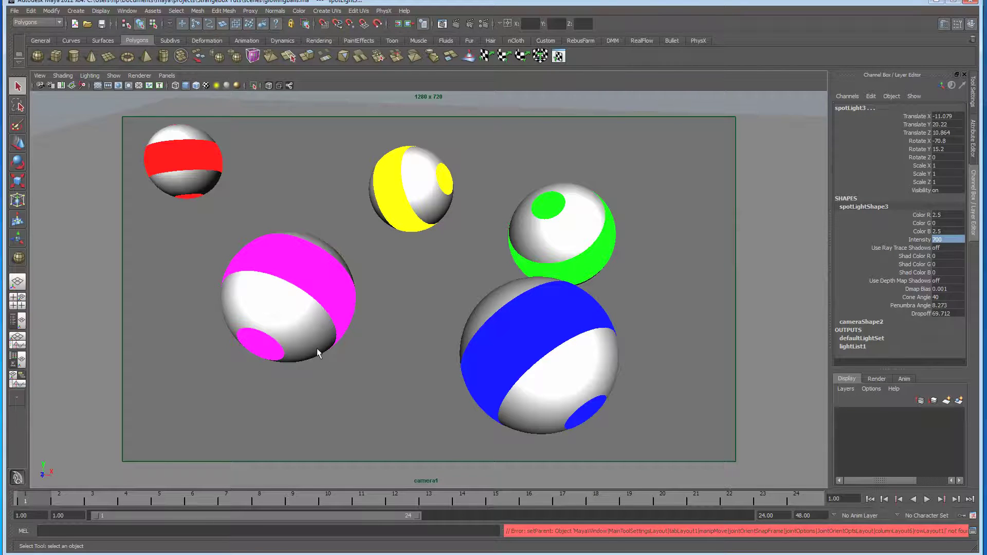
# Select the magenta-striped sphere, pSphere2, in the camera1 viewport.
pyautogui.click(301, 271)
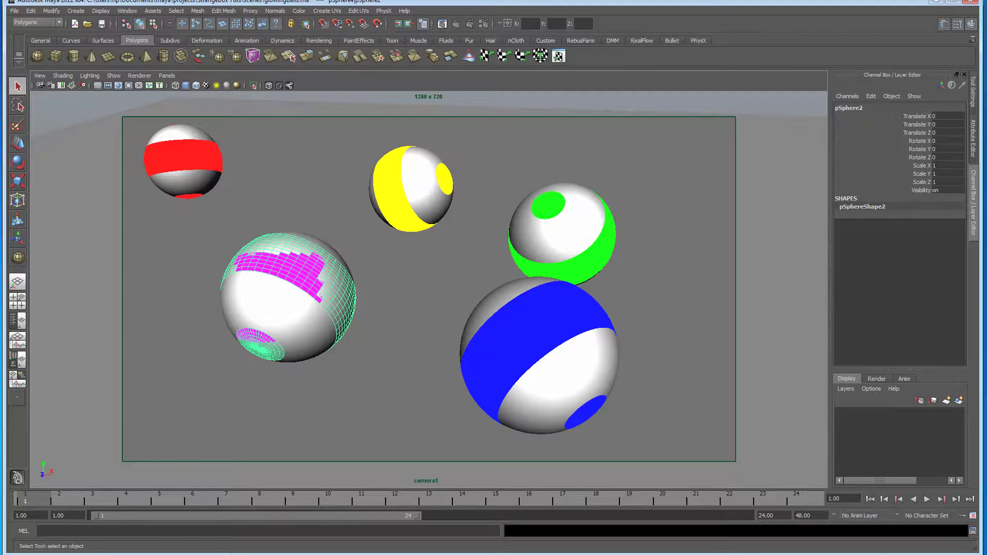
# Create an Incandescence render pass in the Render Settings Passes tab.
pyautogui.click(484, 24)
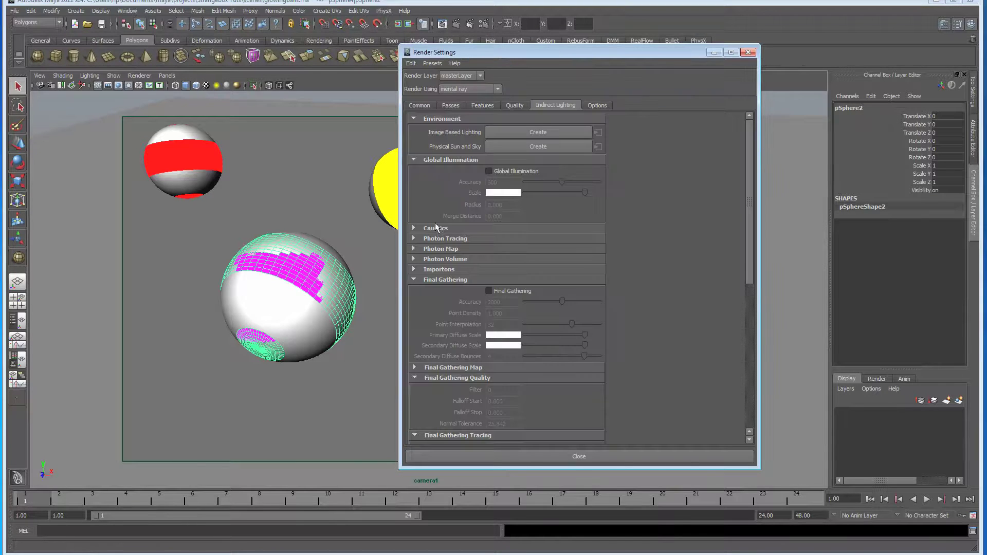
pyautogui.click(456, 105)
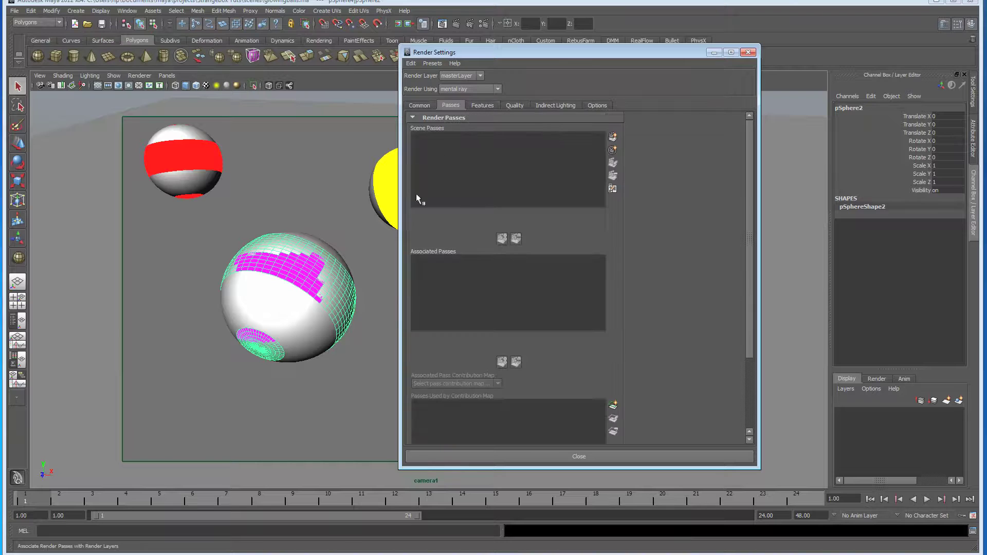
pyautogui.click(613, 137)
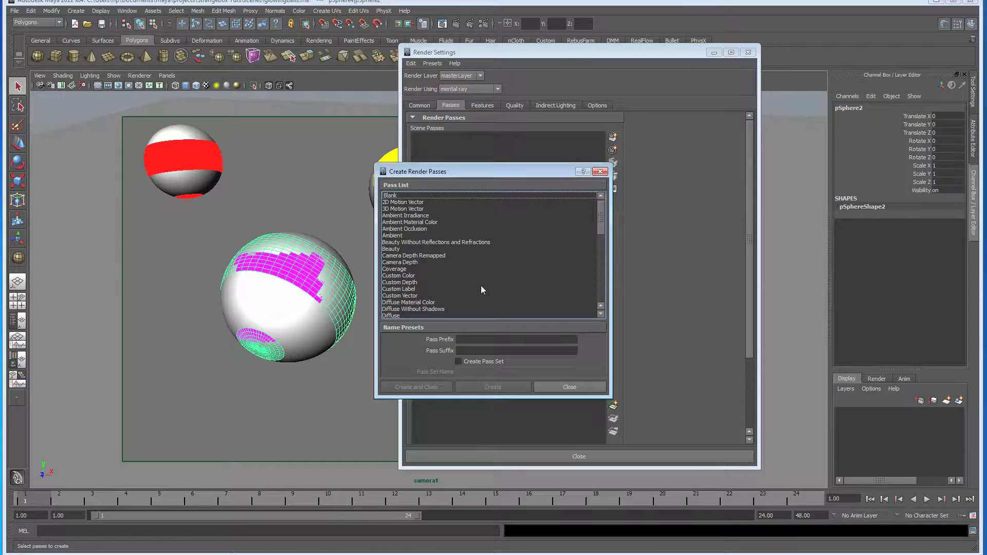
pyautogui.moveTo(597, 224); pyautogui.dragTo(599, 261)
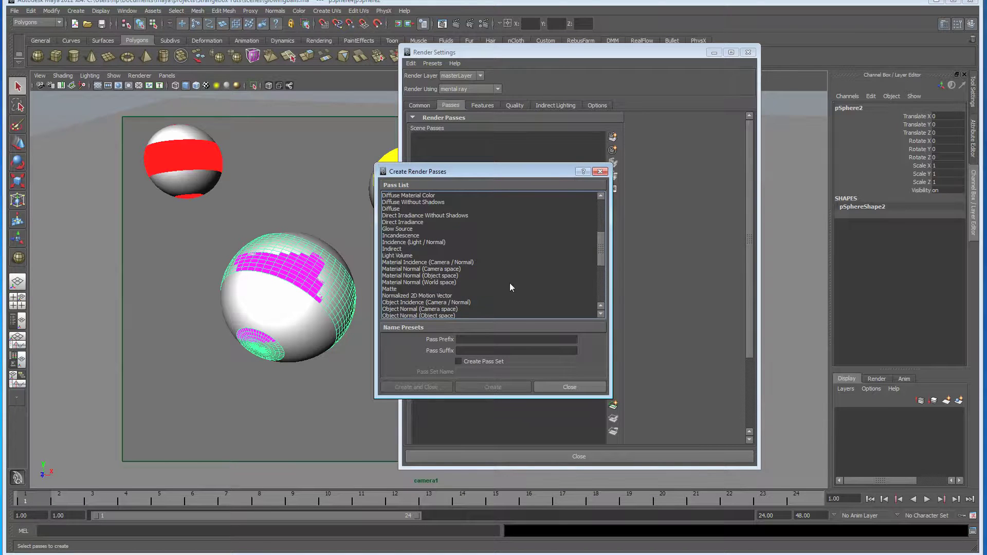
pyautogui.scroll(-6, 458, 270)
pyautogui.scroll(5, 427, 308)
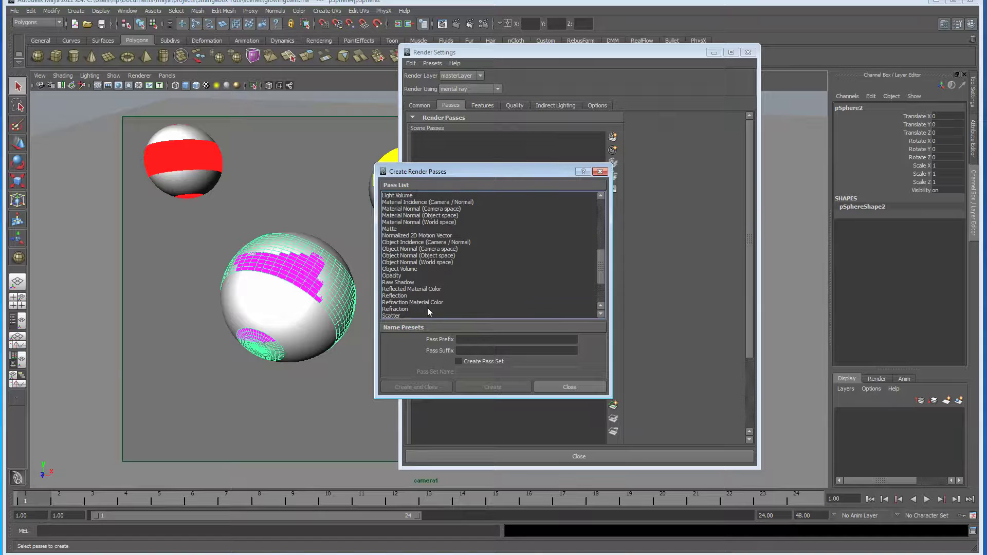
pyautogui.scroll(2, 436, 301)
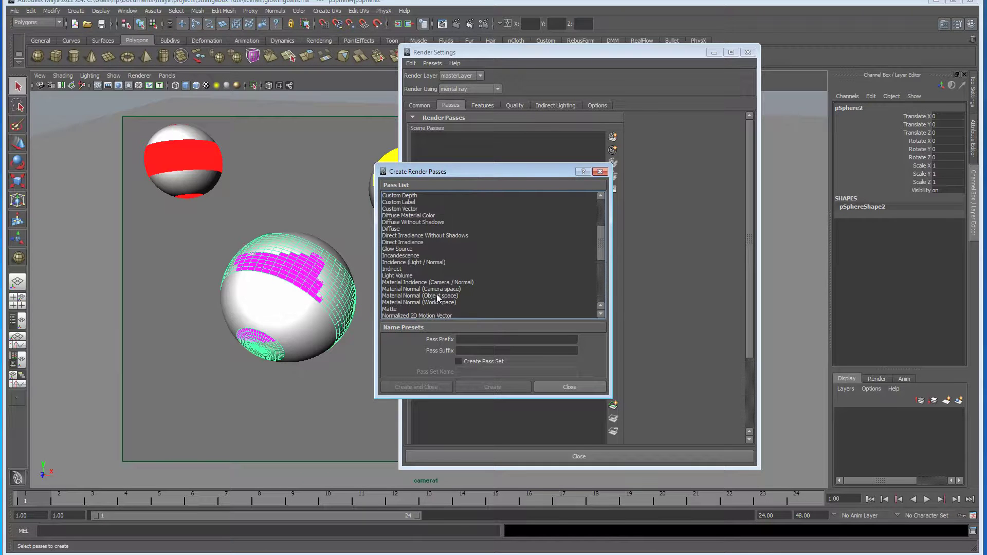
pyautogui.click(416, 263)
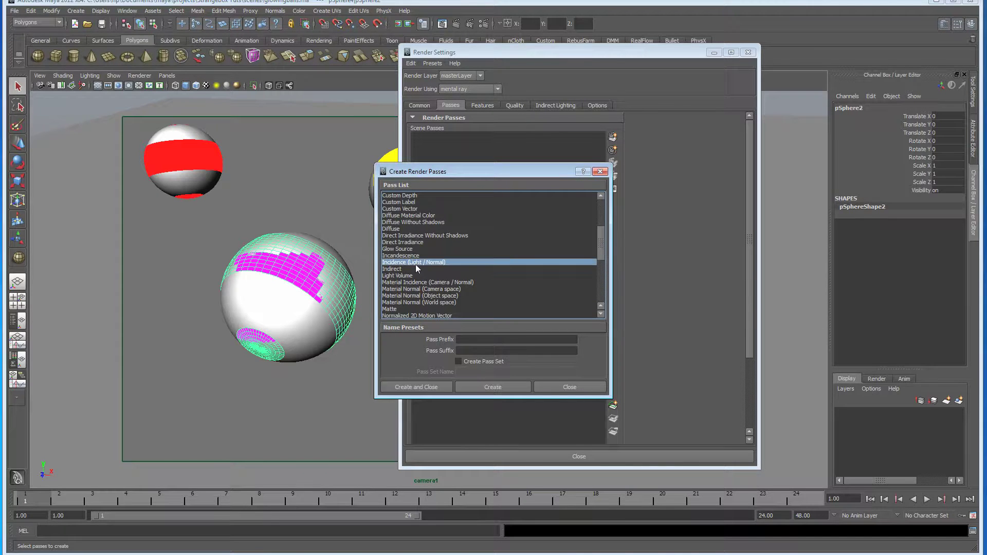
pyautogui.scroll(1, 450, 280)
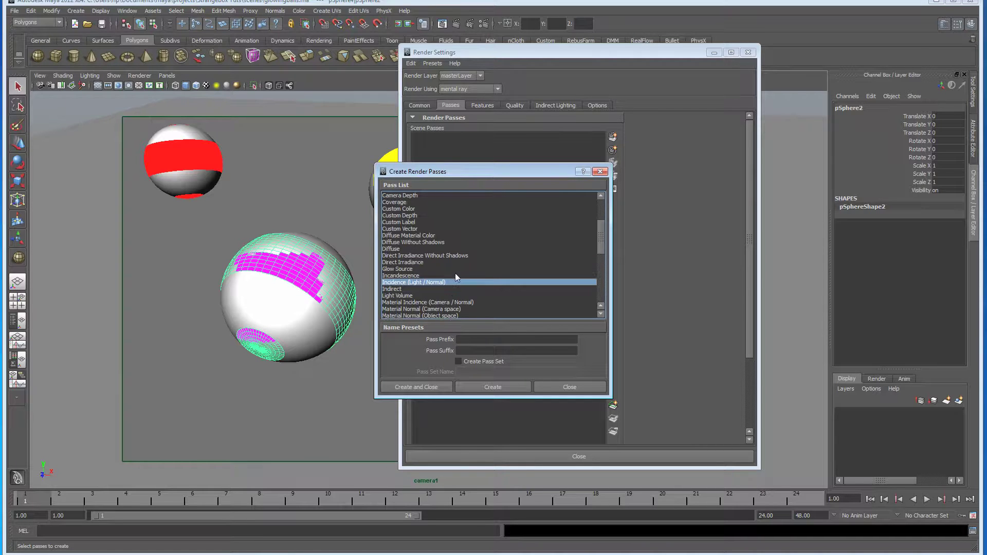
pyautogui.click(424, 276)
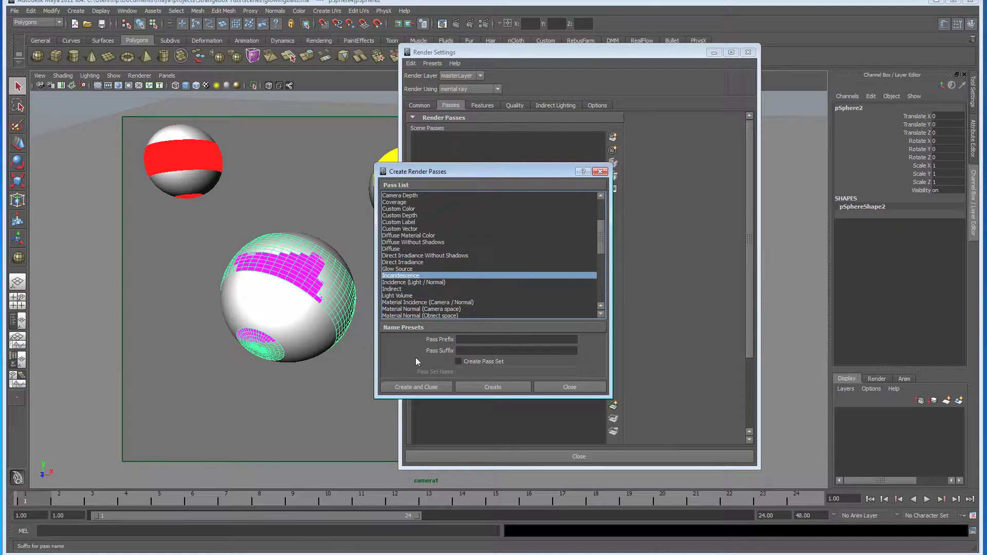
pyautogui.click(417, 387)
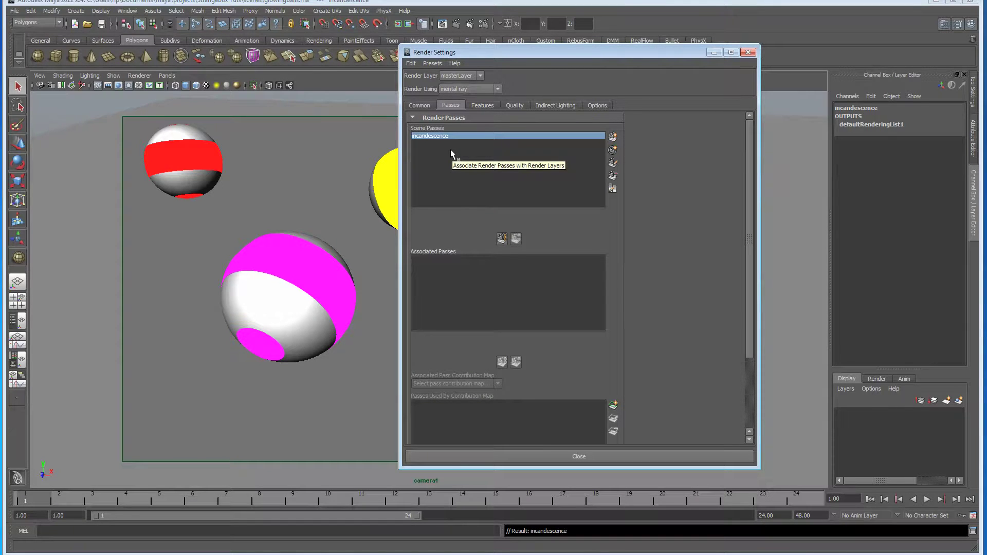
# Associate the incandescence pass with the render layer and render the current frame.
pyautogui.click(502, 239)
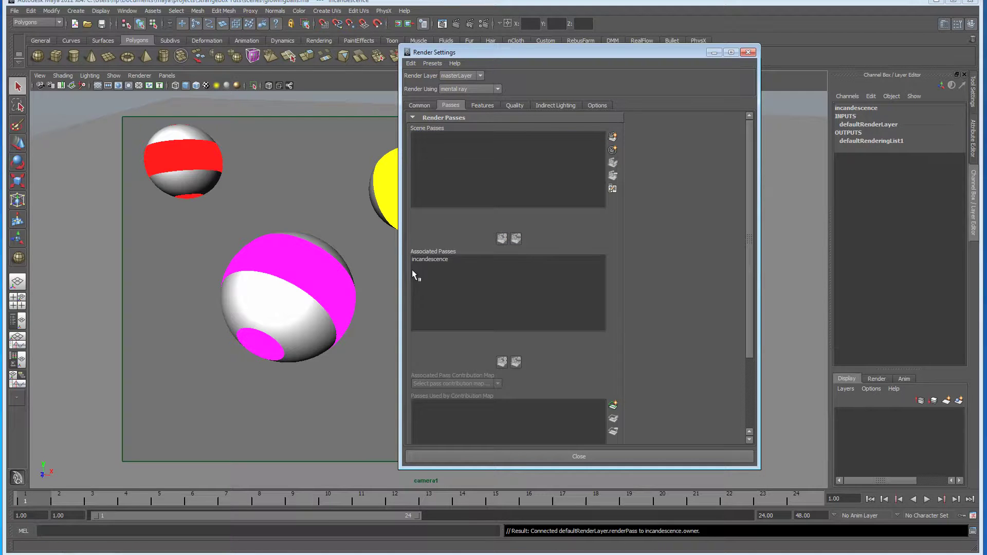
pyautogui.click(452, 260)
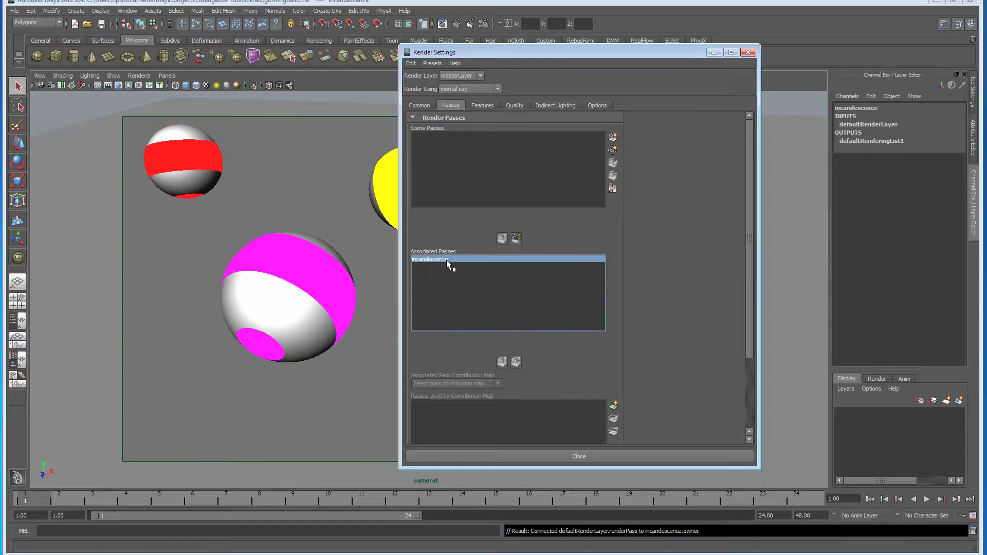
pyautogui.click(516, 239)
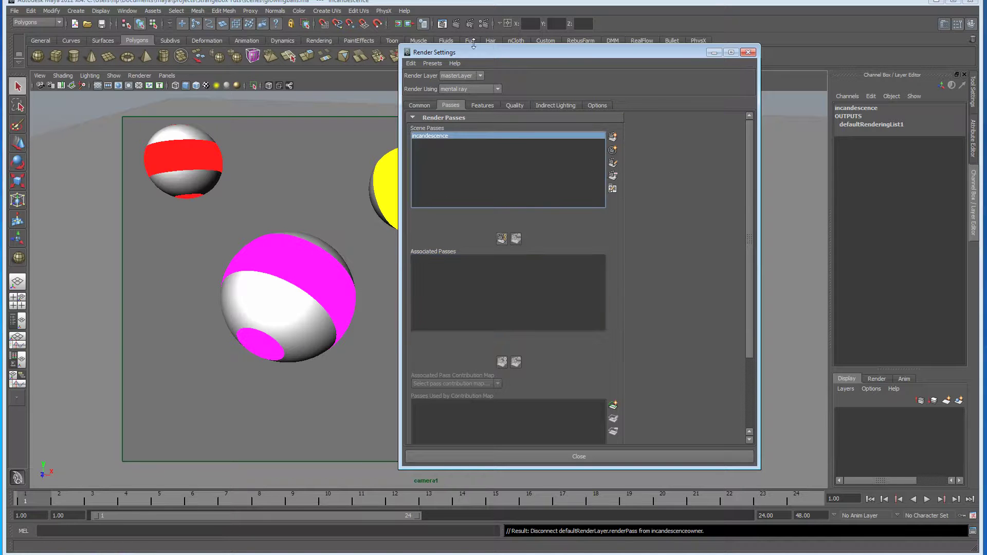
pyautogui.click(398, 24)
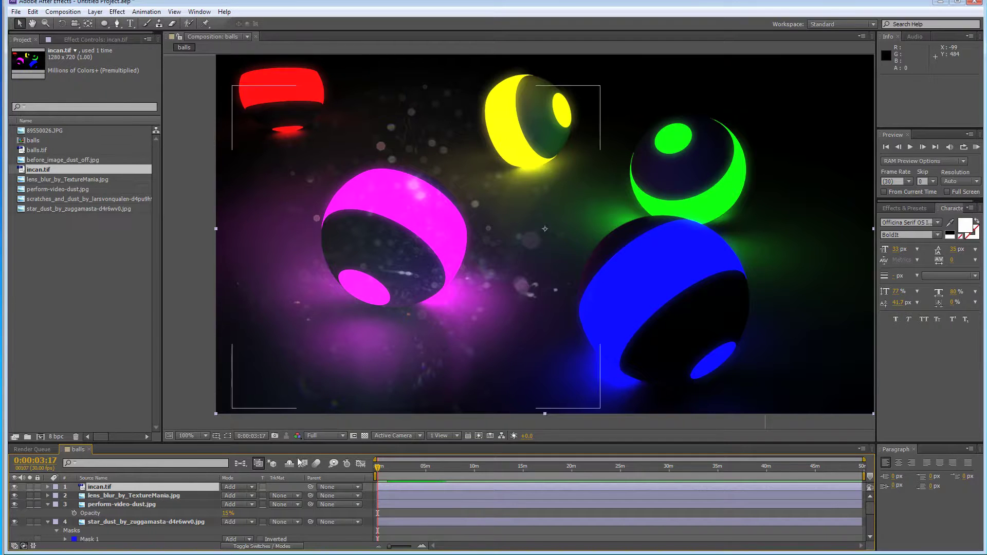
# Apply Levels to incan.tif with gamma 0.63 and input white 246.
pyautogui.click(117, 12)
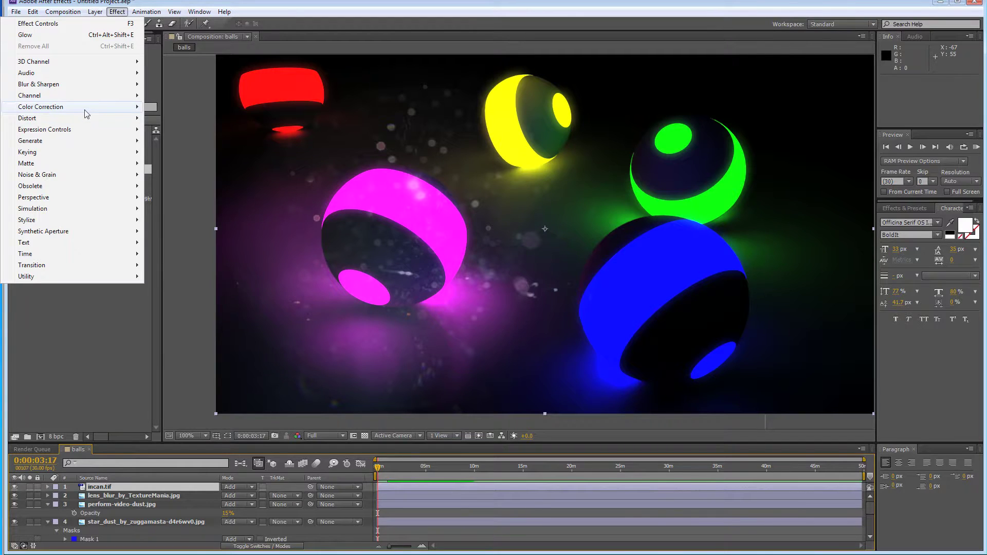
pyautogui.moveTo(88, 108)
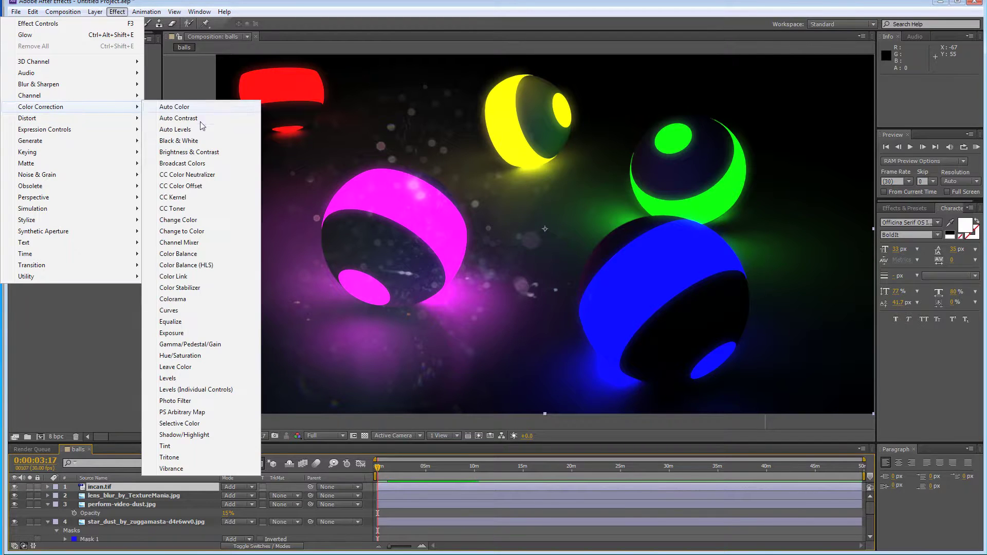
pyautogui.click(185, 378)
pyautogui.moveTo(104, 118); pyautogui.dragTo(80, 118)
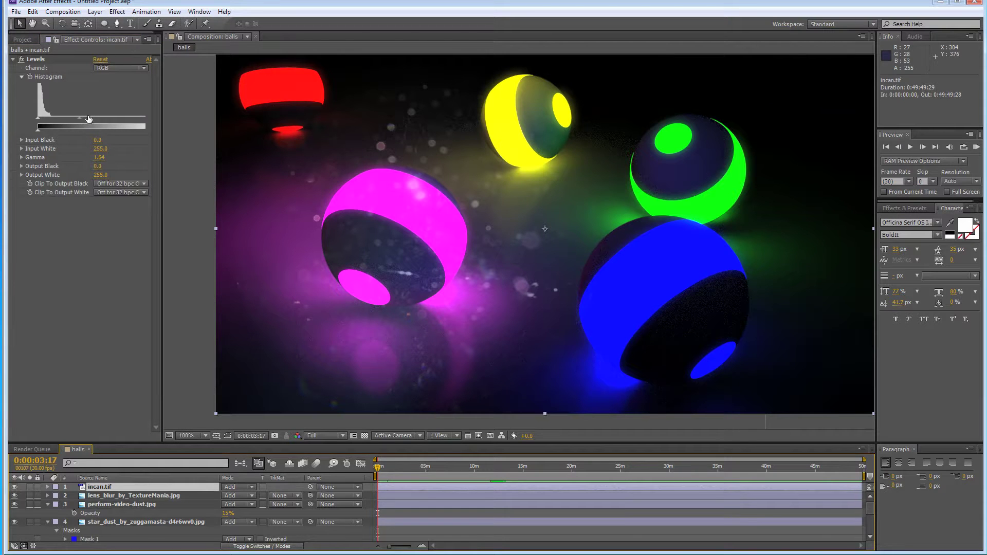
pyautogui.moveTo(79, 118); pyautogui.dragTo(109, 118)
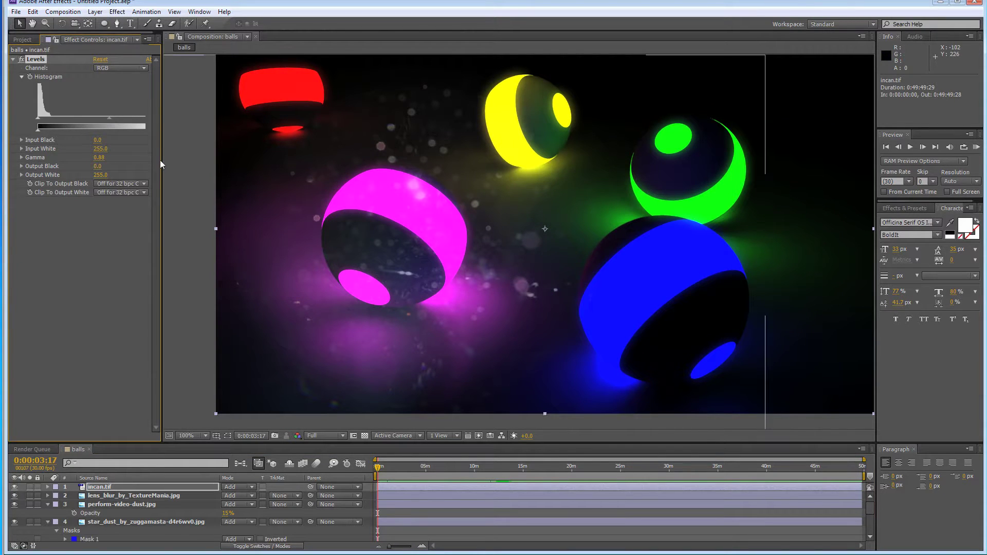
pyautogui.moveTo(157, 165); pyautogui.dragTo(268, 163)
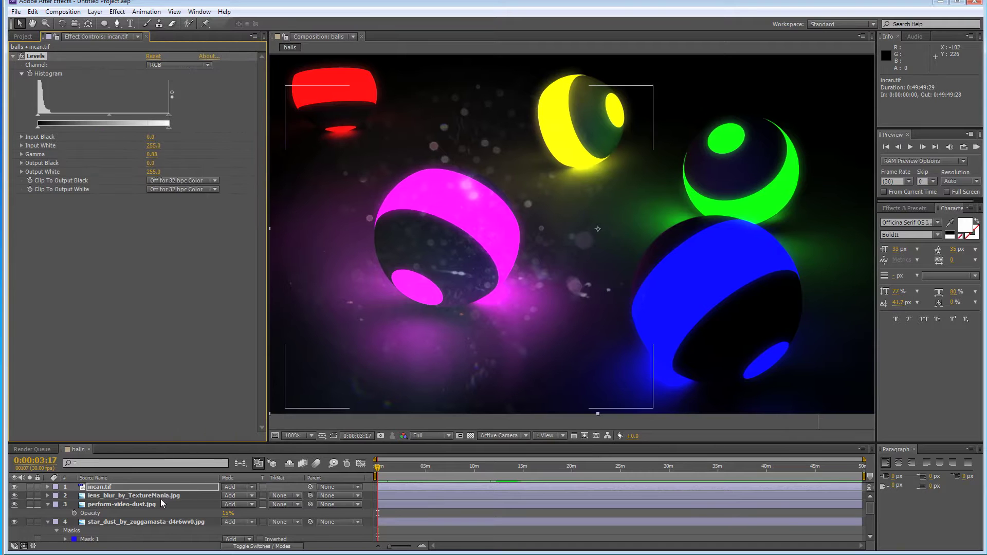
pyautogui.moveTo(169, 125); pyautogui.dragTo(122, 130)
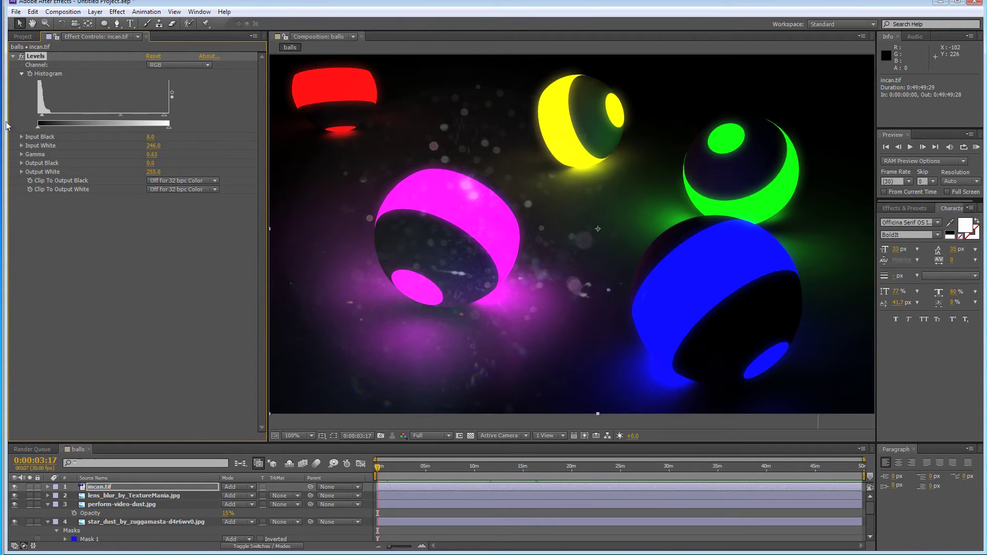
pyautogui.moveTo(167, 127); pyautogui.dragTo(103, 127)
pyautogui.hotkey('ctrl', 'z')
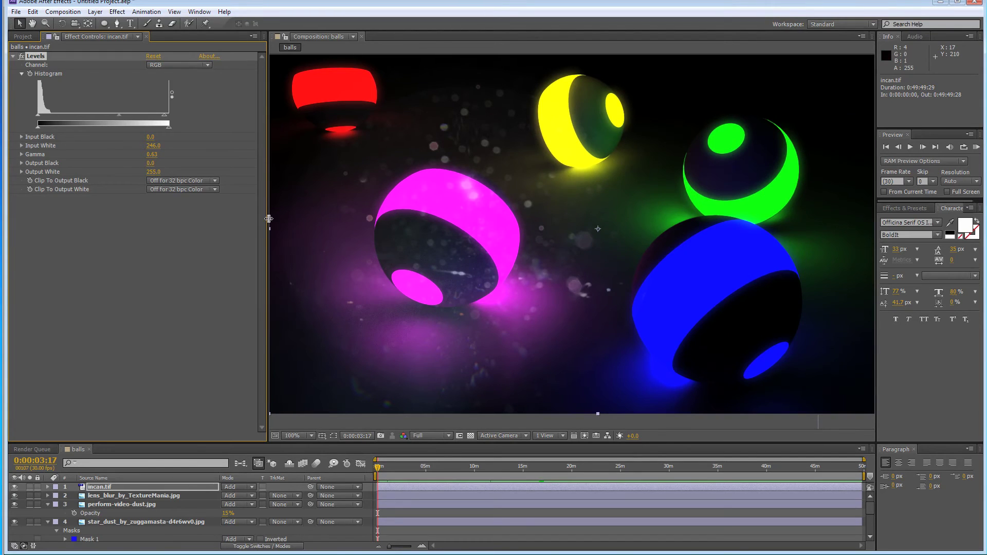